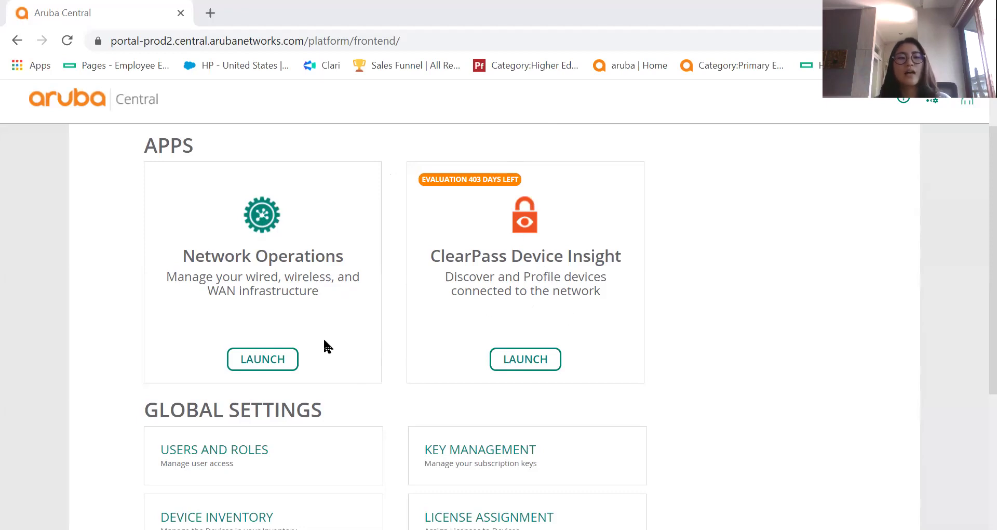
Look at the API Gateway settings, then return to the account home page.
{"action": "scroll", "coordinate": [334, 356], "scroll_direction": "down", "scroll_amount": 4}
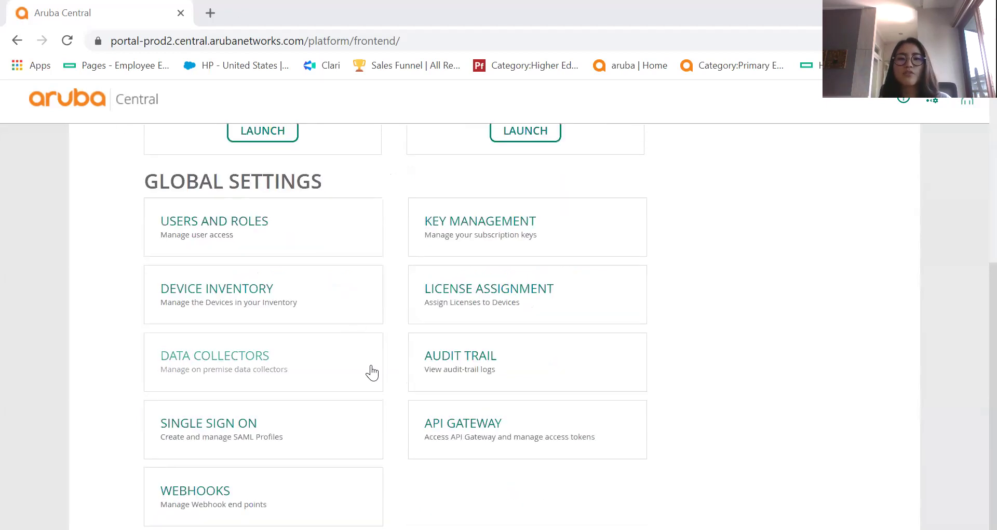
{"action": "left_click", "coordinate": [449, 427]}
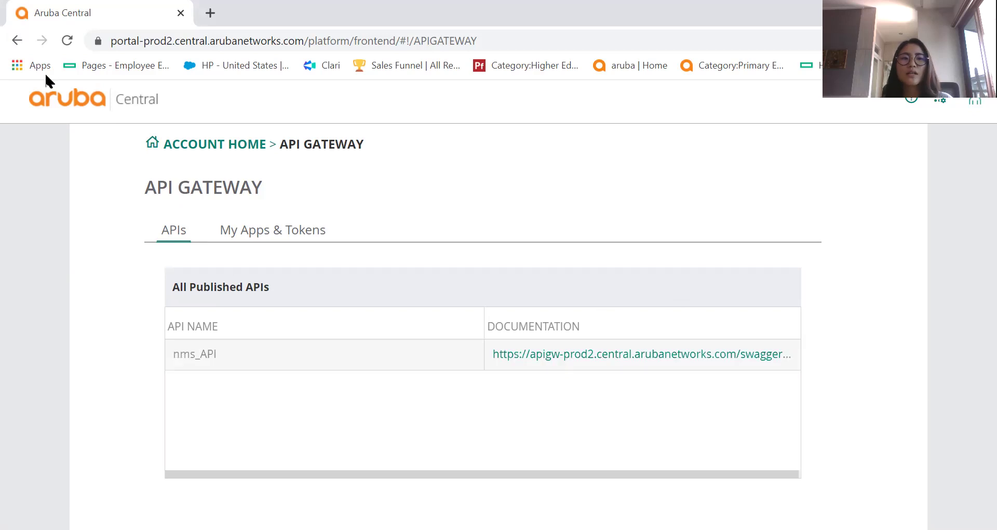
{"action": "left_click", "coordinate": [17, 40]}
Launch the Network Operations app.
{"action": "scroll", "coordinate": [285, 328], "scroll_direction": "up", "scroll_amount": 4}
{"action": "scroll", "coordinate": [284, 328], "scroll_direction": "down", "scroll_amount": 1}
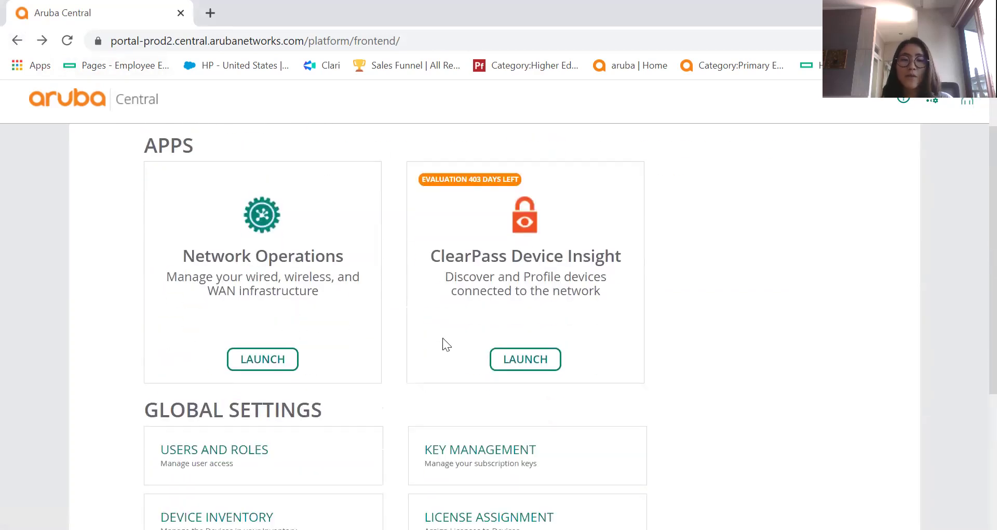
{"action": "left_click", "coordinate": [265, 360]}
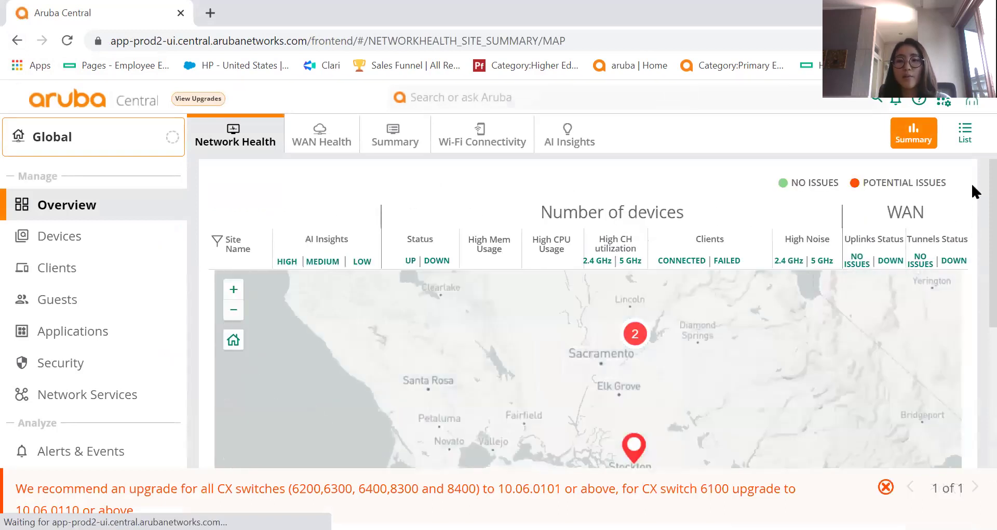
Dismiss the CX switch upgrade recommendation and close the Aruba Central Enhancements notice.
{"action": "scroll", "coordinate": [974, 187], "scroll_direction": "down", "scroll_amount": 1}
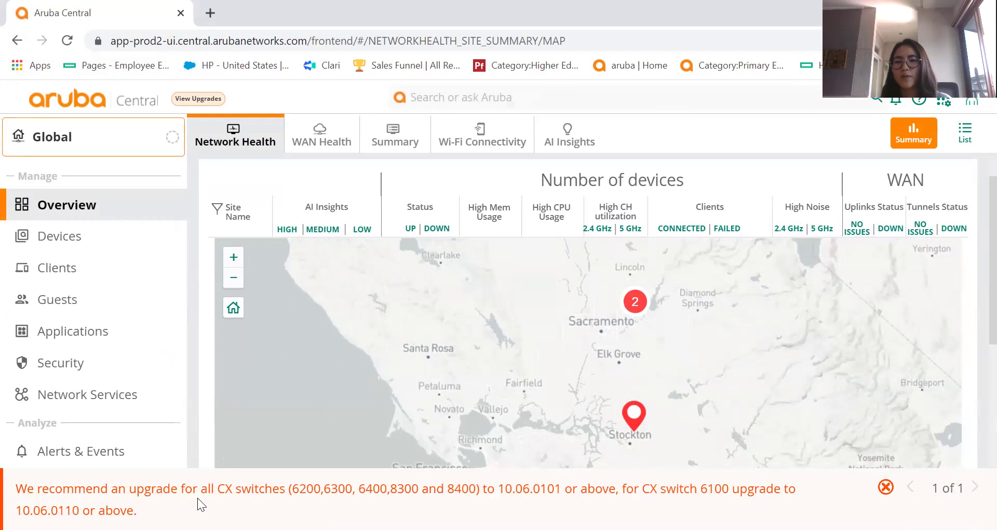
{"action": "scroll", "coordinate": [198, 497], "scroll_direction": "down", "scroll_amount": 2}
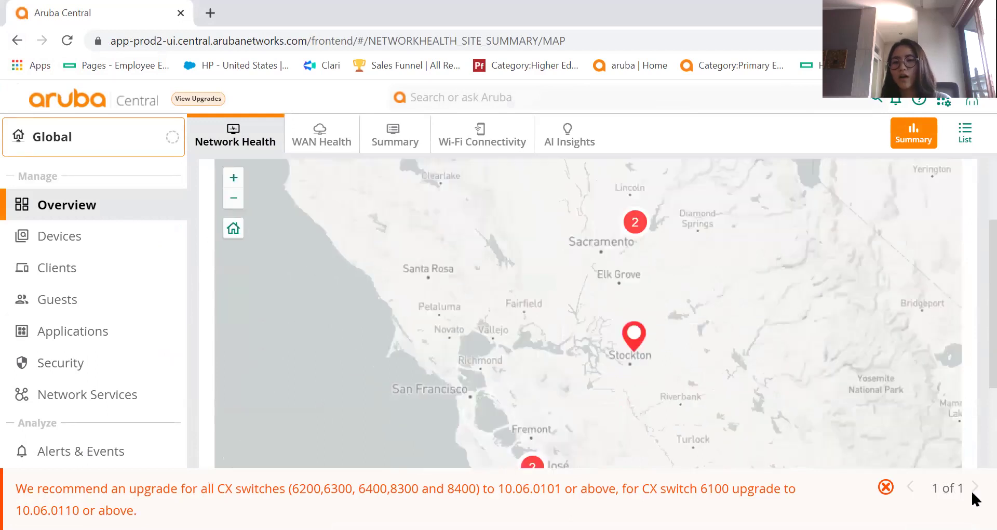
{"action": "left_click", "coordinate": [890, 488]}
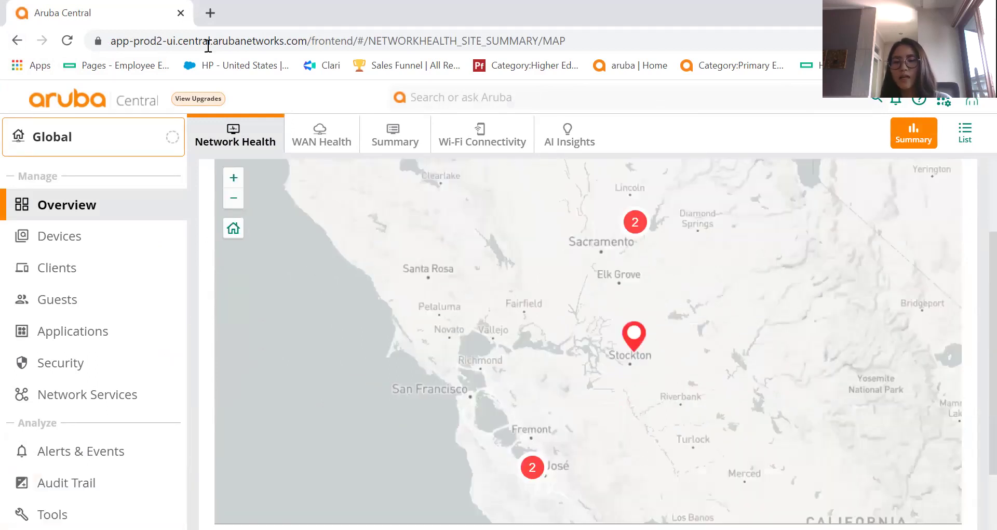
{"action": "left_click", "coordinate": [210, 106]}
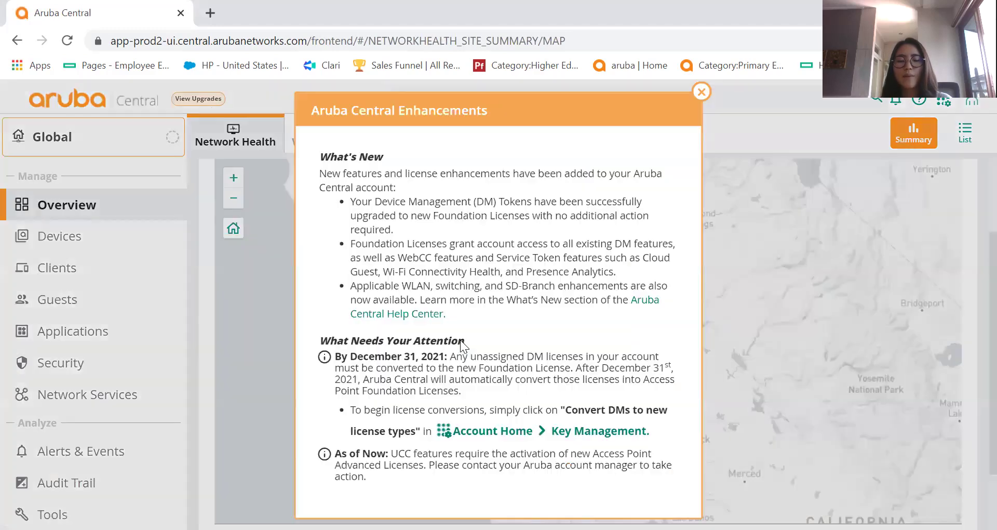
{"action": "left_click", "coordinate": [701, 92]}
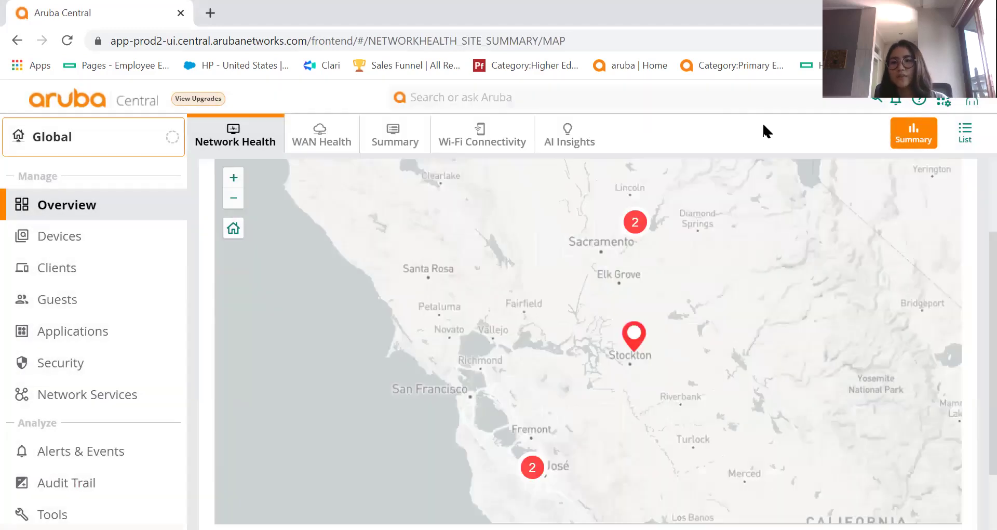
Open the LAN-DEMO site at Stockton and its HTTPS timeout user experience details.
{"action": "scroll", "coordinate": [976, 296], "scroll_direction": "down", "scroll_amount": 1}
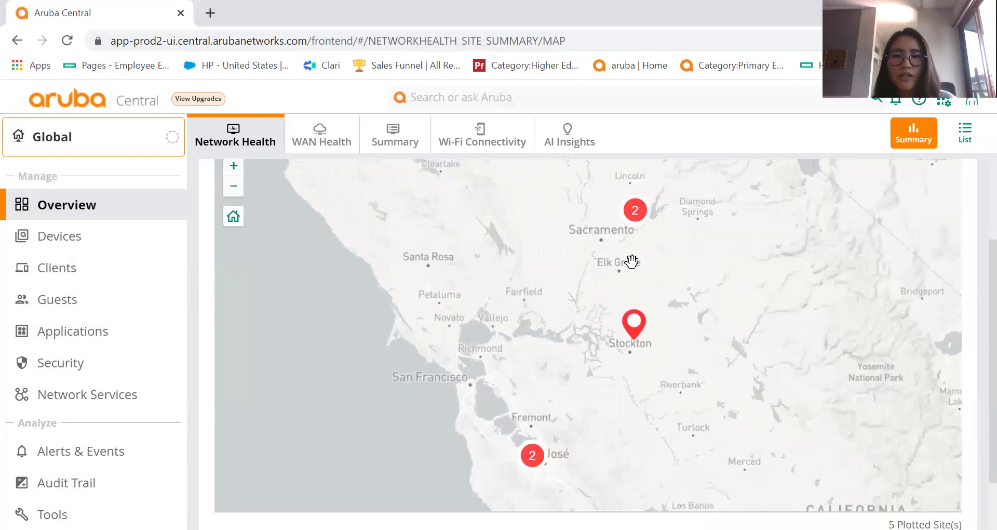
{"action": "left_click", "coordinate": [634, 322]}
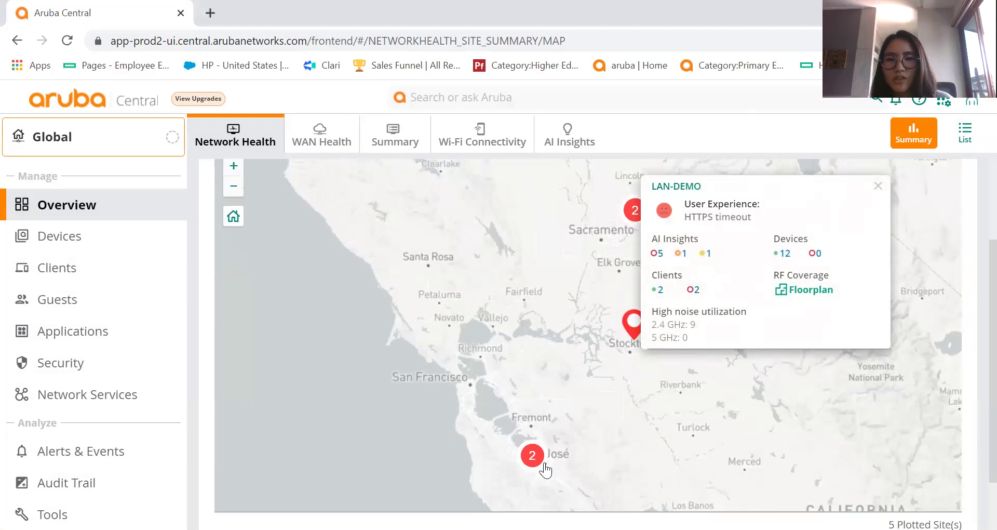
{"action": "left_click", "coordinate": [721, 214]}
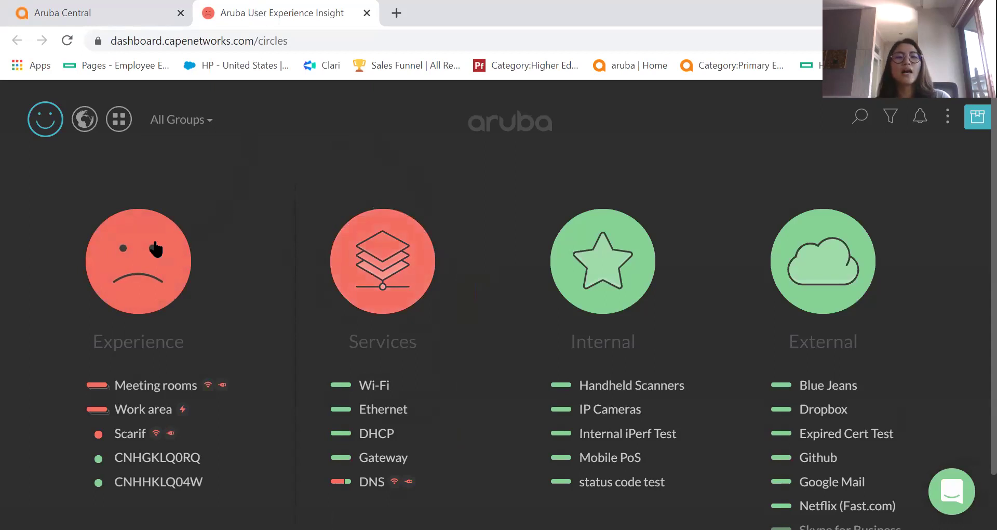
Open the Experience Summary listing ongoing Primary DNS failing and power outage alerts.
{"action": "mouse_move", "coordinate": [151, 253]}
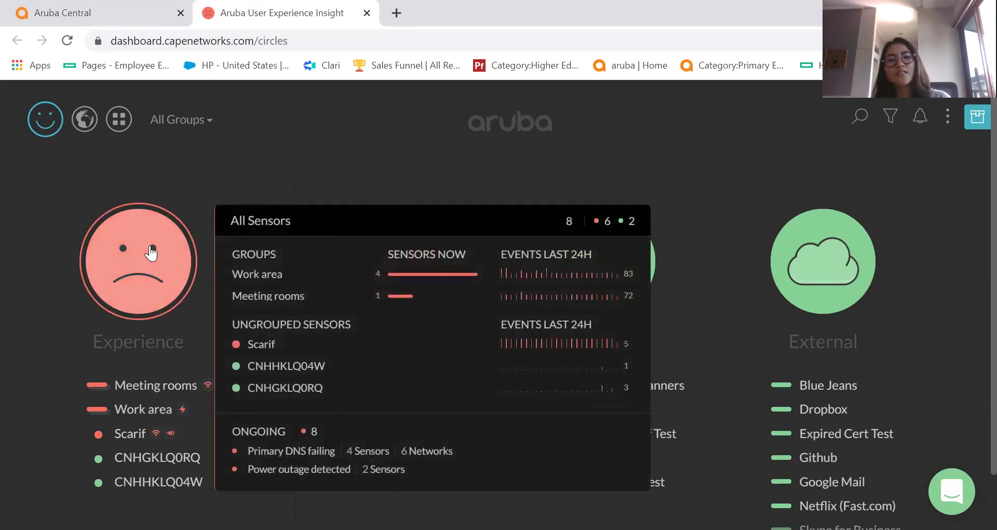
{"action": "mouse_move", "coordinate": [596, 277]}
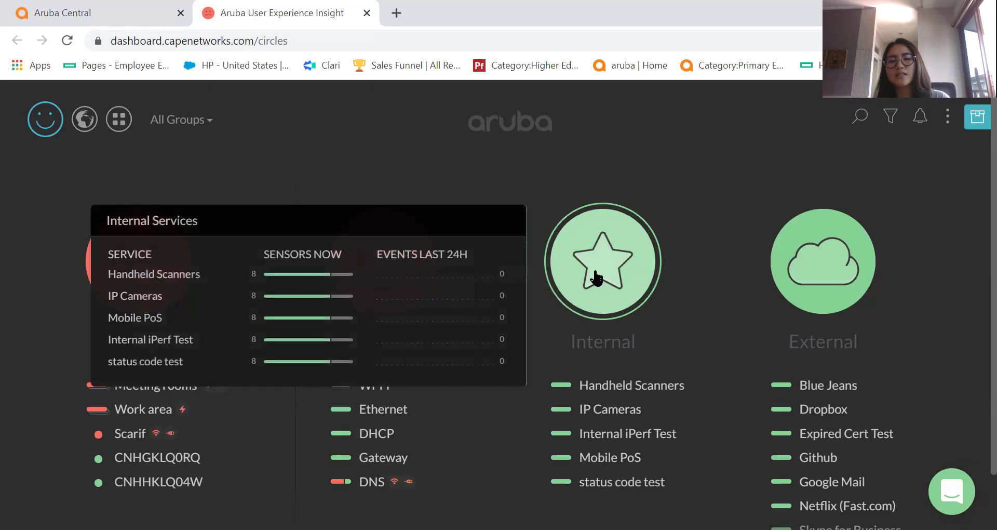
{"action": "mouse_move", "coordinate": [817, 276]}
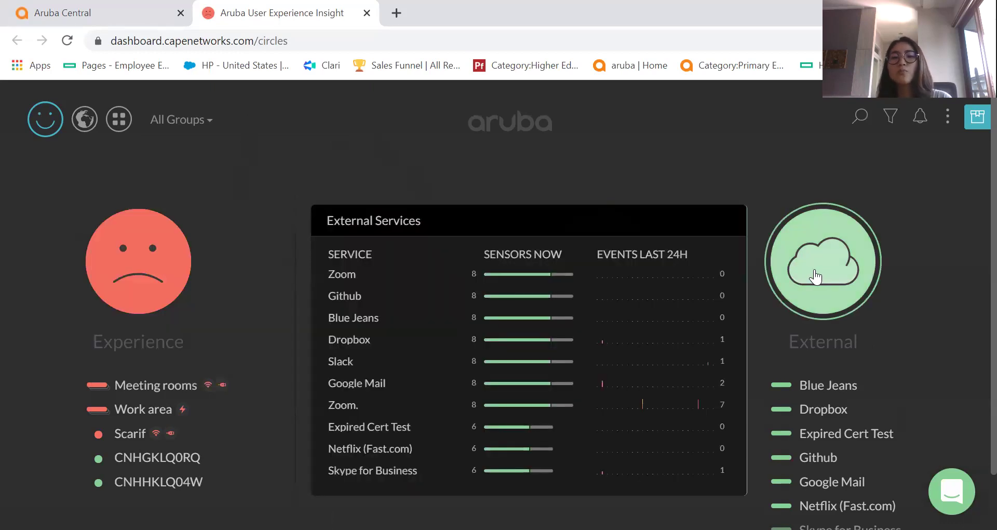
{"action": "mouse_move", "coordinate": [109, 274]}
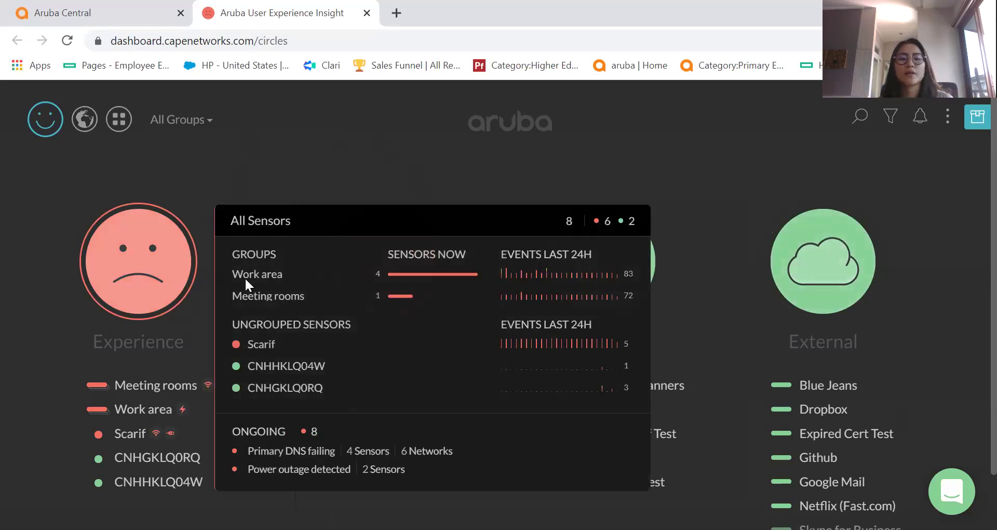
{"action": "mouse_move", "coordinate": [151, 275]}
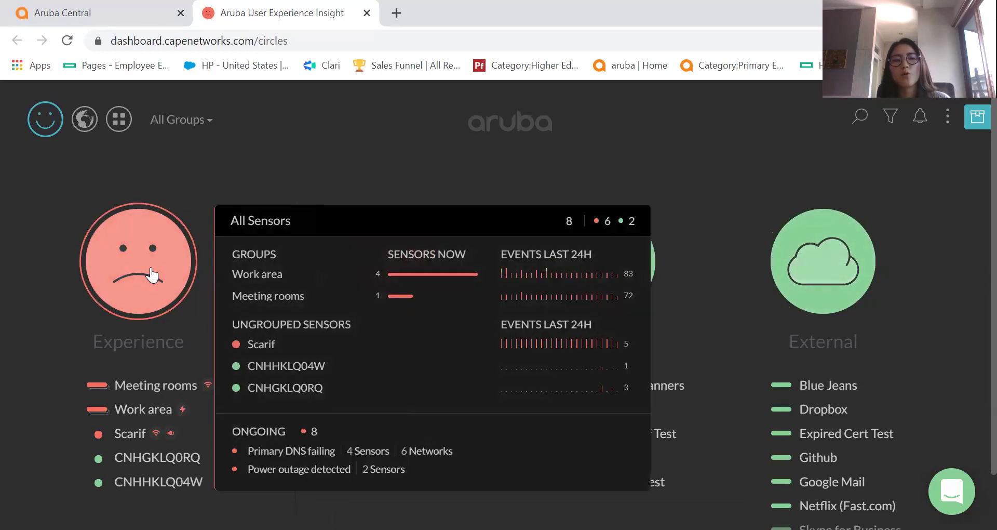
{"action": "left_click", "coordinate": [151, 274]}
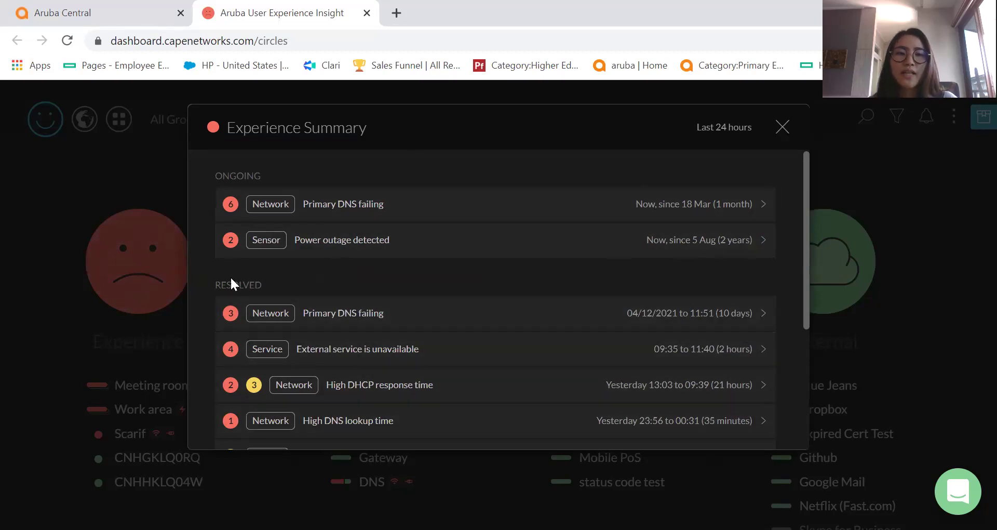
Close the Experience Summary dialog after reviewing its alerts.
{"action": "left_click", "coordinate": [782, 130]}
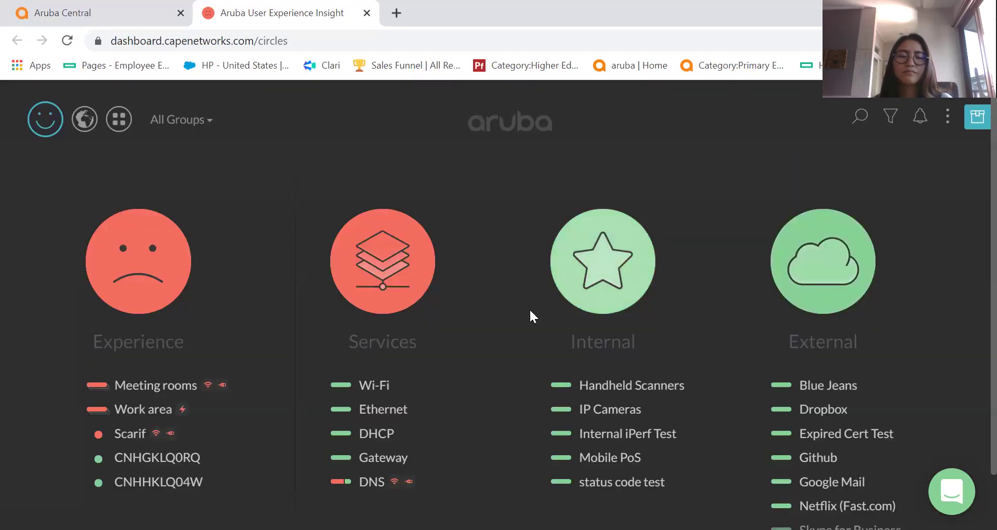
Inspect the Services, Internal and External health circles and their individual services.
{"action": "mouse_move", "coordinate": [194, 243]}
{"action": "mouse_move", "coordinate": [367, 261]}
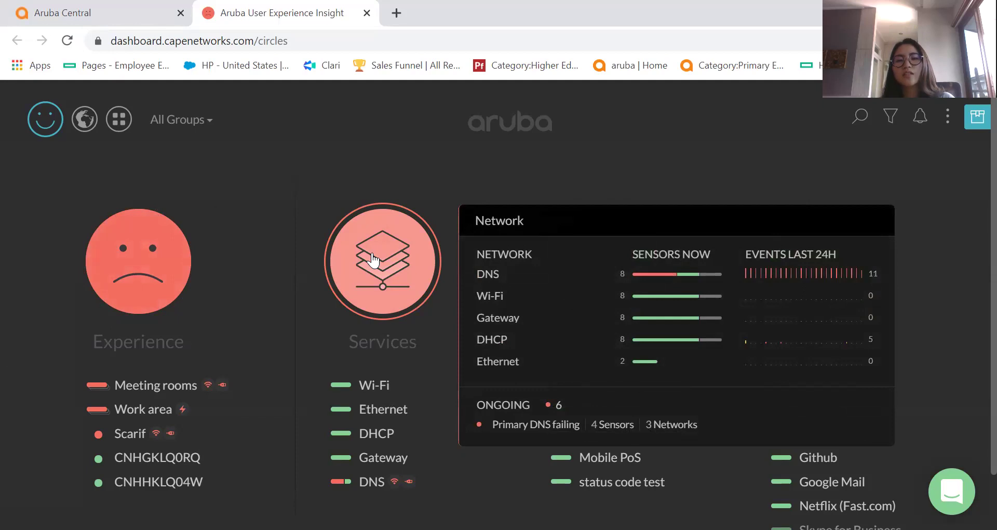
{"action": "mouse_move", "coordinate": [382, 441]}
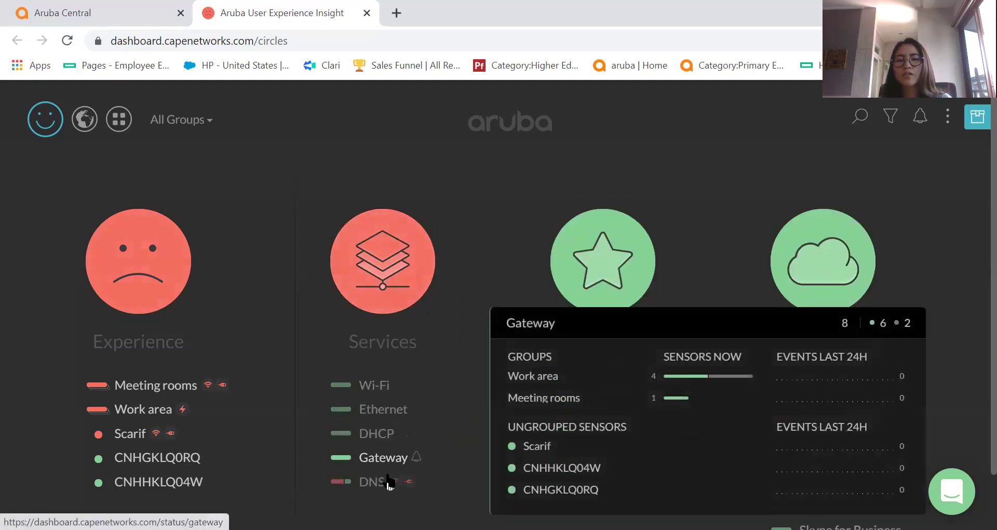
{"action": "mouse_move", "coordinate": [382, 483]}
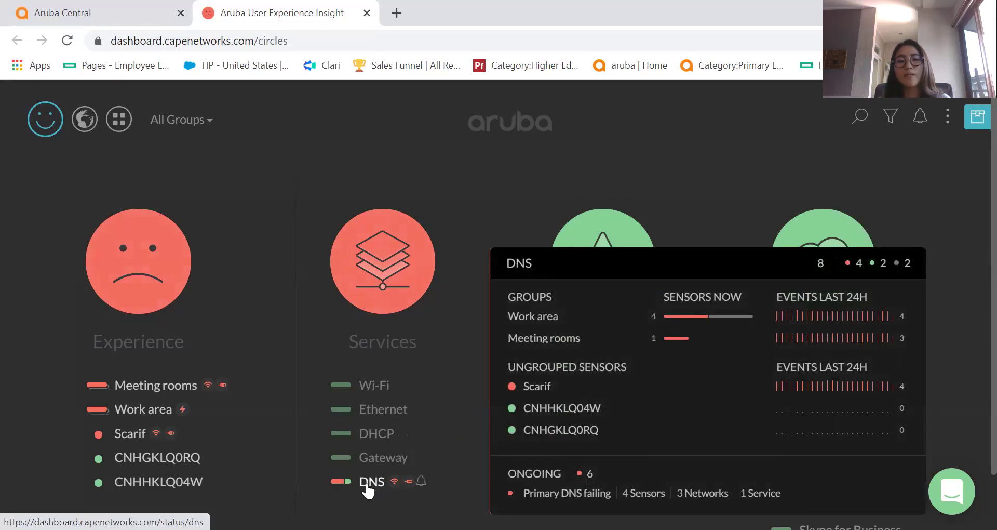
{"action": "mouse_move", "coordinate": [362, 298]}
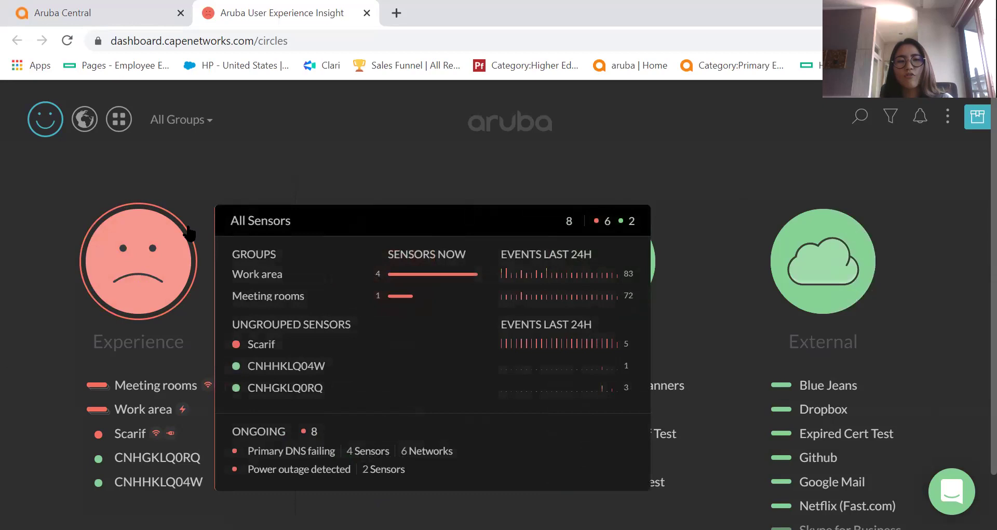
{"action": "mouse_move", "coordinate": [420, 275]}
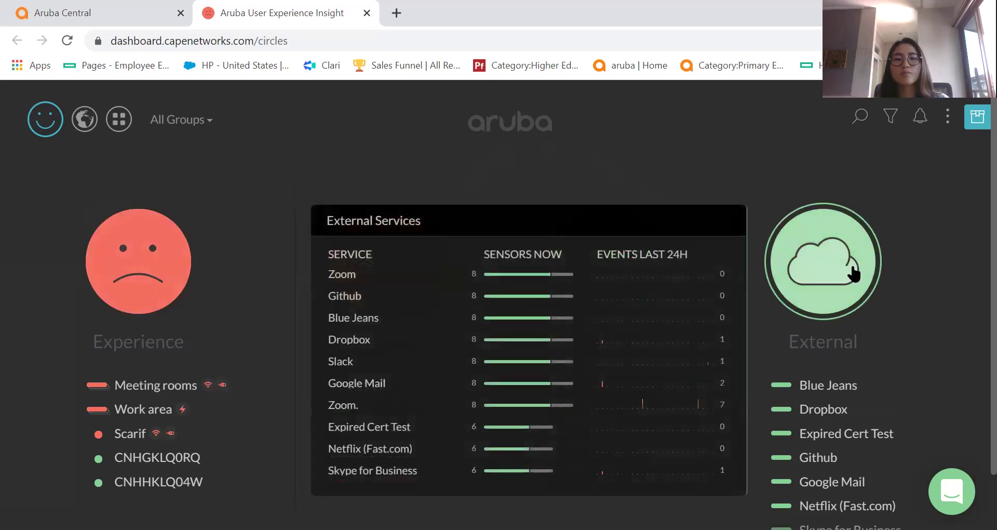
{"action": "mouse_move", "coordinate": [659, 258]}
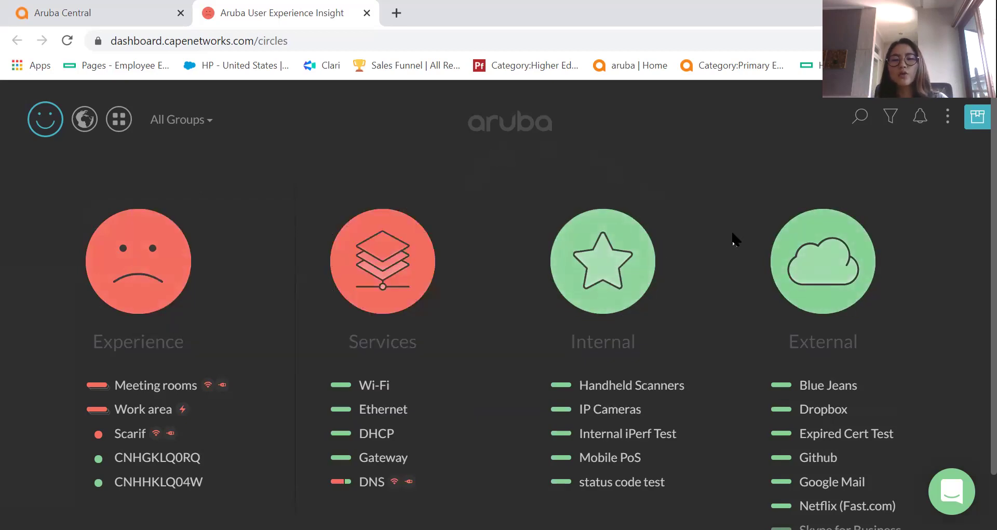
{"action": "mouse_move", "coordinate": [848, 271]}
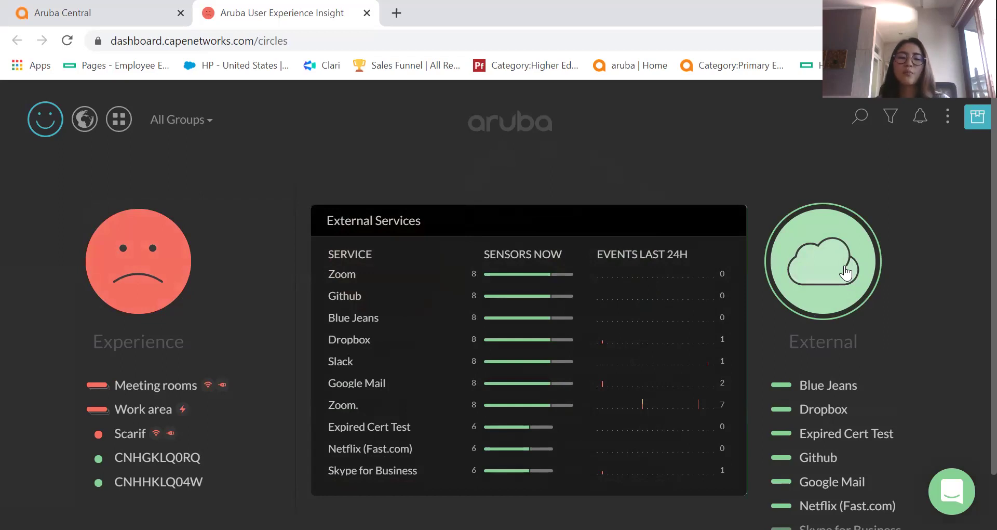
{"action": "mouse_move", "coordinate": [625, 292]}
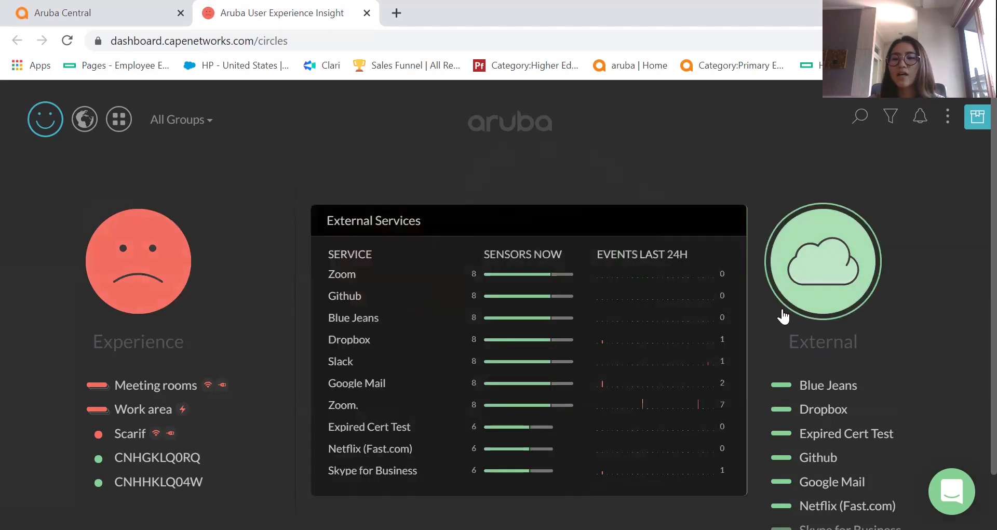
Switch back to the Aruba Central browser tab.
{"action": "scroll", "coordinate": [862, 395], "scroll_direction": "down", "scroll_amount": 3}
{"action": "mouse_move", "coordinate": [861, 452]}
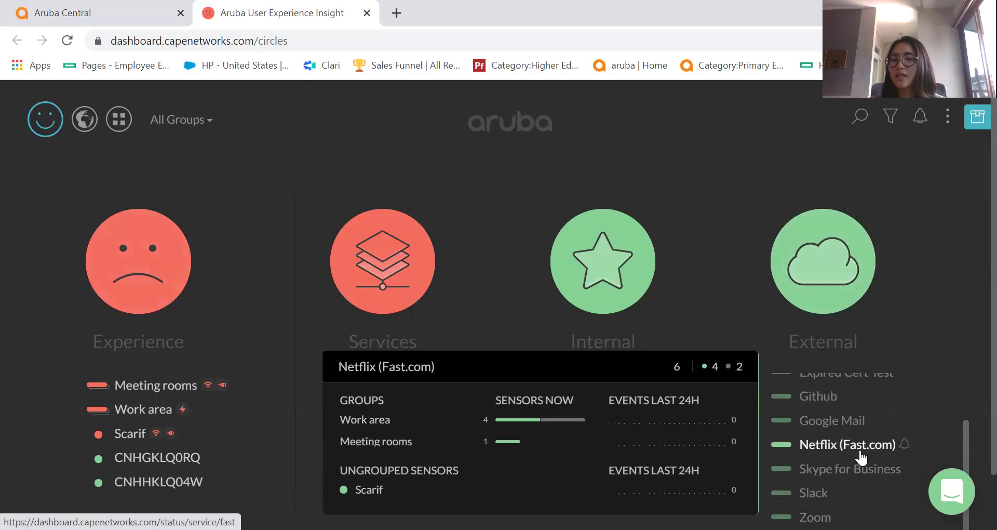
{"action": "mouse_move", "coordinate": [858, 469]}
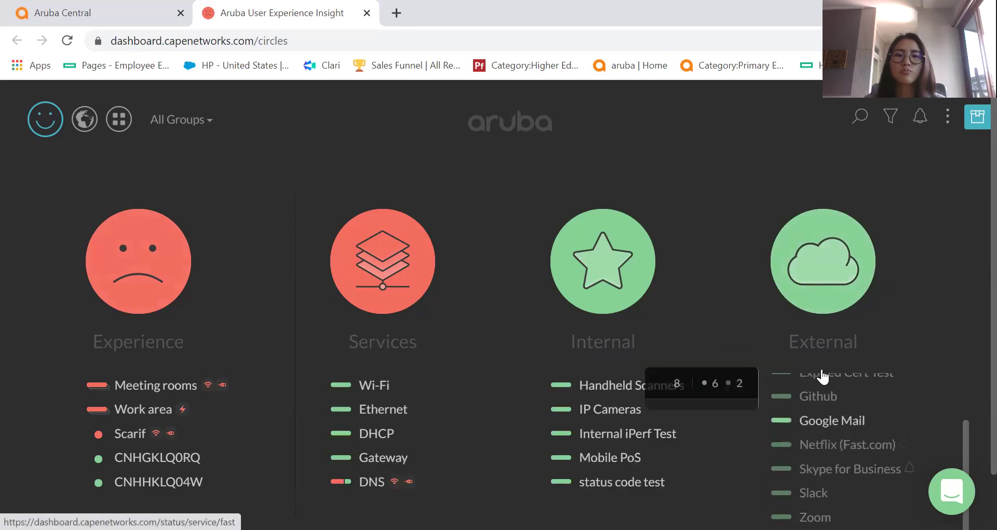
{"action": "left_click", "coordinate": [107, 6]}
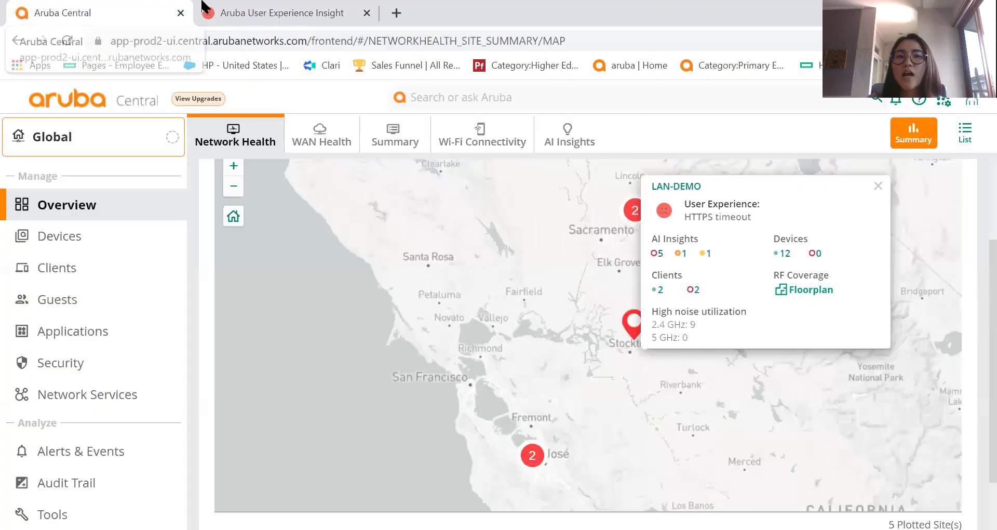
Close the User Experience Insight tab and zoom the map into the San Jose cluster.
{"action": "left_click", "coordinate": [366, 12]}
{"action": "left_click", "coordinate": [533, 464]}
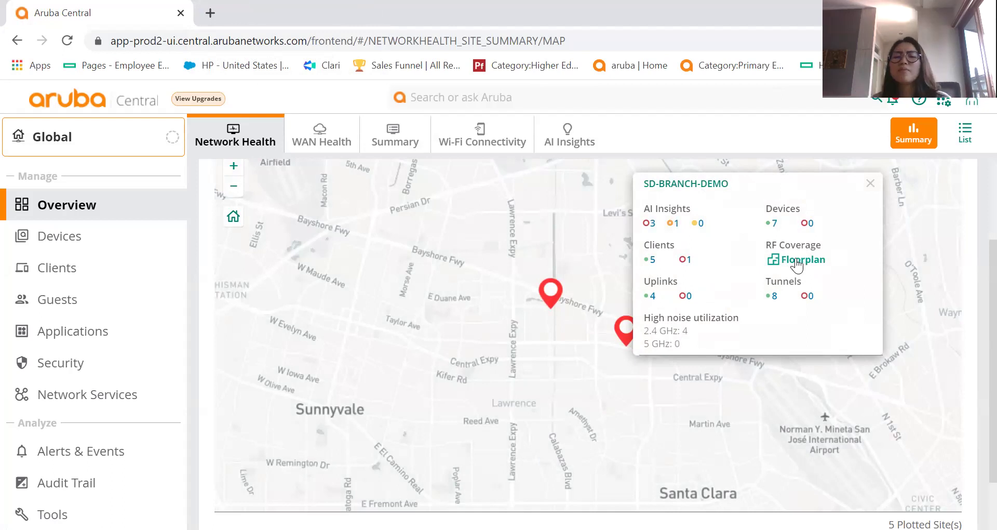
Show SD-Branch-Demo's AI insights over 1 Week and expand the Wi-Fi key-exchange failures insight.
{"action": "left_click", "coordinate": [651, 222]}
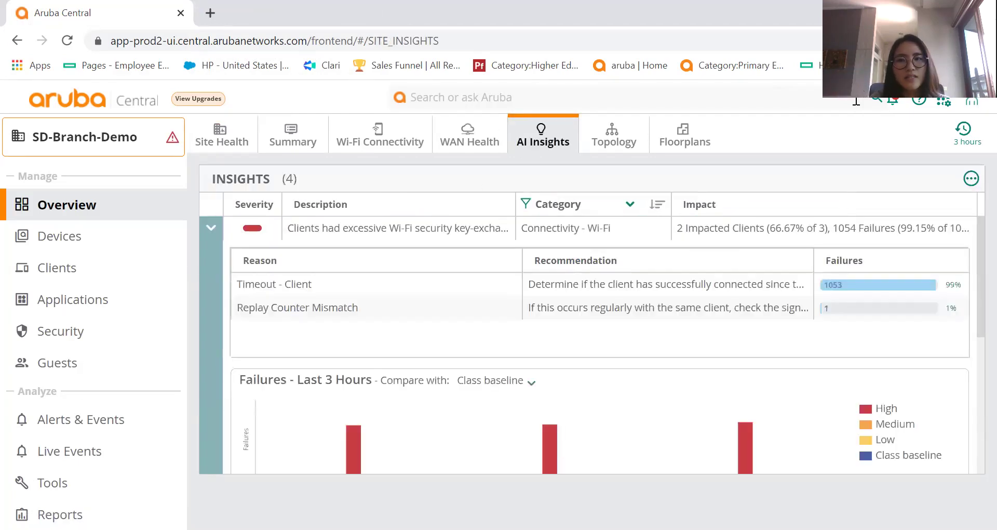
{"action": "left_click", "coordinate": [965, 136]}
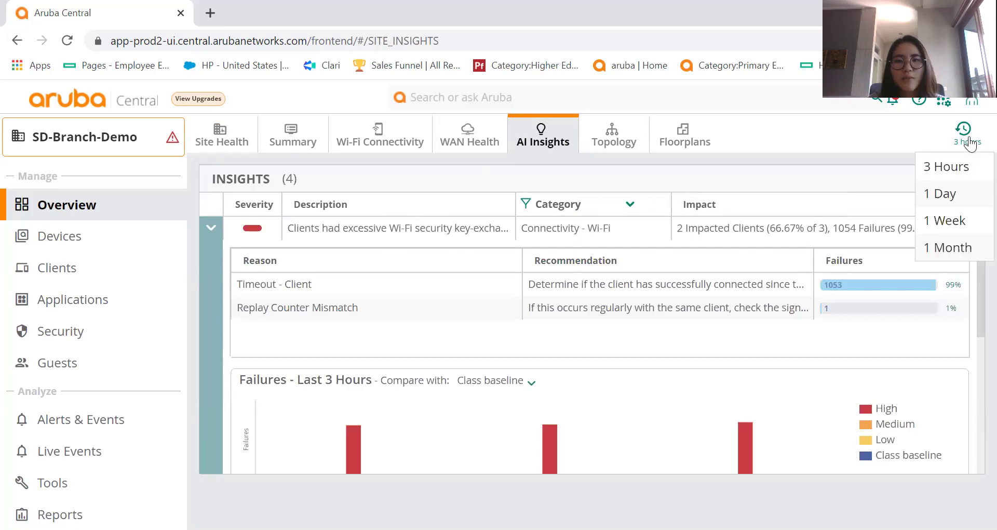
{"action": "left_click", "coordinate": [939, 222]}
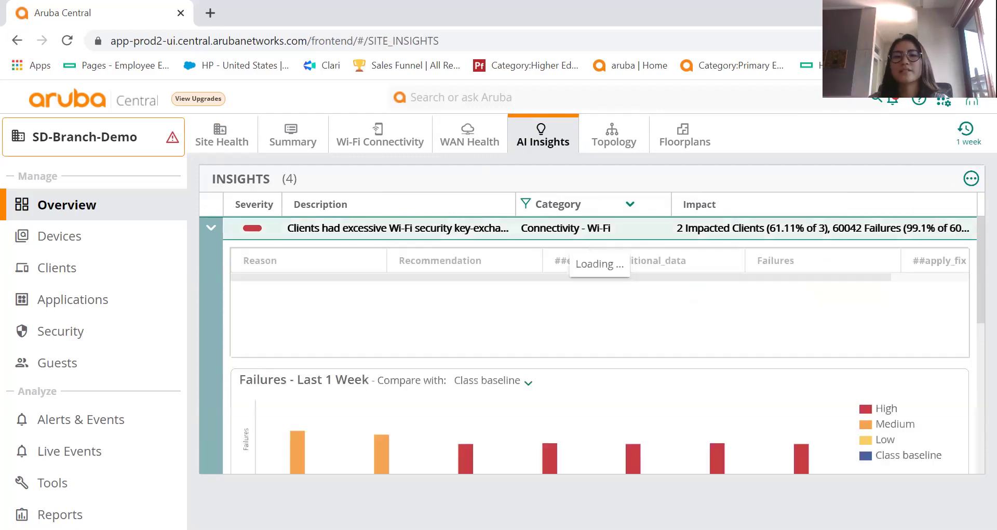
{"action": "left_click", "coordinate": [211, 226]}
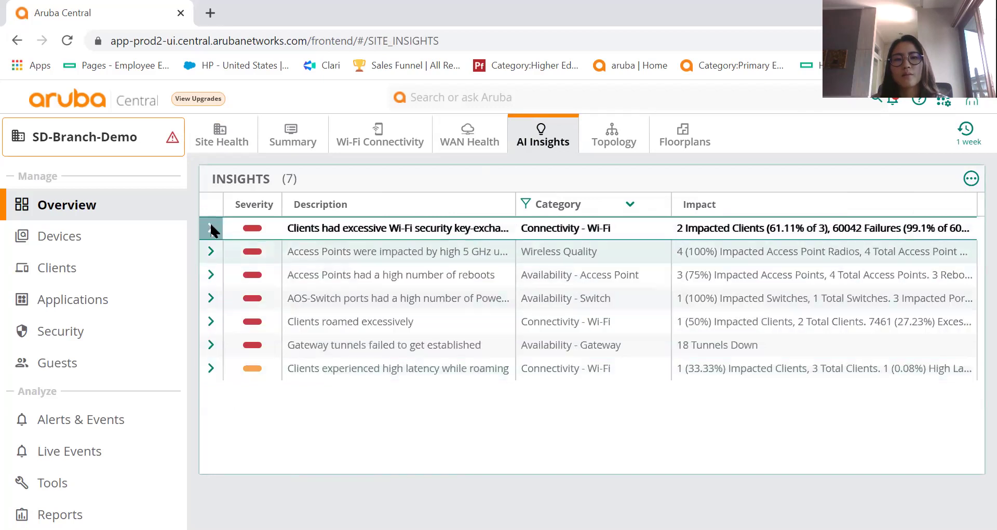
{"action": "left_click", "coordinate": [211, 228]}
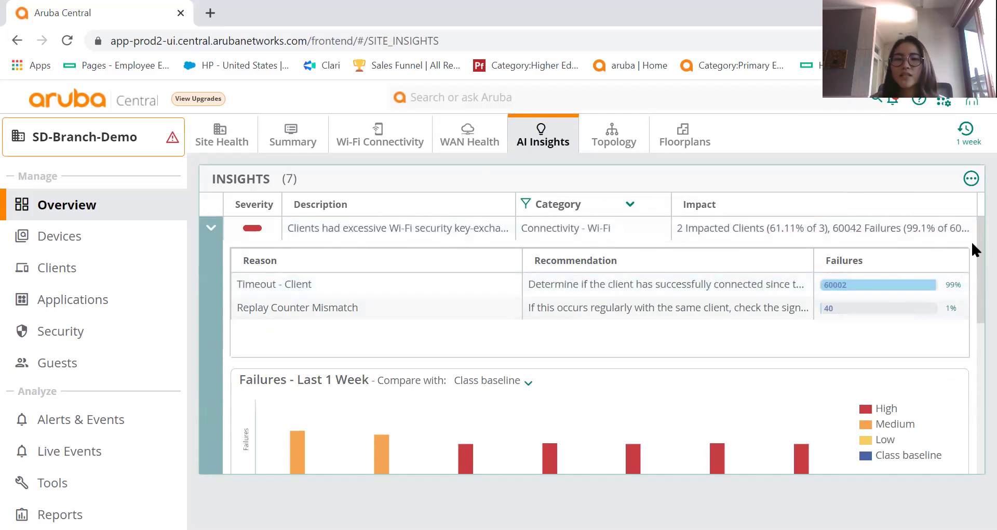
Compare the Failures chart against the Company baseline.
{"action": "scroll", "coordinate": [971, 265], "scroll_direction": "down", "scroll_amount": 1}
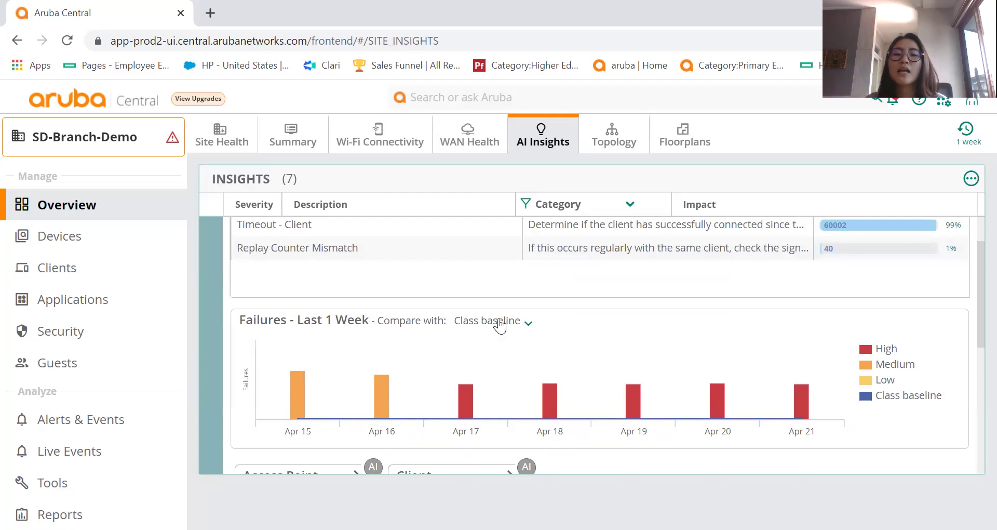
{"action": "left_click", "coordinate": [504, 323]}
{"action": "left_click", "coordinate": [878, 323]}
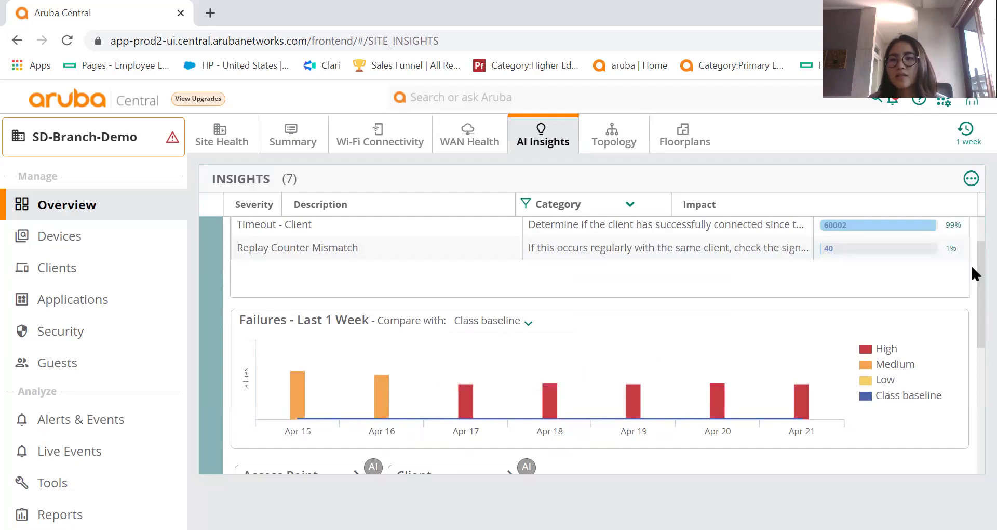
{"action": "scroll", "coordinate": [971, 282], "scroll_direction": "down", "scroll_amount": 1}
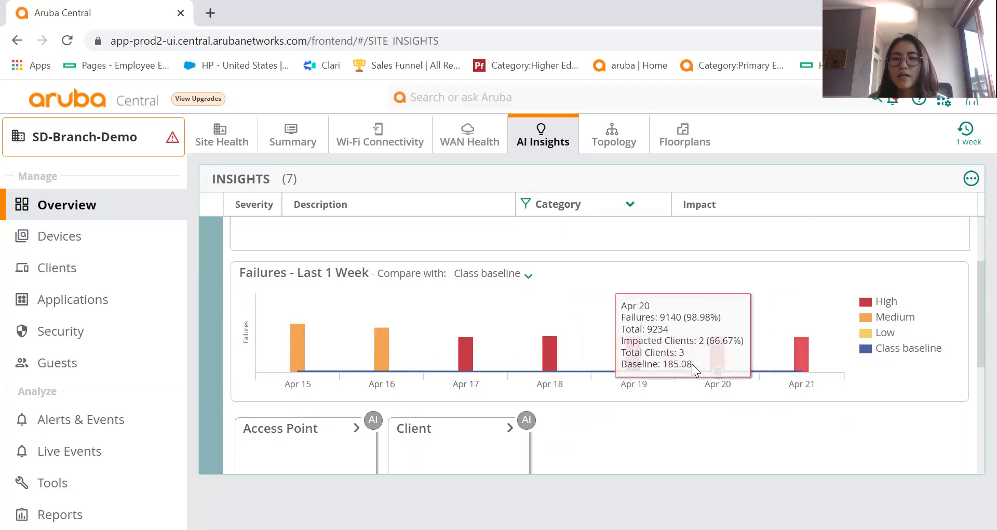
{"action": "left_click", "coordinate": [489, 272]}
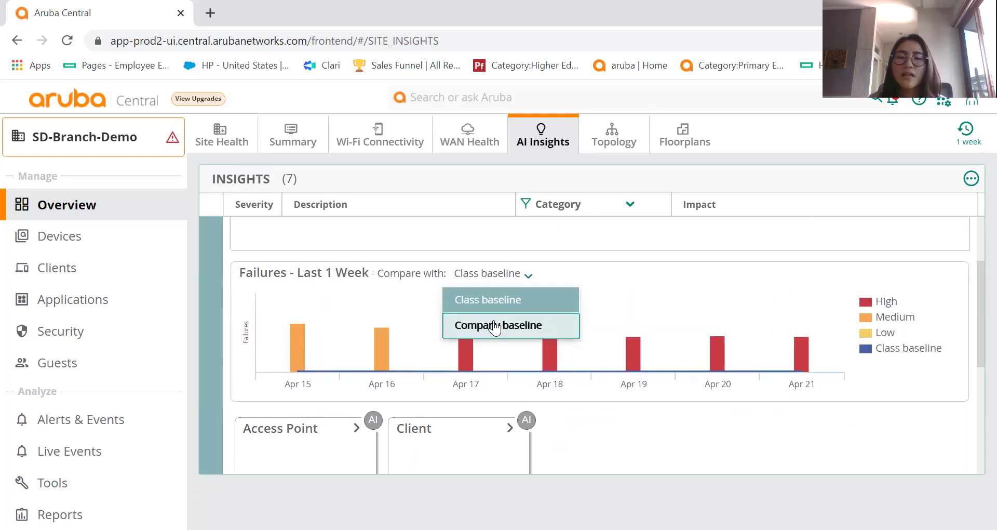
{"action": "left_click", "coordinate": [494, 323]}
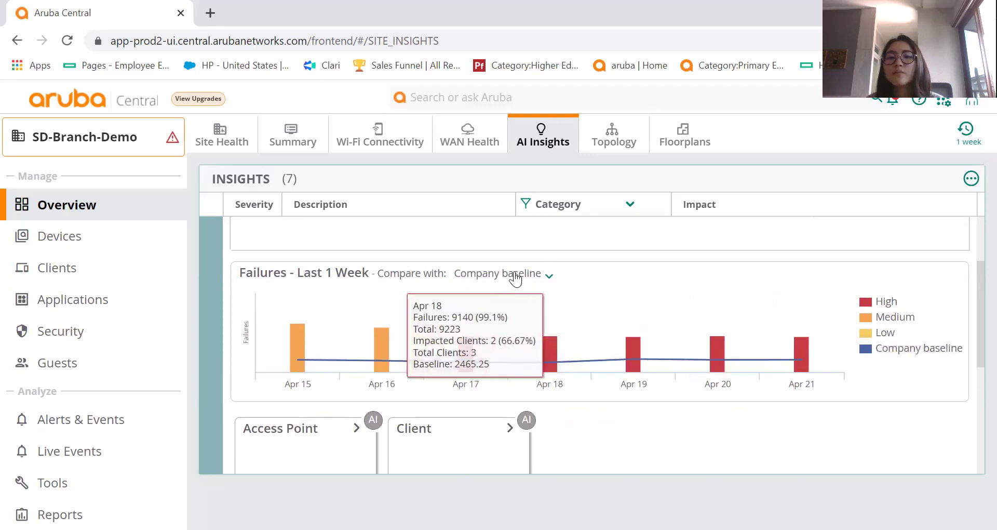
{"action": "mouse_move", "coordinate": [517, 344]}
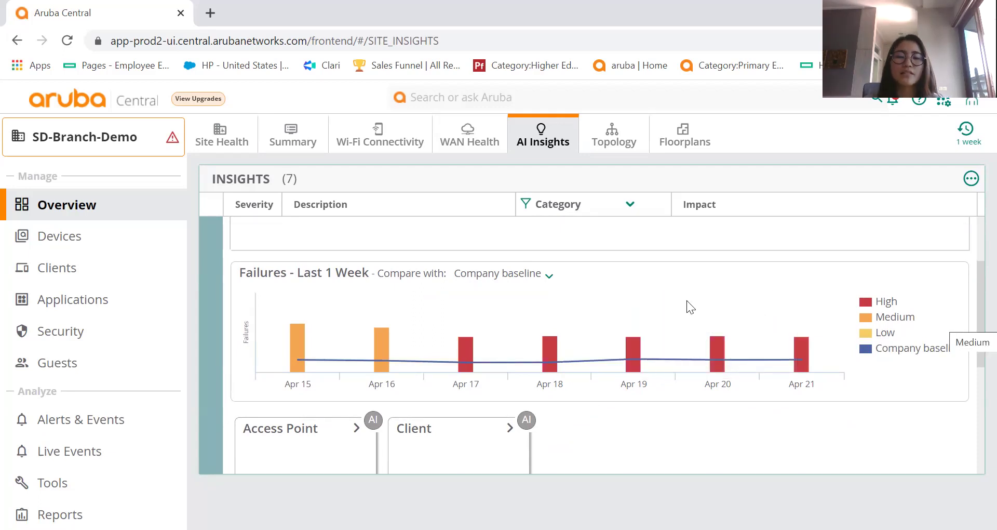
Switch the comparison back to Class baseline and list the four impacted access points.
{"action": "left_click", "coordinate": [535, 276]}
{"action": "left_click", "coordinate": [503, 271]}
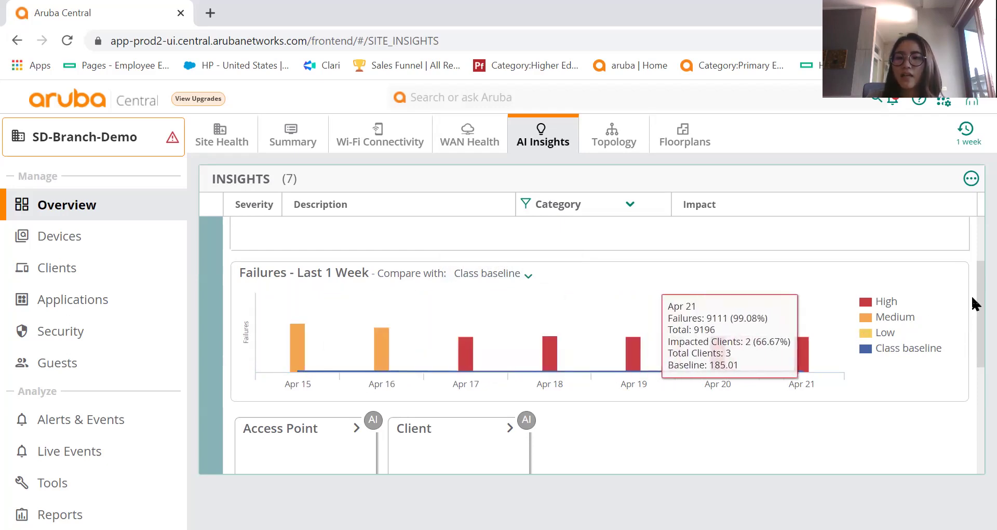
{"action": "scroll", "coordinate": [971, 301], "scroll_direction": "down", "scroll_amount": 3}
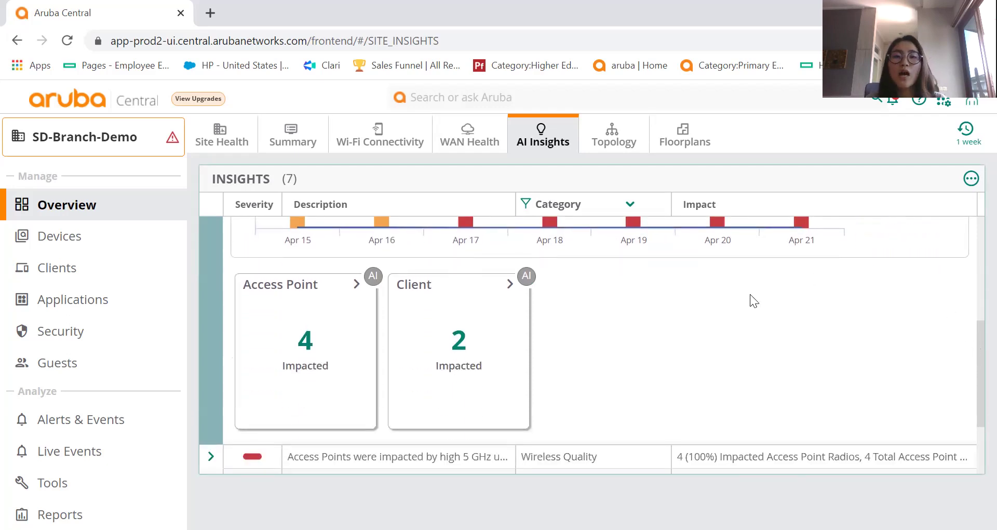
{"action": "left_click", "coordinate": [310, 340]}
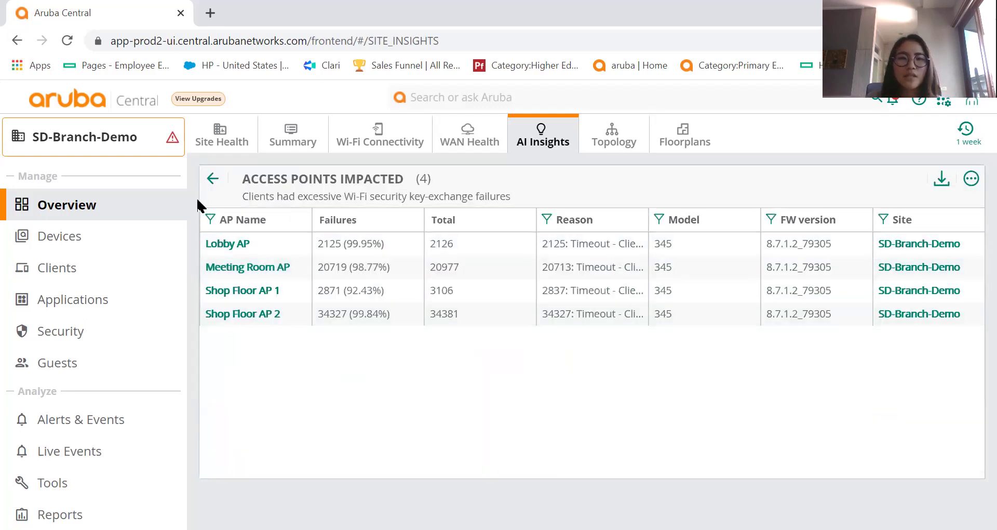
Return from the impacted access points and review the two impacted clients.
{"action": "left_click", "coordinate": [212, 178]}
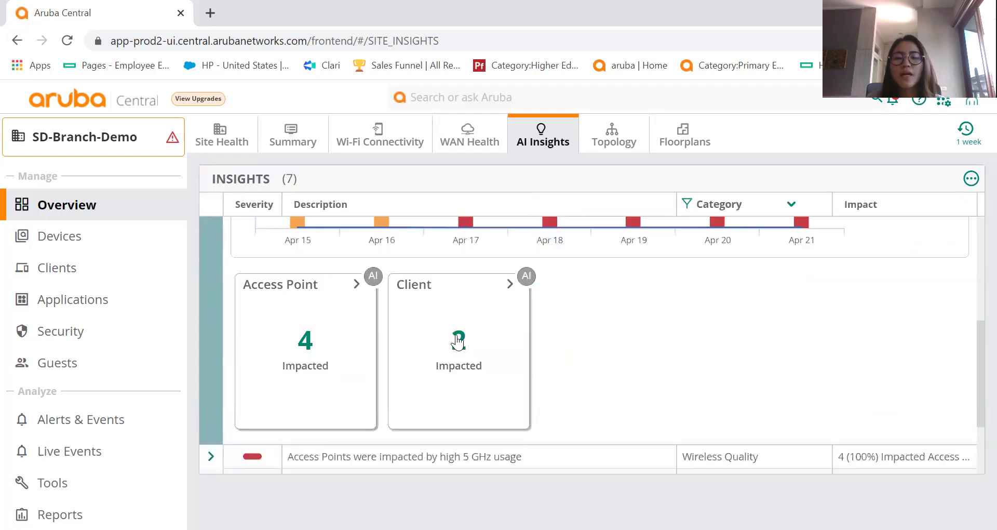
{"action": "left_click", "coordinate": [456, 336]}
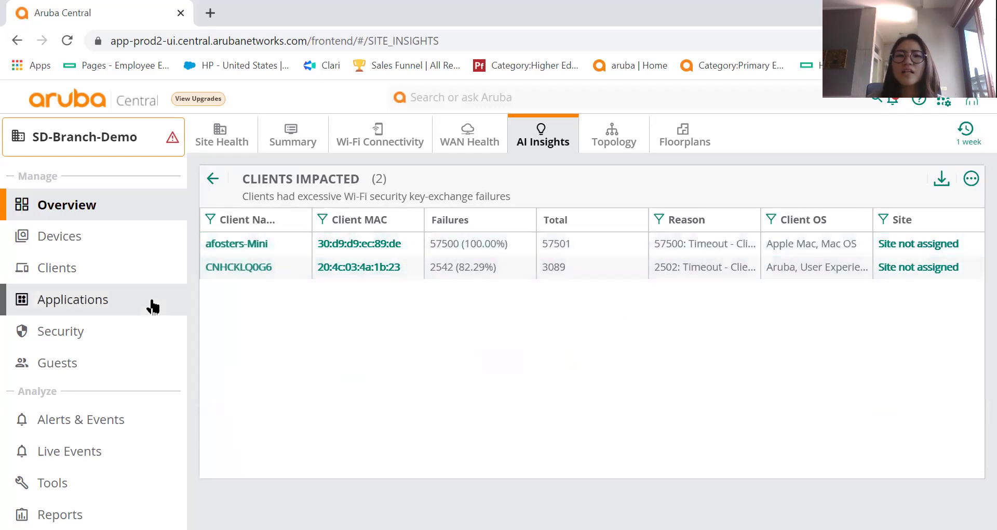
{"action": "left_click", "coordinate": [212, 179]}
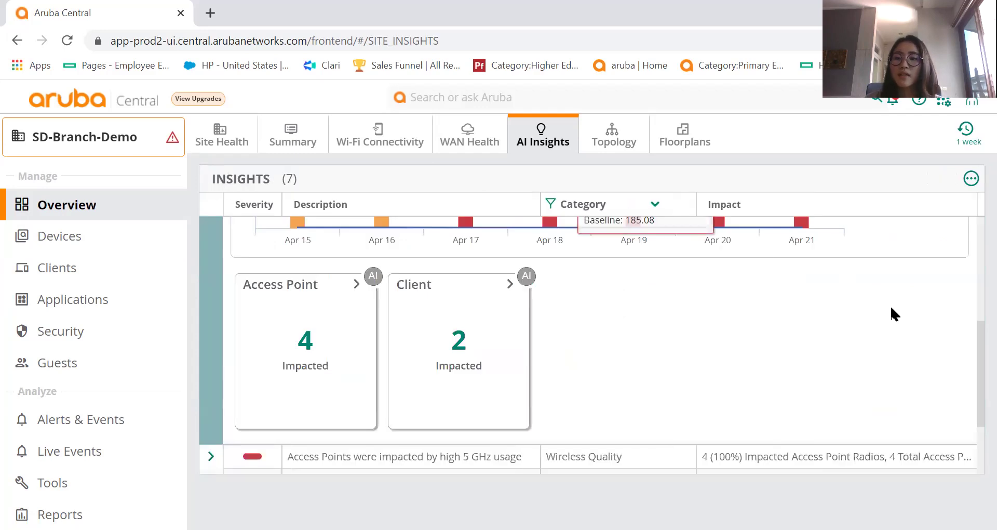
Switch to the SD-Branch-Demo network Topology view.
{"action": "scroll", "coordinate": [972, 327], "scroll_direction": "down", "scroll_amount": 1}
{"action": "scroll", "coordinate": [973, 339], "scroll_direction": "up", "scroll_amount": 5}
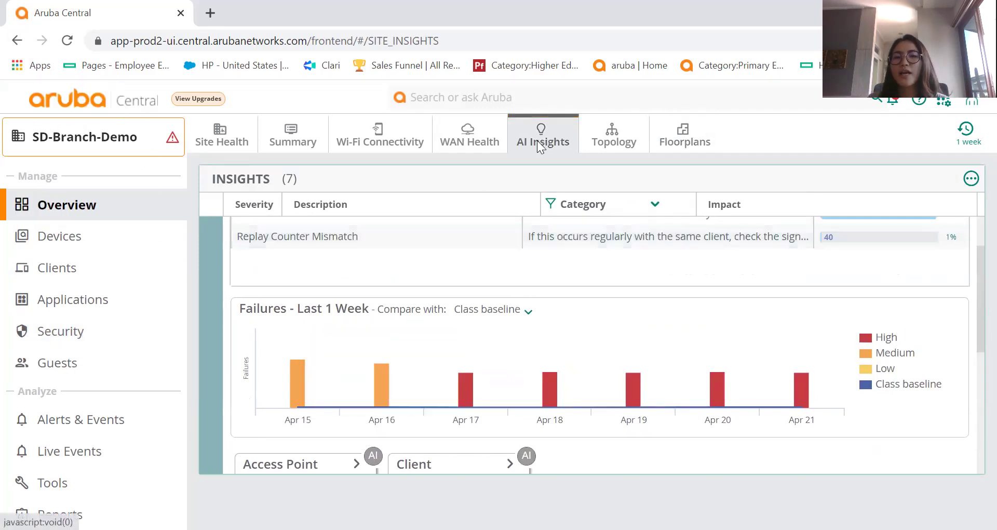
{"action": "left_click", "coordinate": [614, 146]}
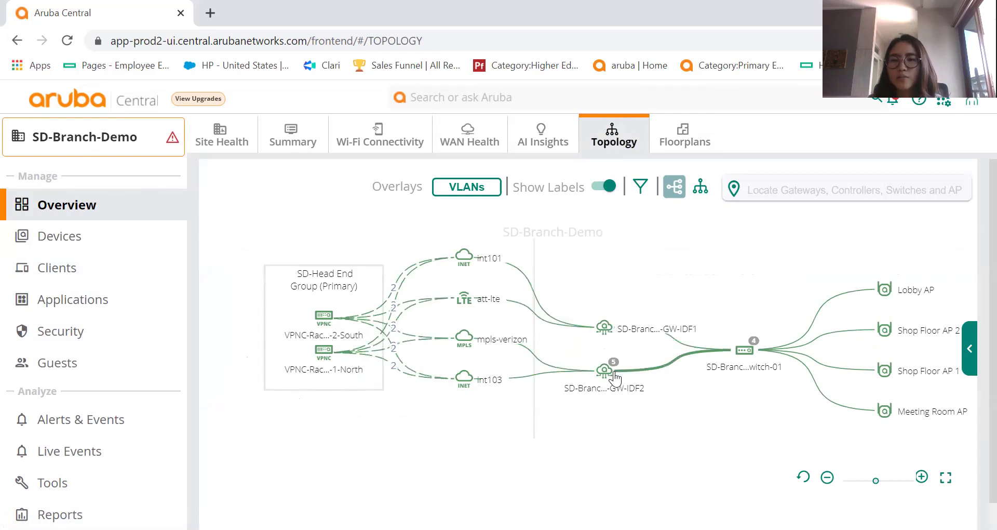
Inspect a branch gateway/switch node's connection details in the topology.
{"action": "left_click", "coordinate": [743, 350]}
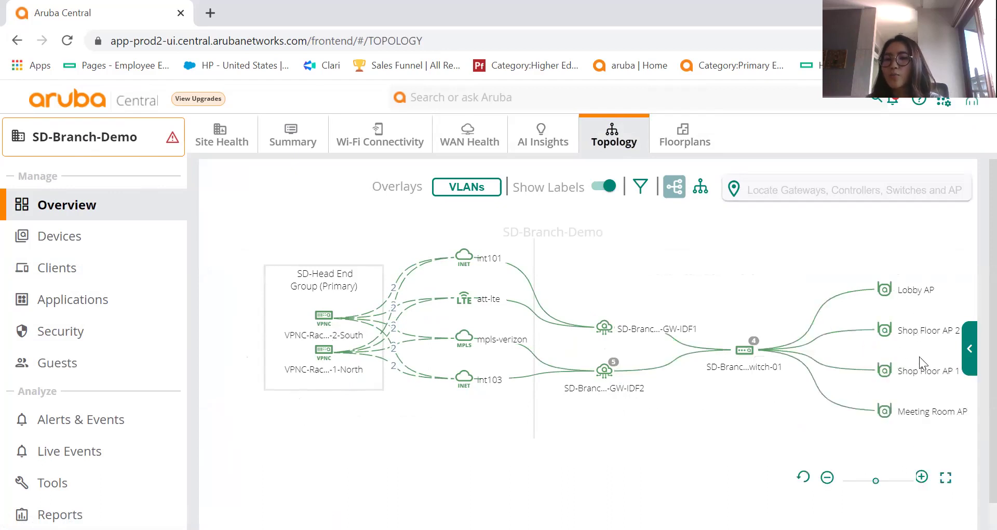
Search the topology for 'lobby' and locate Lobby AP to see its IP, model and status.
{"action": "left_click", "coordinate": [782, 198]}
{"action": "type", "text": "lob"}
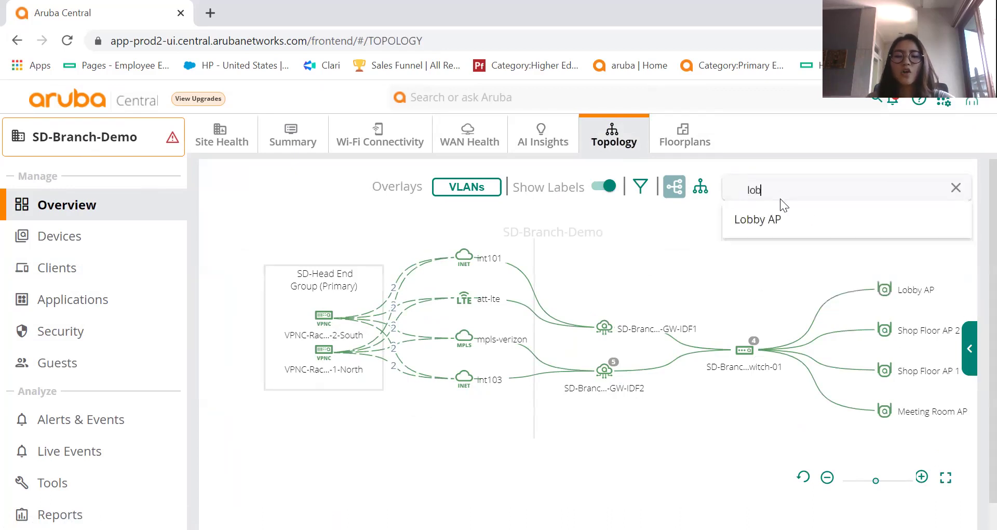
{"action": "type", "text": "by"}
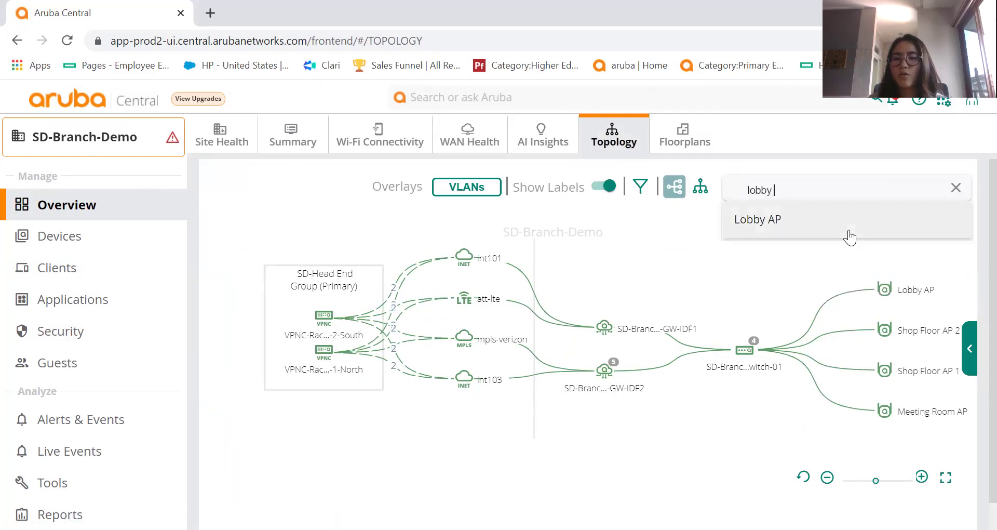
{"action": "left_click", "coordinate": [840, 230]}
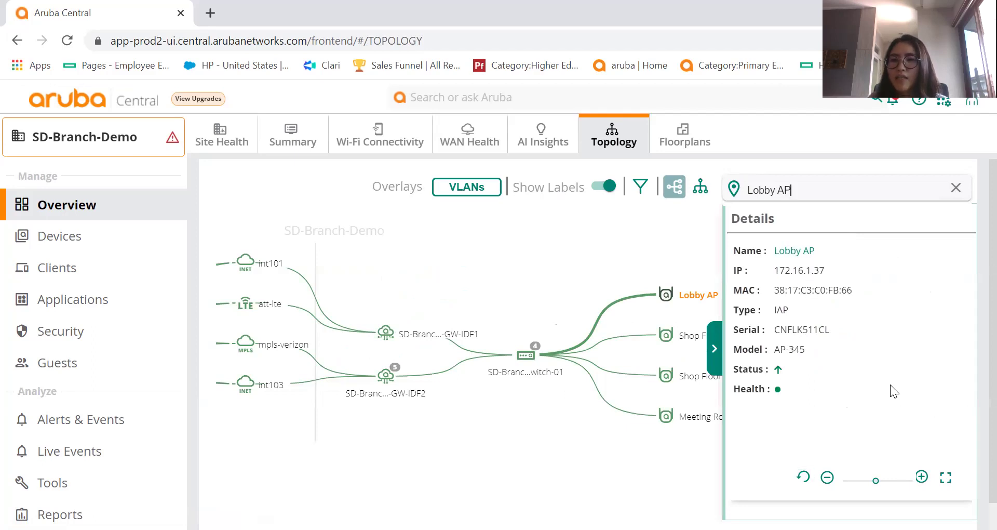
Clear the device search, collapse the Details panel, and go to the site's Floorplans.
{"action": "left_click", "coordinate": [955, 188]}
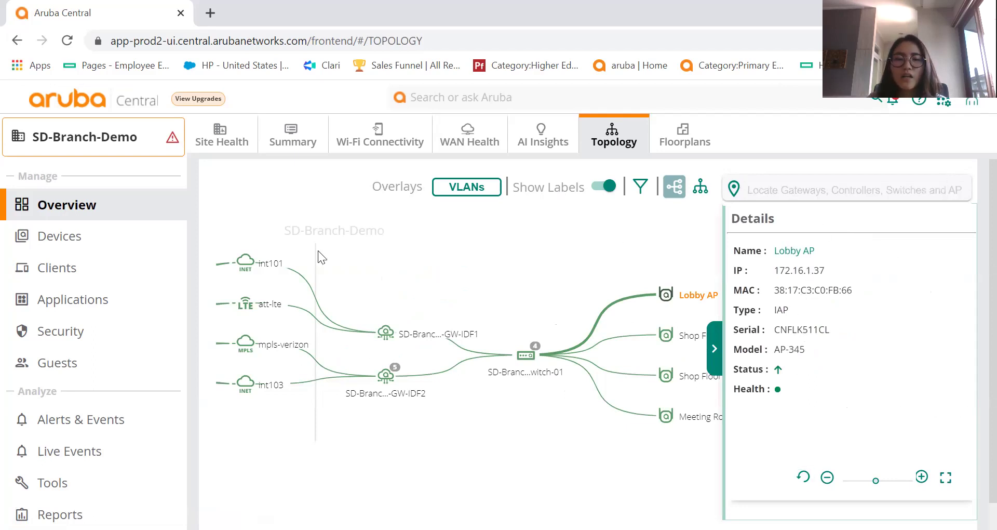
{"action": "left_click", "coordinate": [715, 349]}
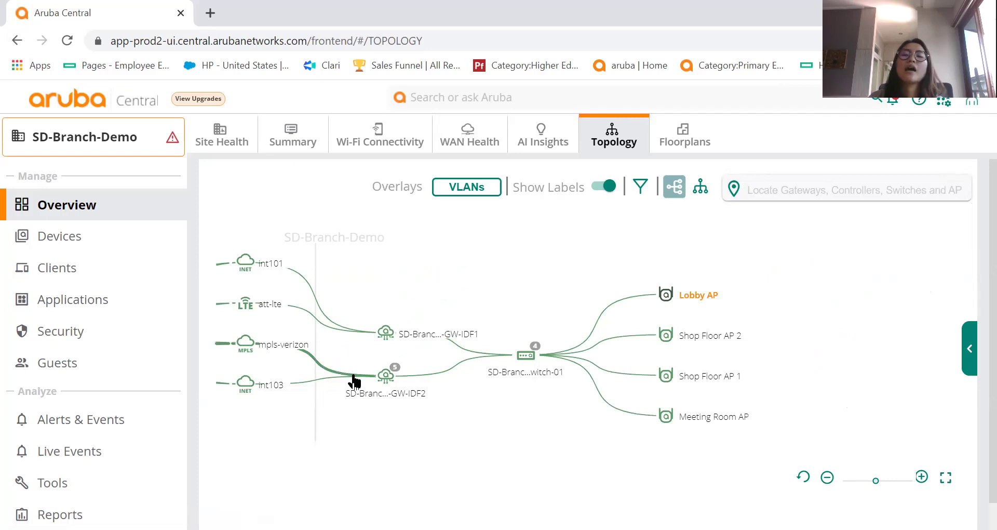
{"action": "mouse_move", "coordinate": [354, 382]}
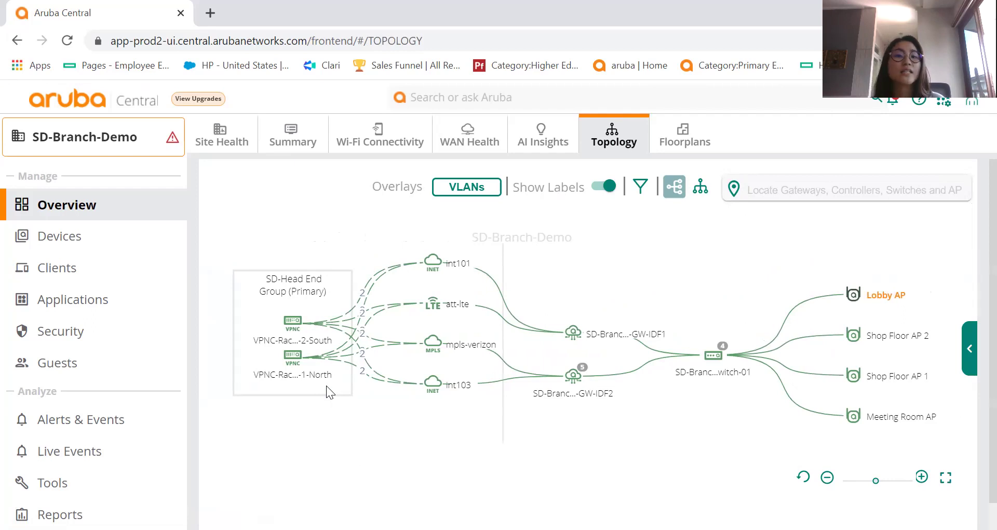
{"action": "left_click", "coordinate": [661, 131]}
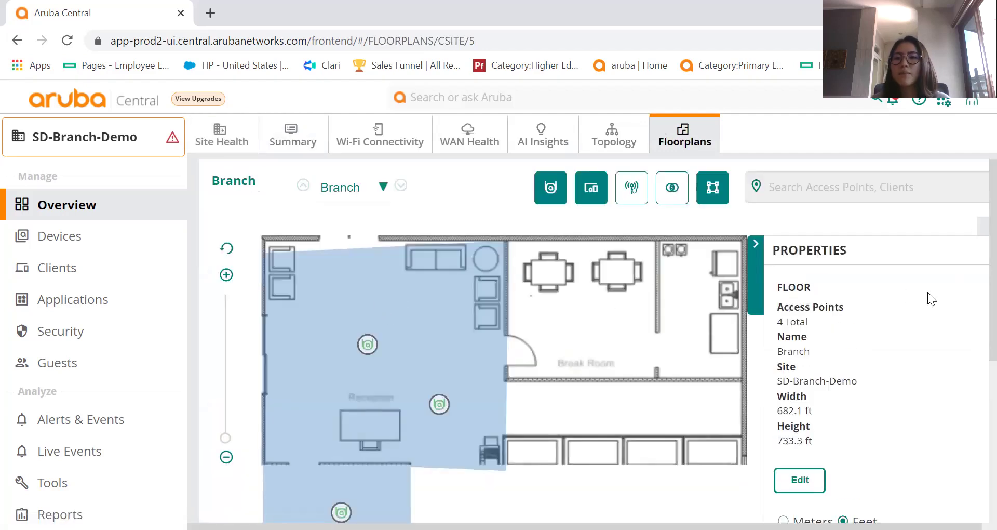
Inspect the Branch floor plan and its Properties, keeping Branch selected, then go to Site Health.
{"action": "scroll", "coordinate": [975, 266], "scroll_direction": "down", "scroll_amount": 1}
{"action": "scroll", "coordinate": [976, 266], "scroll_direction": "down", "scroll_amount": 4}
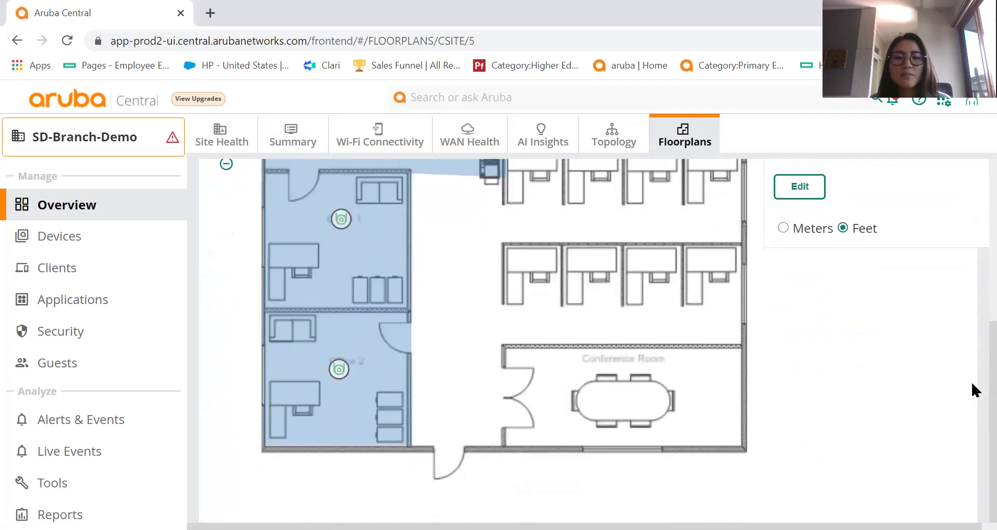
{"action": "scroll", "coordinate": [973, 385], "scroll_direction": "up", "scroll_amount": 5}
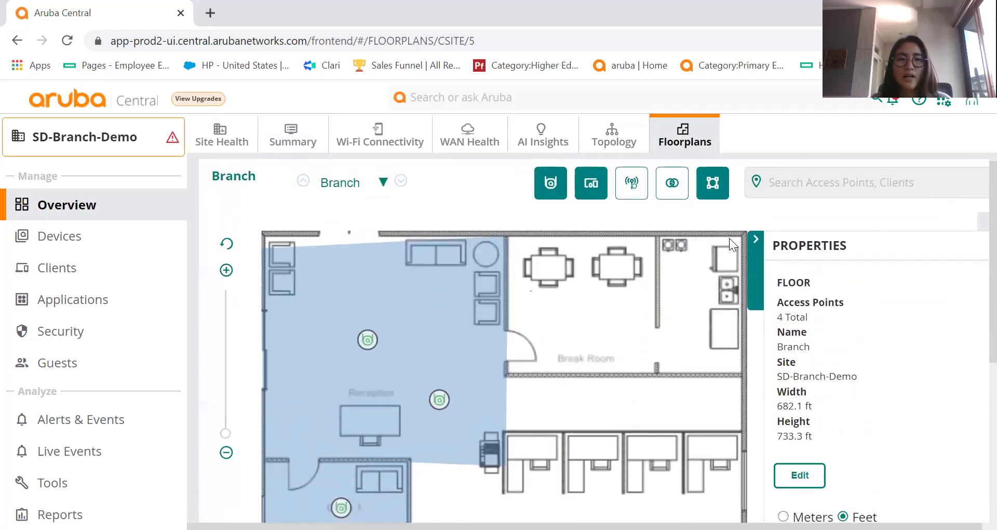
{"action": "left_click", "coordinate": [373, 180]}
{"action": "left_click", "coordinate": [407, 179]}
{"action": "left_click_drag", "start_coordinate": [974, 255], "coordinate": [973, 315]}
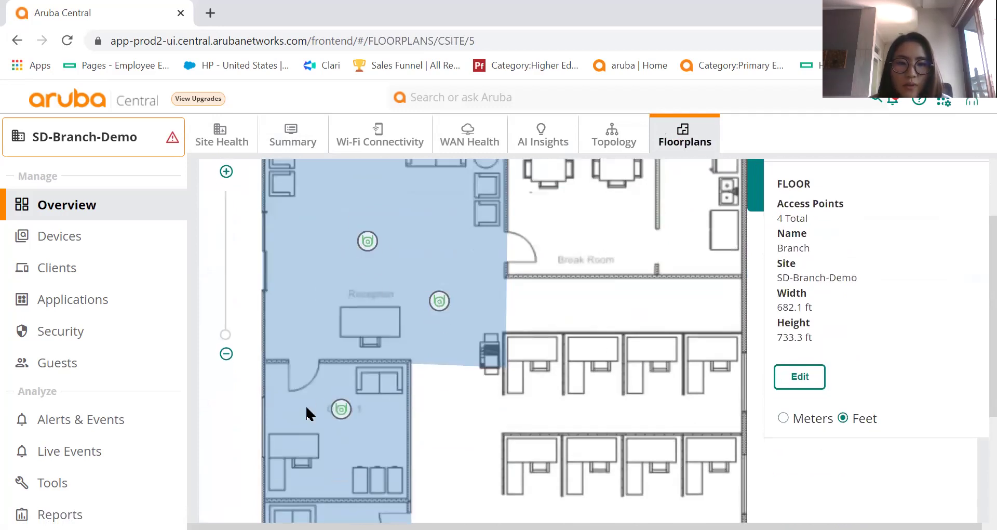
{"action": "scroll", "coordinate": [971, 311], "scroll_direction": "down", "scroll_amount": 3}
{"action": "scroll", "coordinate": [971, 378], "scroll_direction": "up", "scroll_amount": 3}
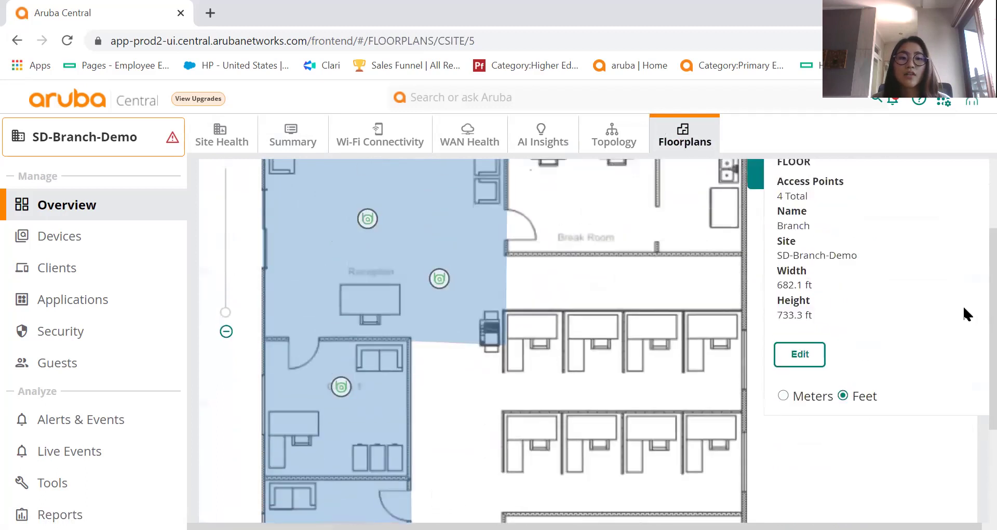
{"action": "scroll", "coordinate": [968, 312], "scroll_direction": "down", "scroll_amount": 3}
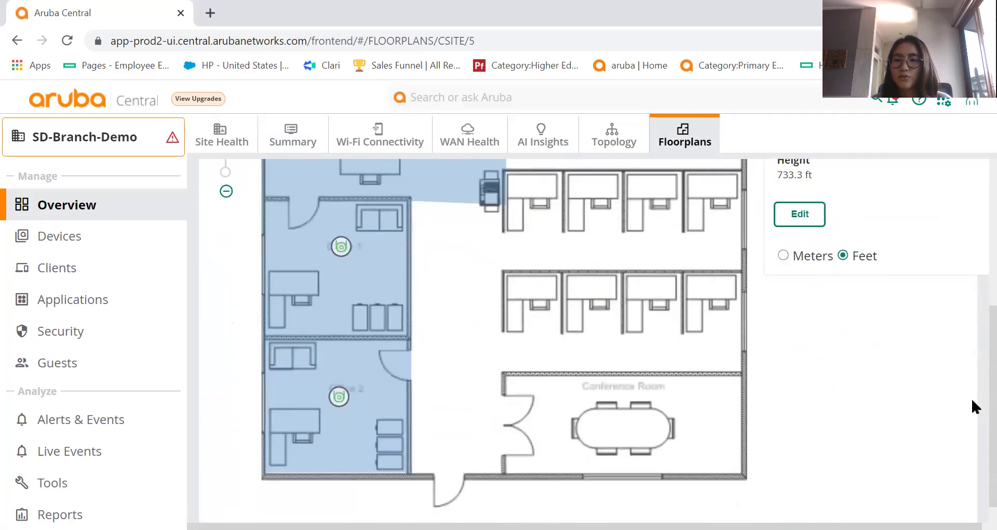
{"action": "scroll", "coordinate": [973, 312], "scroll_direction": "up", "scroll_amount": 5}
{"action": "left_click", "coordinate": [207, 144]}
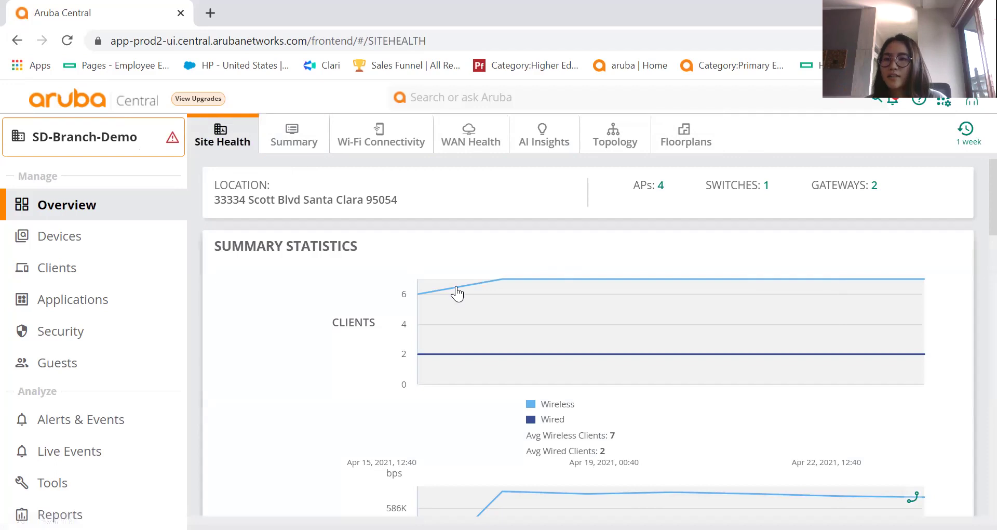
Set the Site Health time range to 3 Months and scroll through the charts.
{"action": "left_click", "coordinate": [966, 134]}
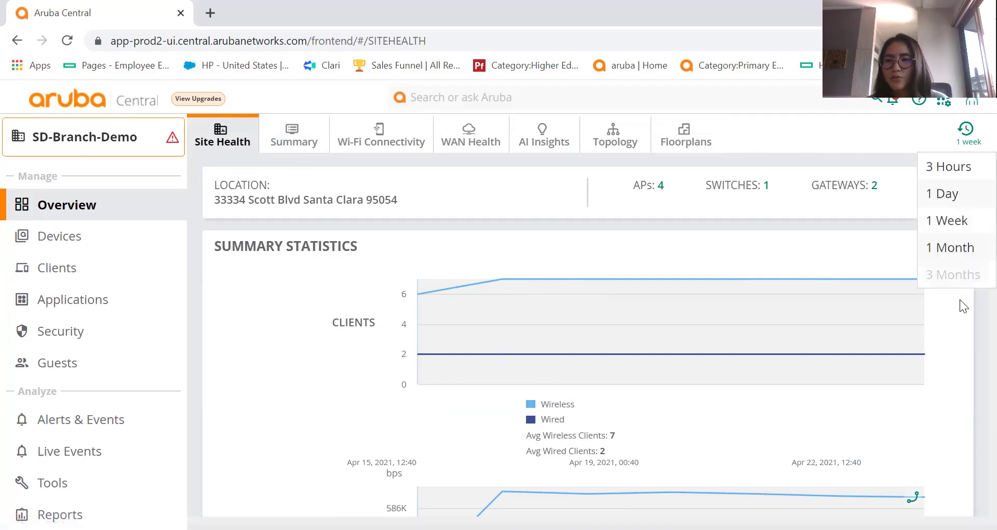
{"action": "left_click", "coordinate": [961, 278]}
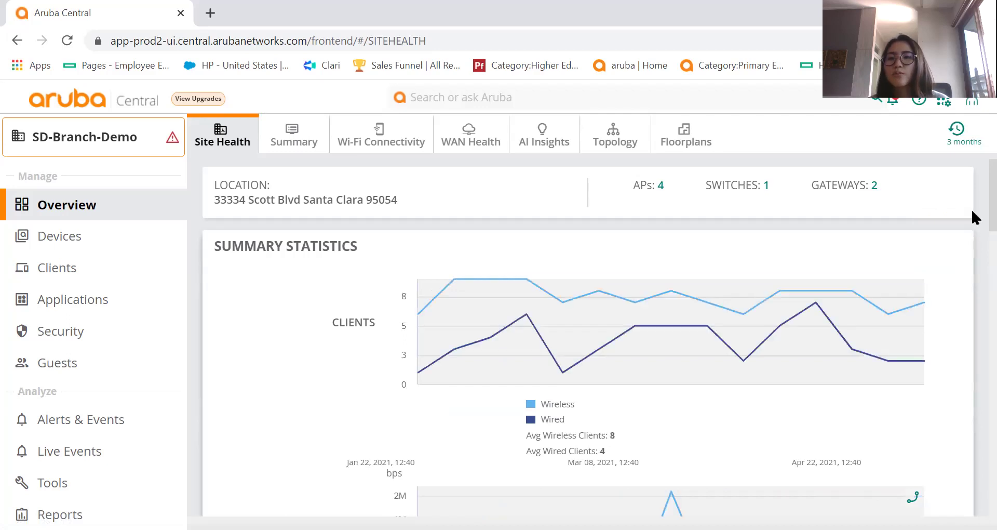
{"action": "scroll", "coordinate": [971, 197], "scroll_direction": "down", "scroll_amount": 3}
{"action": "scroll", "coordinate": [973, 231], "scroll_direction": "up", "scroll_amount": 1}
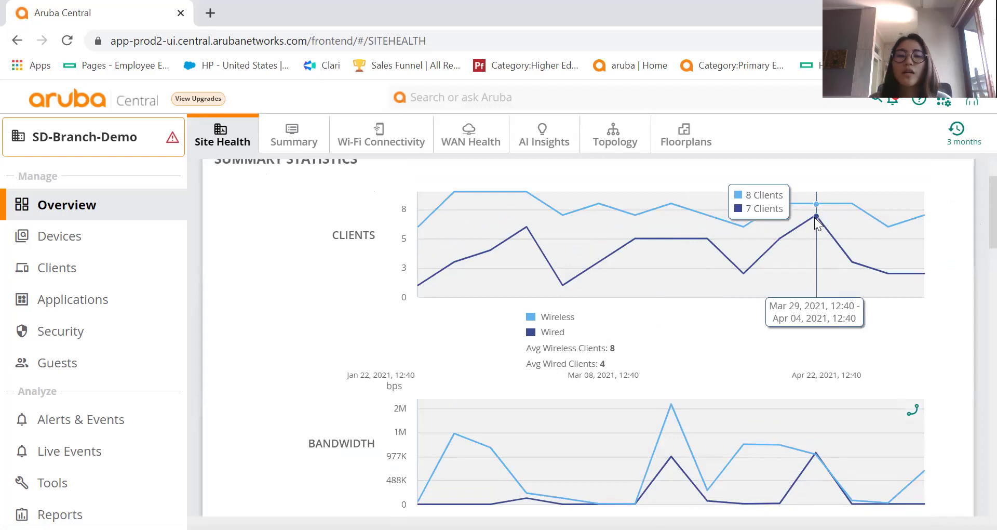
{"action": "scroll", "coordinate": [974, 223], "scroll_direction": "down", "scroll_amount": 4}
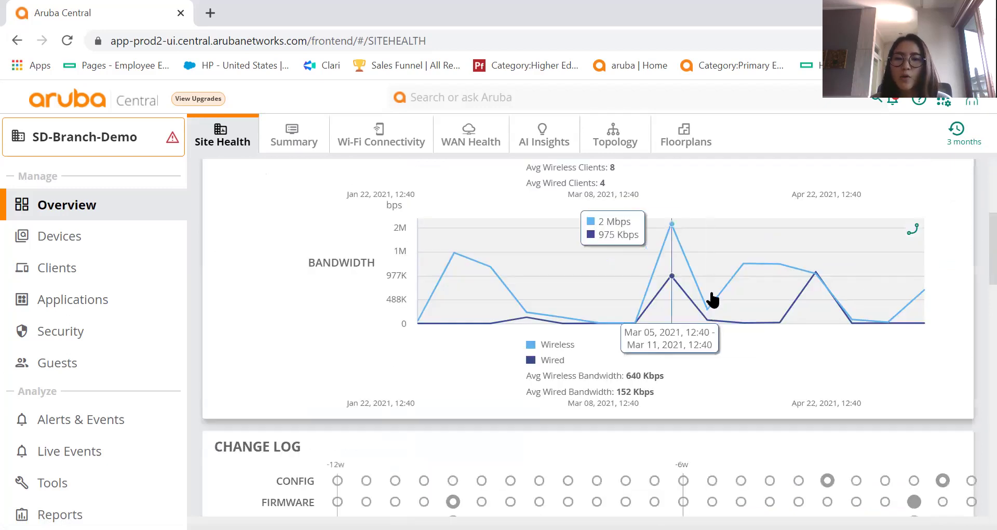
{"action": "scroll", "coordinate": [973, 291], "scroll_direction": "down", "scroll_amount": 5}
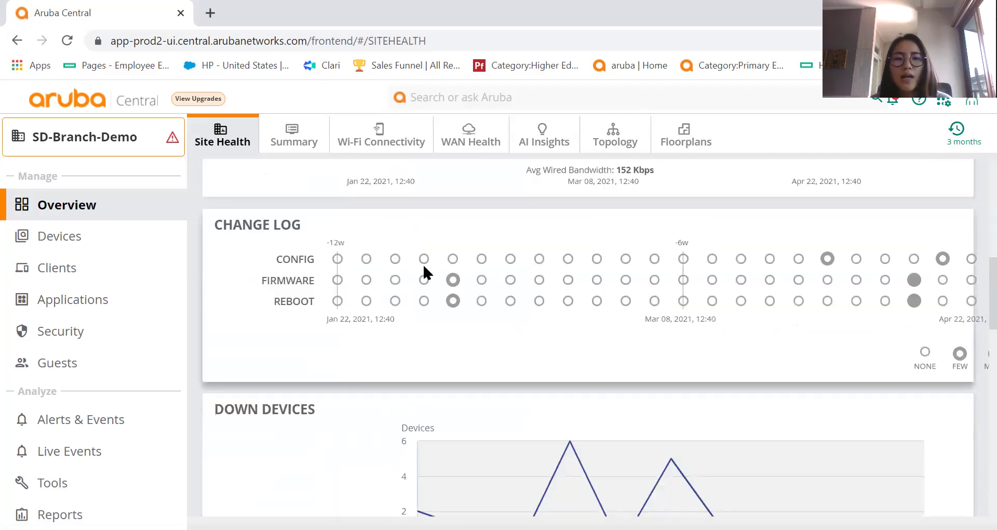
Review the three-month charts and Change Log, then switch to the Summary tab.
{"action": "mouse_move", "coordinate": [452, 288]}
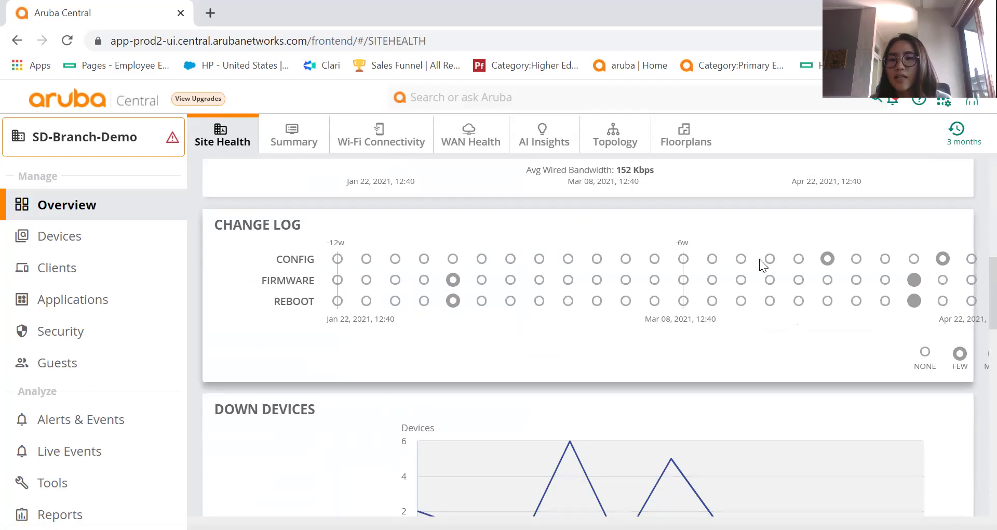
{"action": "mouse_move", "coordinate": [827, 263]}
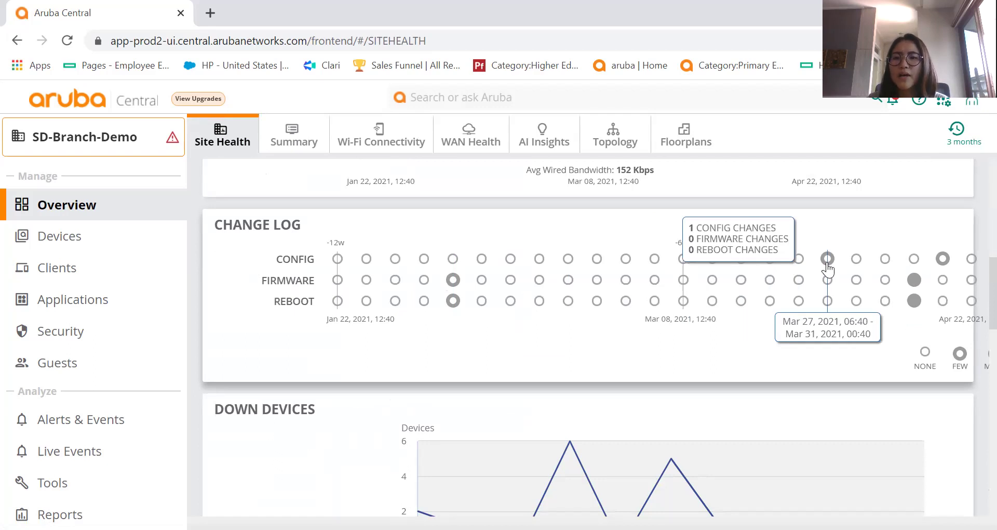
{"action": "scroll", "coordinate": [972, 311], "scroll_direction": "down", "scroll_amount": 5}
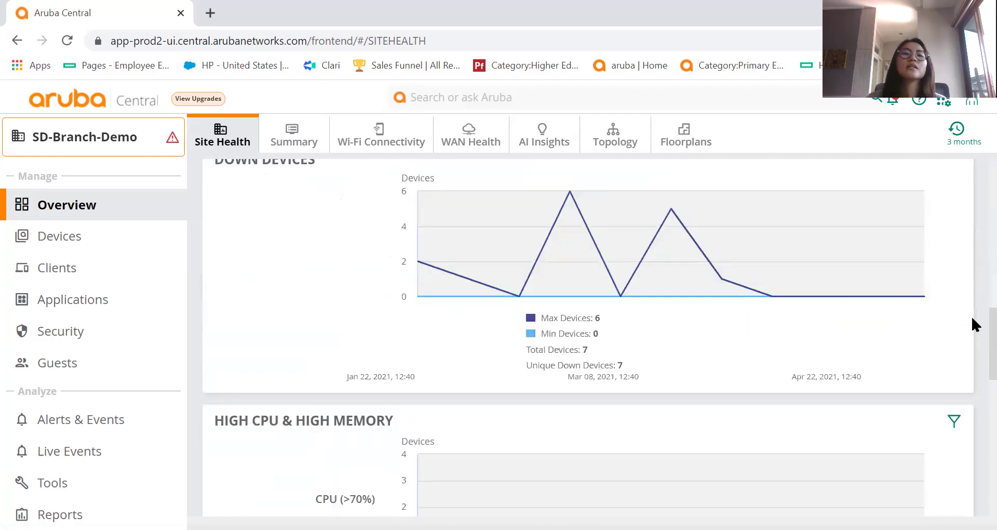
{"action": "scroll", "coordinate": [821, 307], "scroll_direction": "up", "scroll_amount": 1}
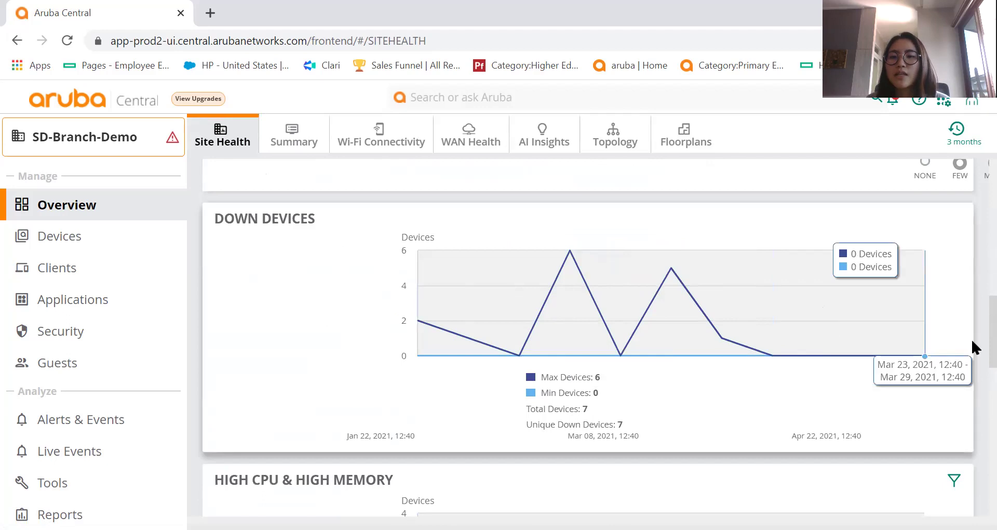
{"action": "scroll", "coordinate": [971, 338], "scroll_direction": "down", "scroll_amount": 6}
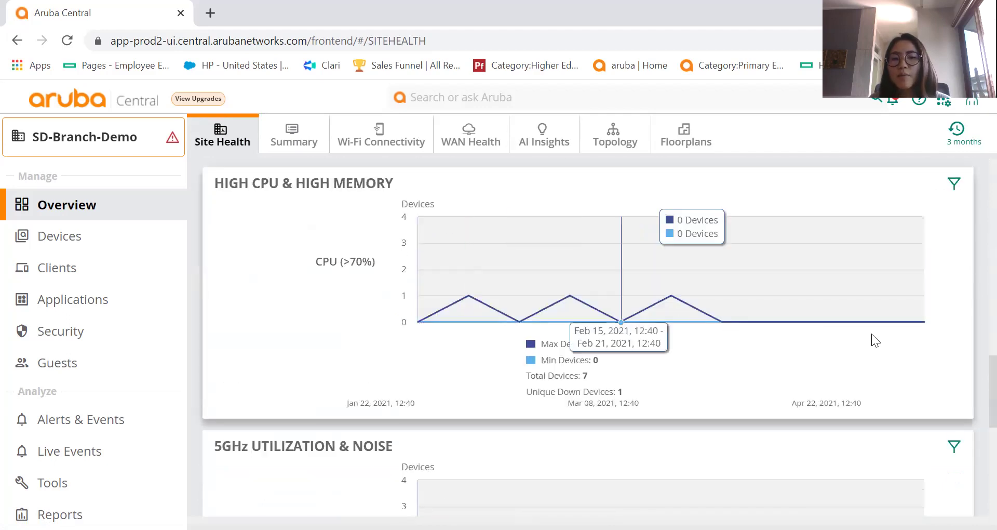
{"action": "scroll", "coordinate": [971, 415], "scroll_direction": "down", "scroll_amount": 4}
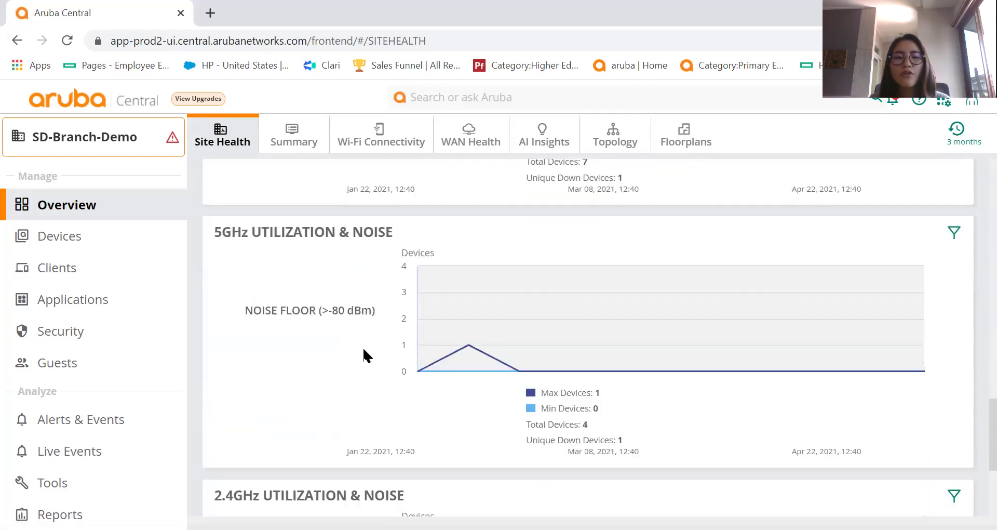
{"action": "scroll", "coordinate": [973, 454], "scroll_direction": "down", "scroll_amount": 3}
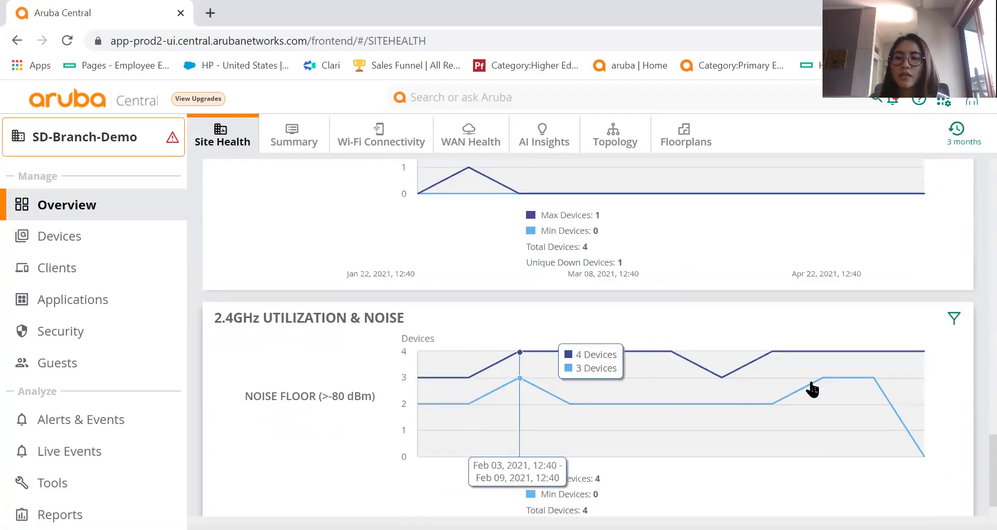
{"action": "scroll", "coordinate": [971, 467], "scroll_direction": "down", "scroll_amount": 1}
{"action": "left_click_drag", "start_coordinate": [972, 491], "coordinate": [966, 173]}
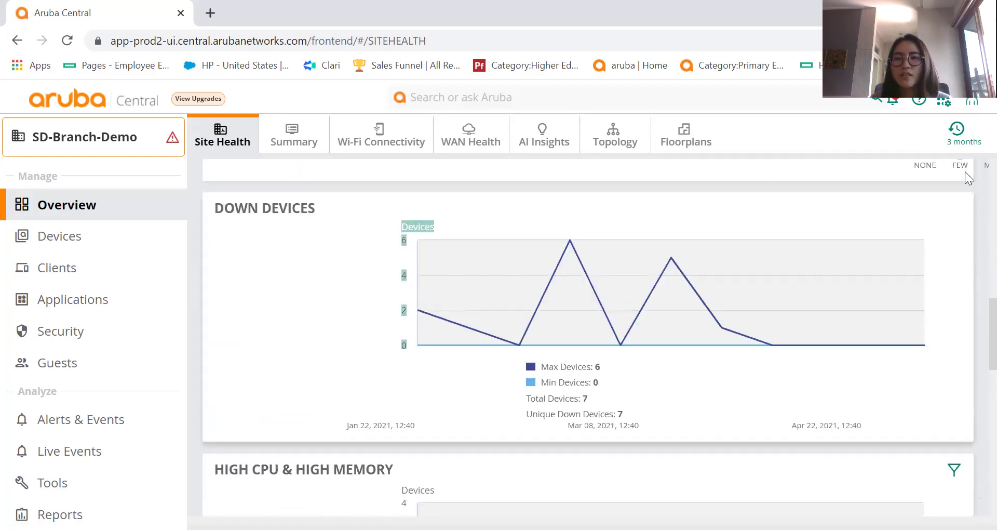
{"action": "left_click", "coordinate": [305, 139]}
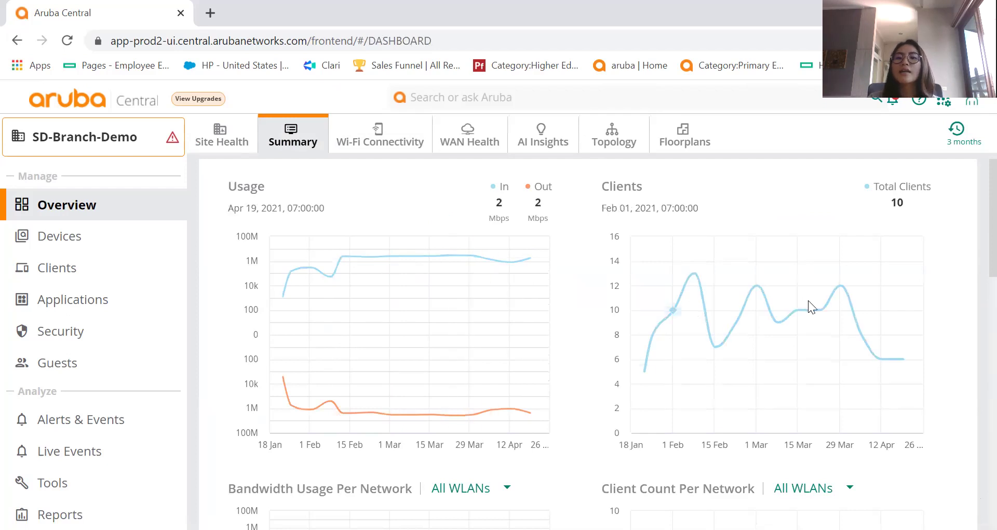
Browse the Summary's usage charts, top access points, clusters and WLANs, then open Wi-Fi Connectivity.
{"action": "scroll", "coordinate": [976, 239], "scroll_direction": "down", "scroll_amount": 4}
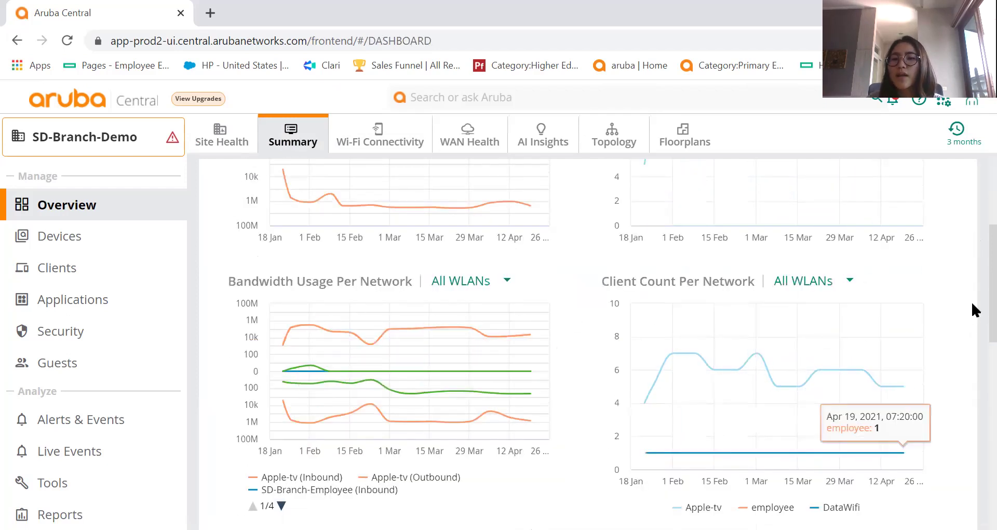
{"action": "scroll", "coordinate": [973, 333], "scroll_direction": "down", "scroll_amount": 2}
{"action": "scroll", "coordinate": [974, 337], "scroll_direction": "down", "scroll_amount": 3}
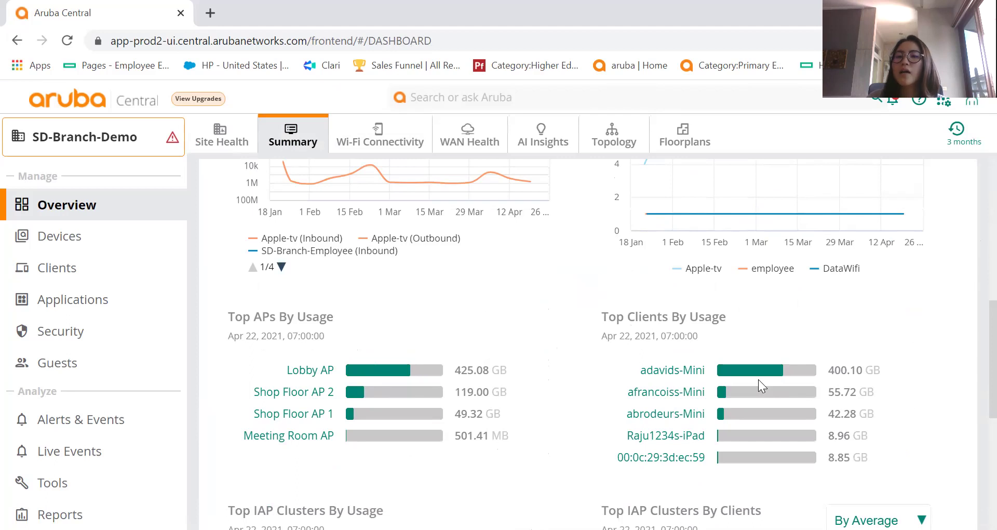
{"action": "scroll", "coordinate": [971, 346], "scroll_direction": "down", "scroll_amount": 3}
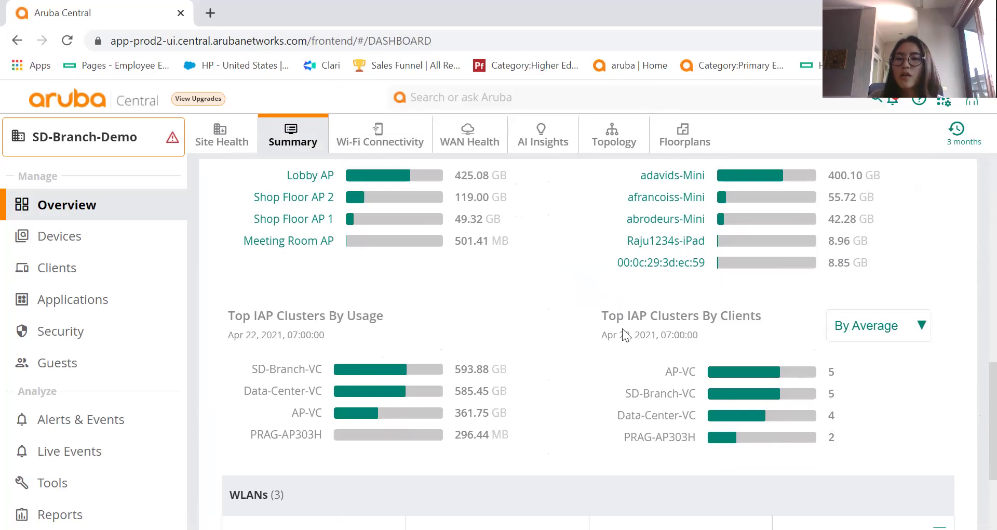
{"action": "scroll", "coordinate": [972, 384], "scroll_direction": "down", "scroll_amount": 3}
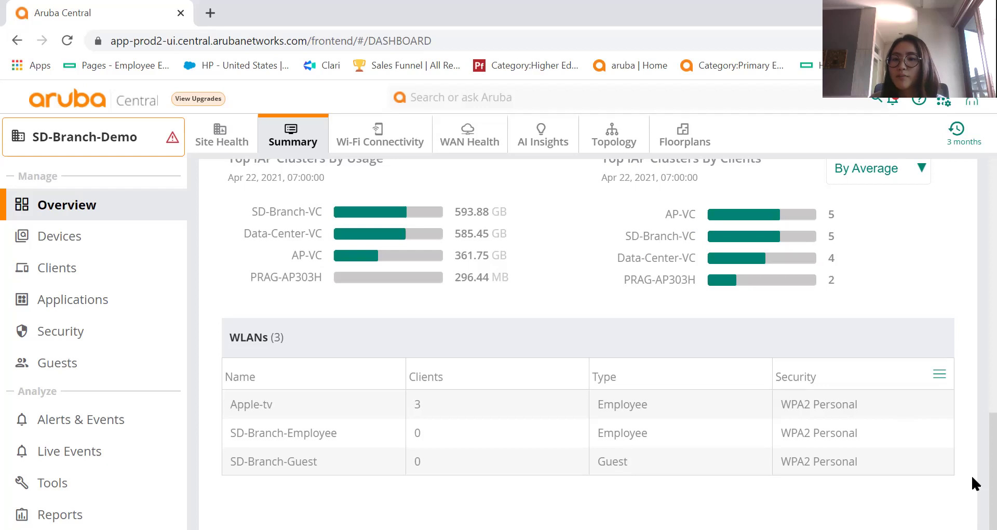
{"action": "scroll", "coordinate": [971, 459], "scroll_direction": "up", "scroll_amount": 10}
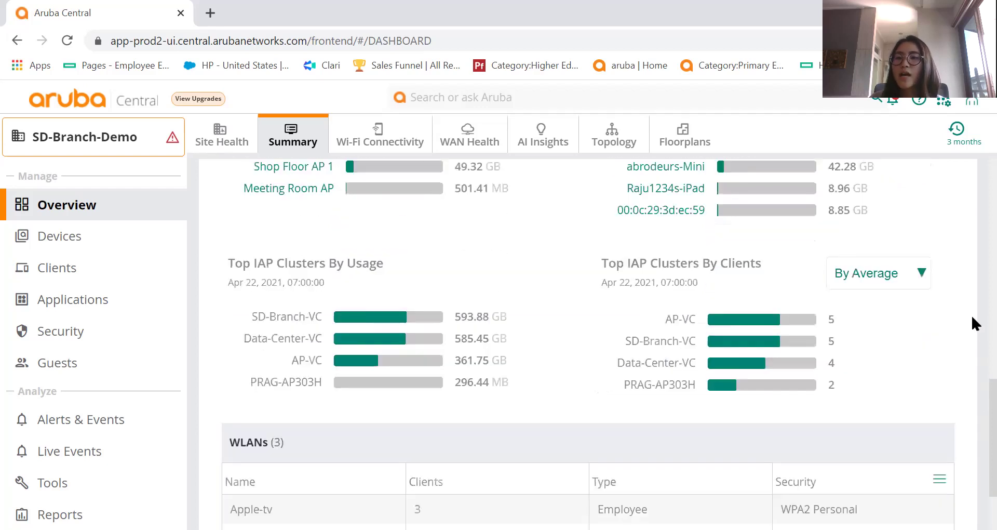
{"action": "scroll", "coordinate": [941, 205], "scroll_direction": "up", "scroll_amount": 1}
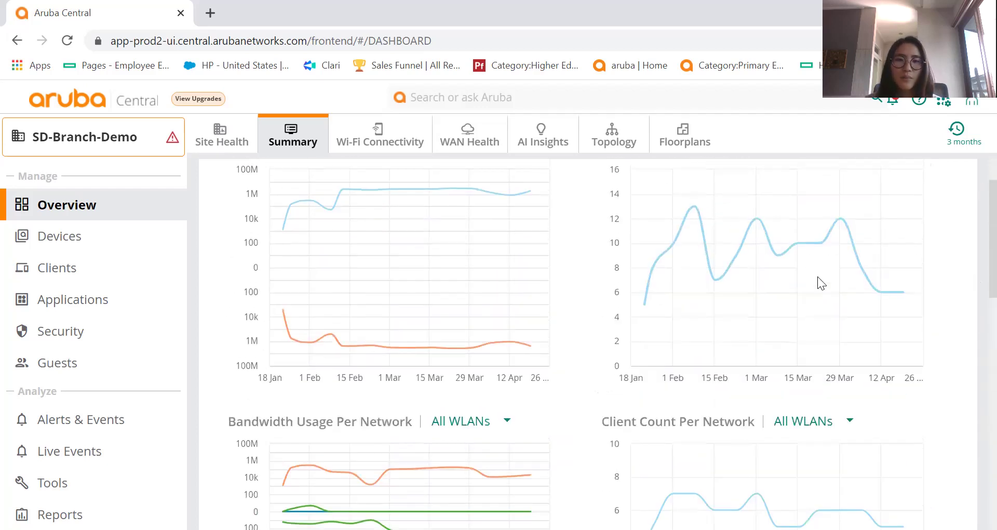
{"action": "left_click", "coordinate": [408, 134]}
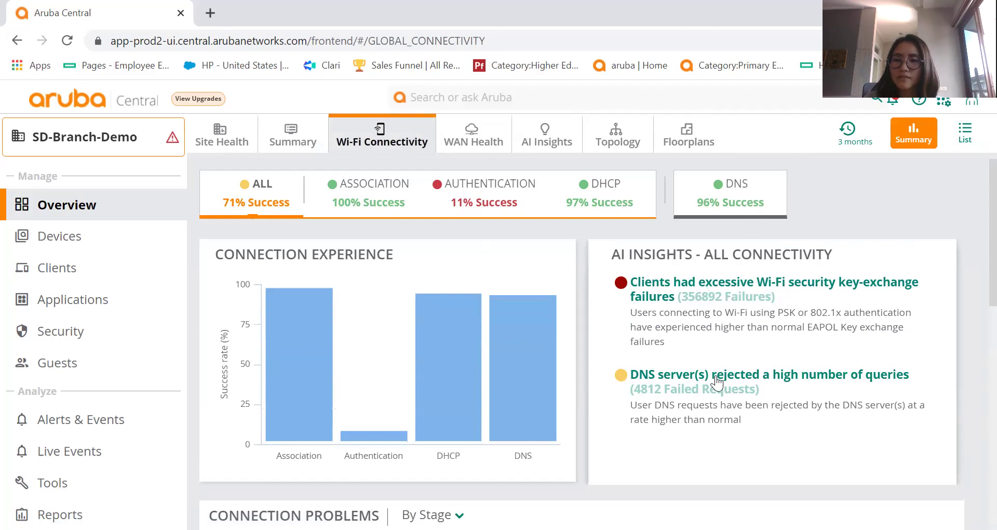
Review Wi-Fi failures: 356892 key-exchange failures and 4812 rejected DNS requests.
{"action": "scroll", "coordinate": [972, 251], "scroll_direction": "down", "scroll_amount": 1}
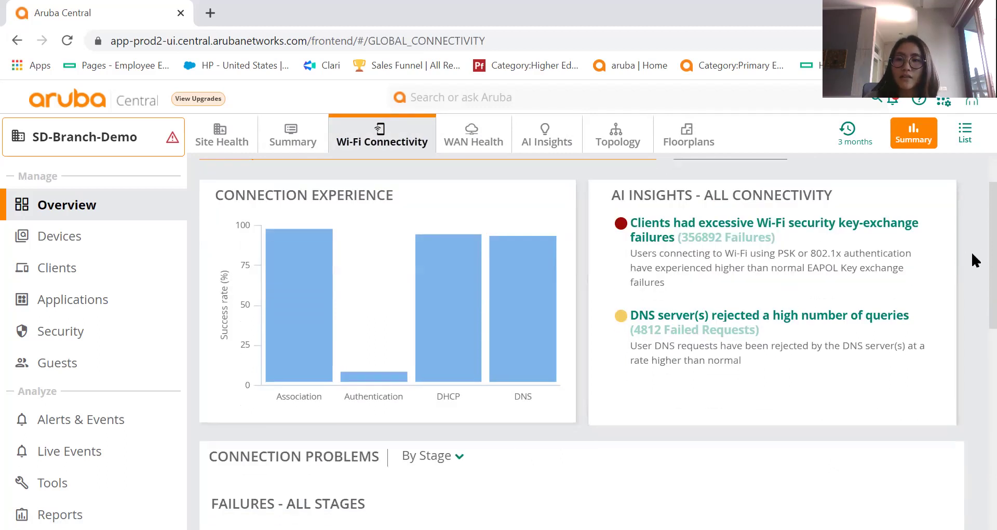
{"action": "scroll", "coordinate": [971, 343], "scroll_direction": "down", "scroll_amount": 5}
{"action": "mouse_move", "coordinate": [224, 338]}
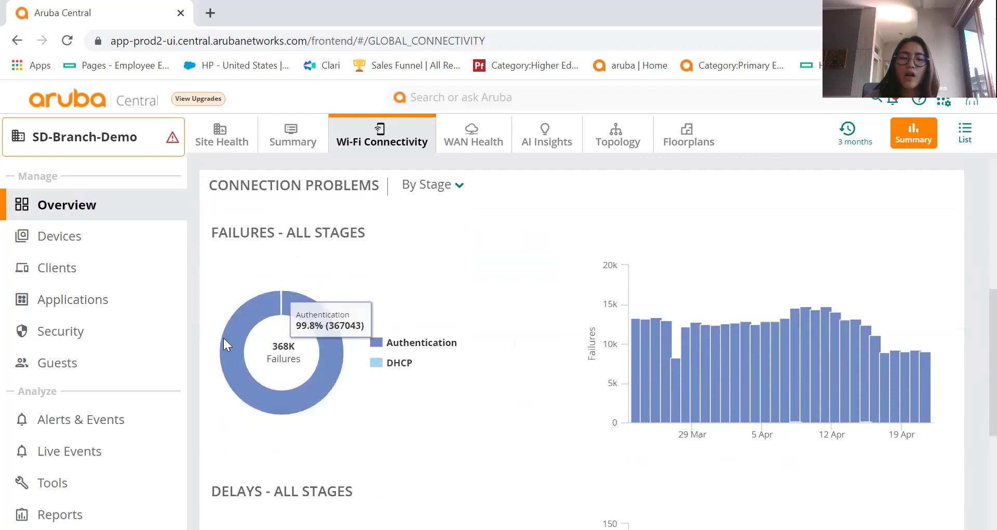
{"action": "scroll", "coordinate": [971, 363], "scroll_direction": "down", "scroll_amount": 4}
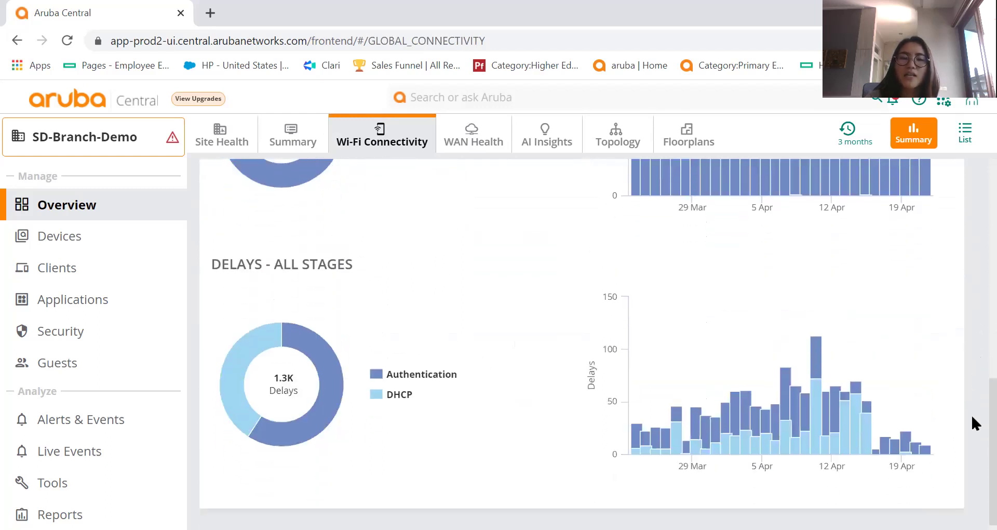
{"action": "left_click_drag", "start_coordinate": [972, 417], "coordinate": [972, 429]}
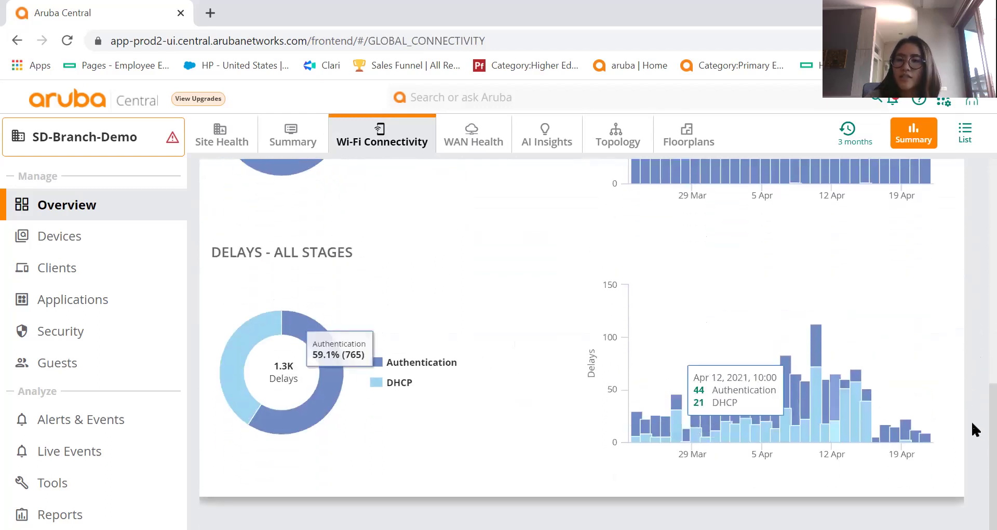
{"action": "scroll", "coordinate": [971, 330], "scroll_direction": "up", "scroll_amount": 10}
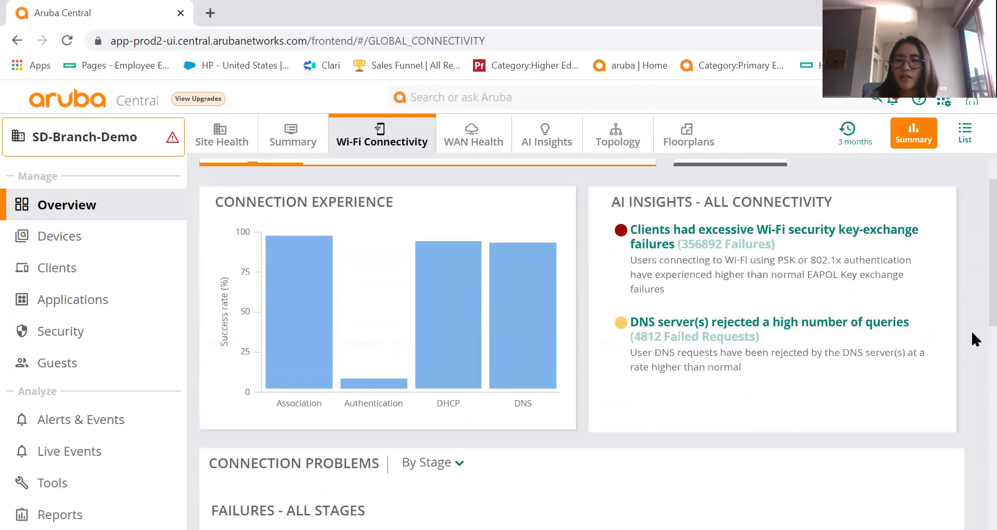
Open WAN Health and review 99.84% site availability, 99.76% per uplink, and bandwidth charts.
{"action": "left_click", "coordinate": [471, 139]}
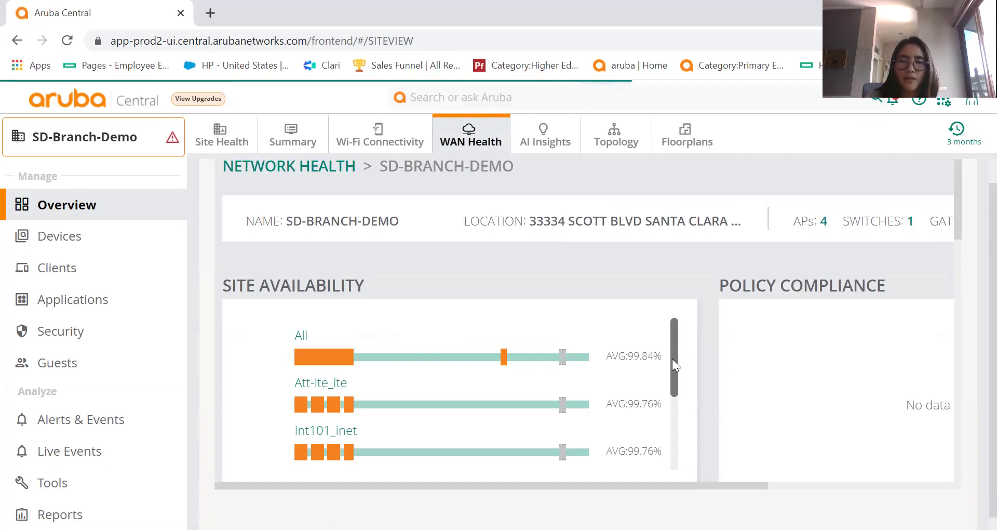
{"action": "scroll", "coordinate": [672, 372], "scroll_direction": "down", "scroll_amount": 2}
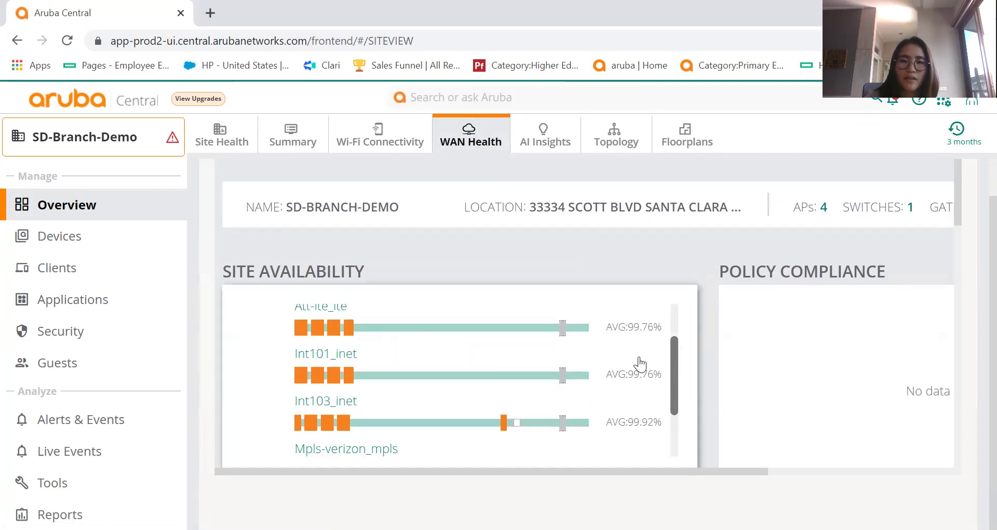
{"action": "left_click_drag", "start_coordinate": [675, 365], "coordinate": [661, 315]}
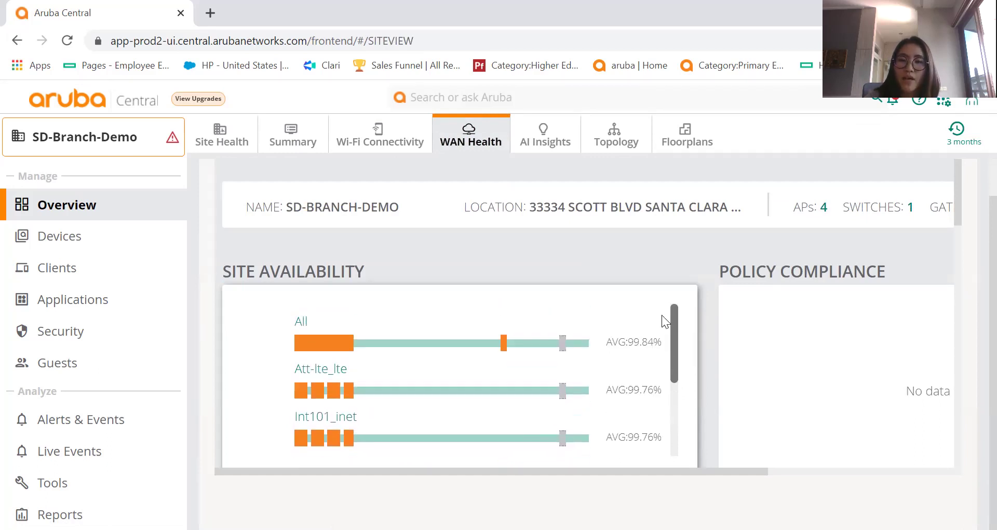
{"action": "left_click_drag", "start_coordinate": [957, 204], "coordinate": [959, 340]}
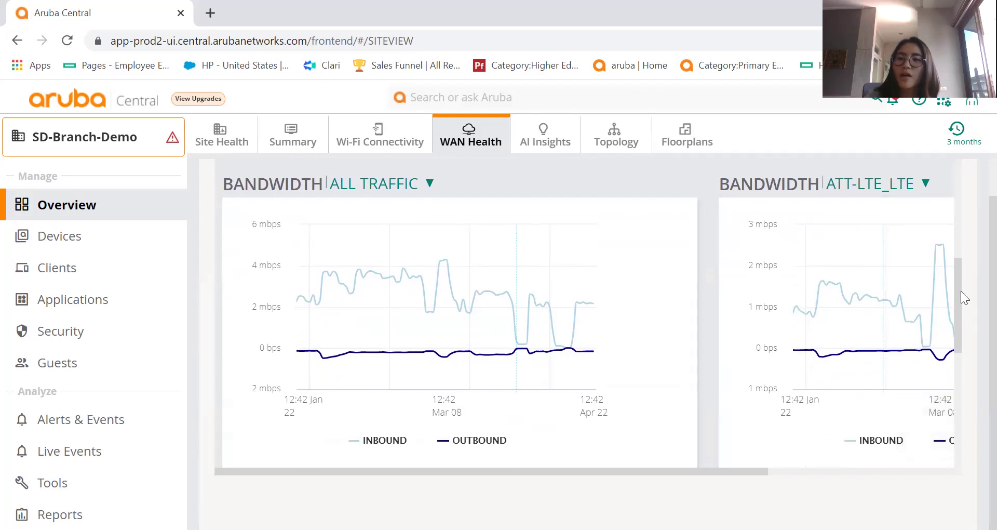
{"action": "mouse_move", "coordinate": [956, 293]}
{"action": "left_mouse_down"}
{"action": "mouse_move", "coordinate": [958, 414]}
{"action": "mouse_move", "coordinate": [957, 147]}
{"action": "left_mouse_up"}
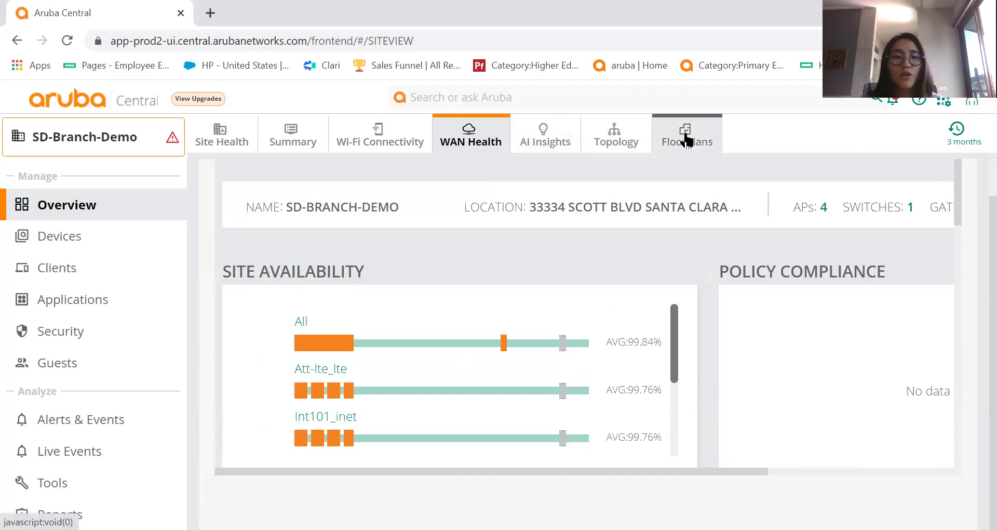
List the site's devices, check its switches, then show gateways SD-Branch-GW-IDF1 and IDF2.
{"action": "left_click", "coordinate": [89, 246]}
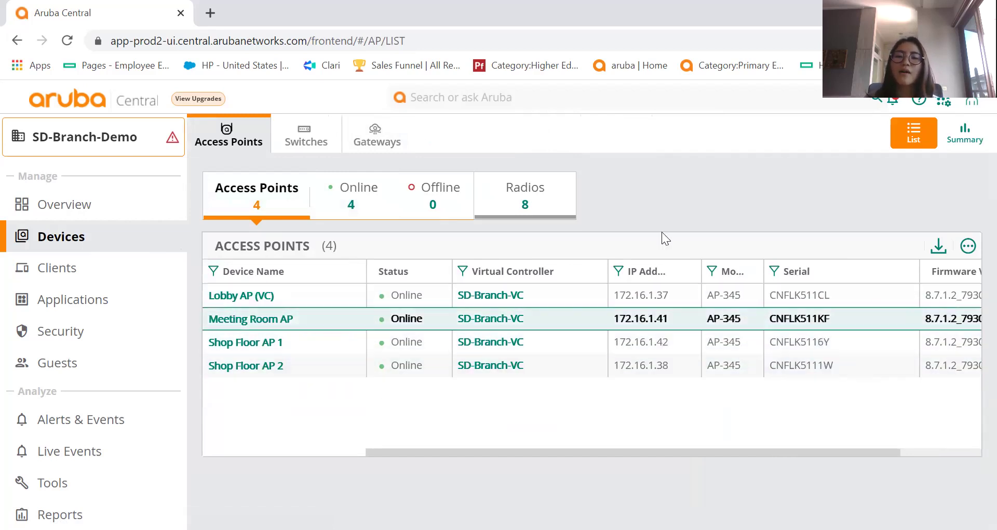
{"action": "left_click", "coordinate": [289, 130]}
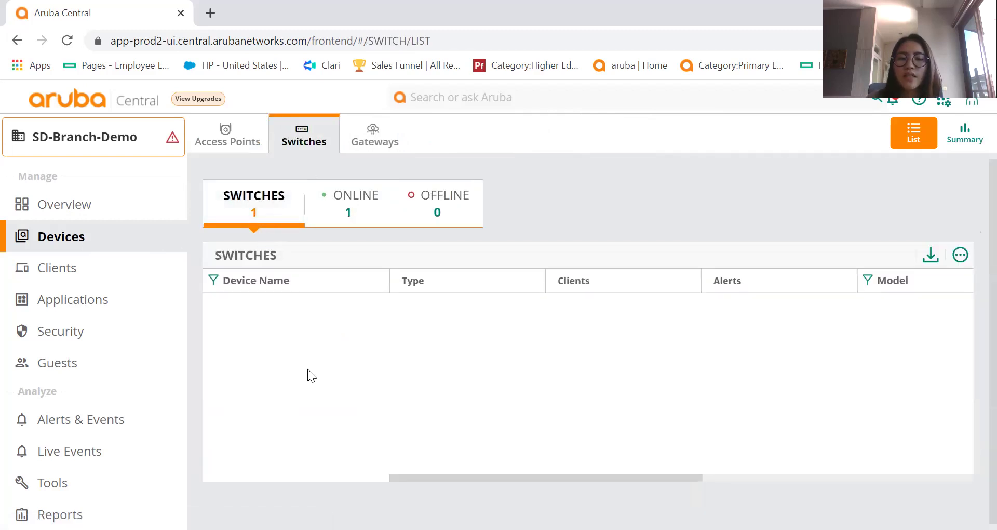
{"action": "left_click", "coordinate": [371, 146]}
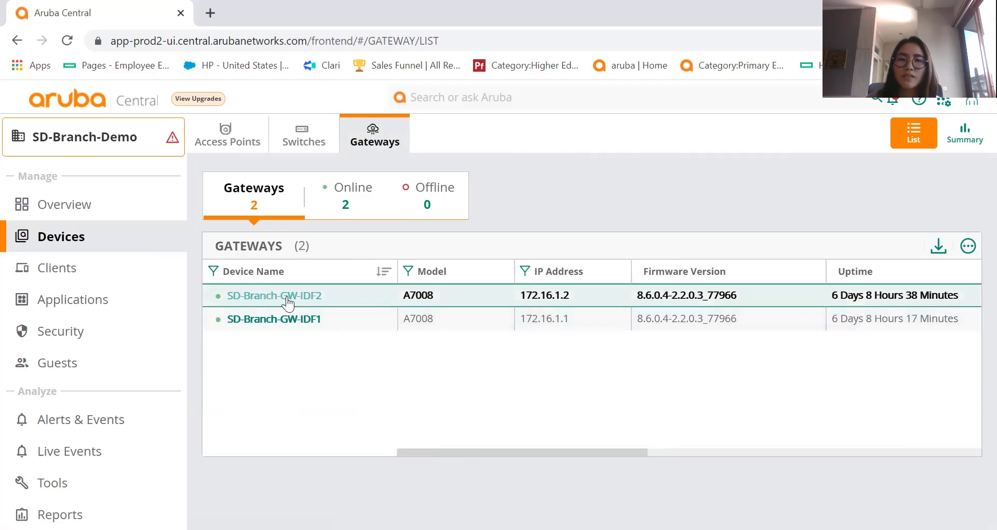
Open gateway SD-Branch-GW-IDF2's details and scroll through its Summary.
{"action": "left_click", "coordinate": [286, 296]}
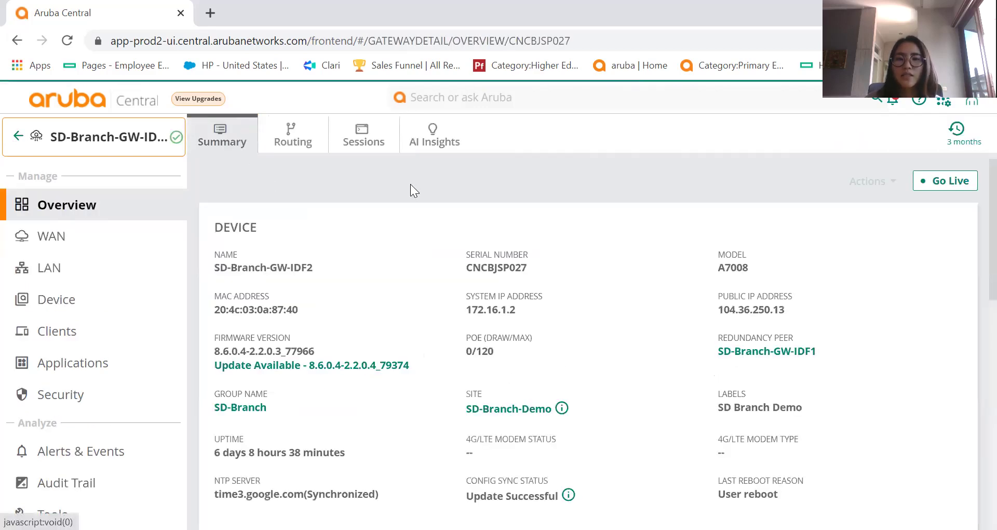
{"action": "scroll", "coordinate": [973, 263], "scroll_direction": "down", "scroll_amount": 8}
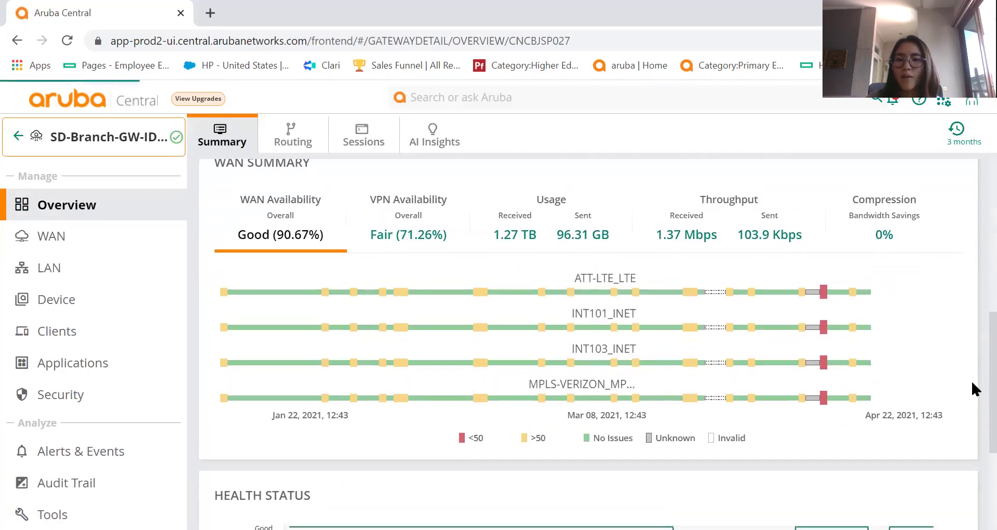
{"action": "scroll", "coordinate": [971, 379], "scroll_direction": "down", "scroll_amount": 4}
{"action": "scroll", "coordinate": [969, 342], "scroll_direction": "up", "scroll_amount": 10}
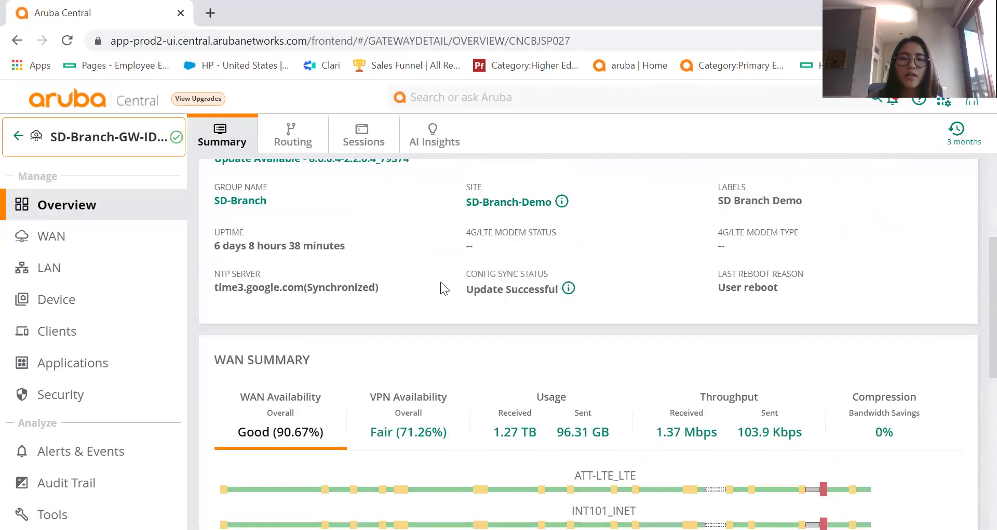
Check the gateway's Routing, Sessions and AI Insights, which report 8 tunnels down.
{"action": "left_click", "coordinate": [282, 136]}
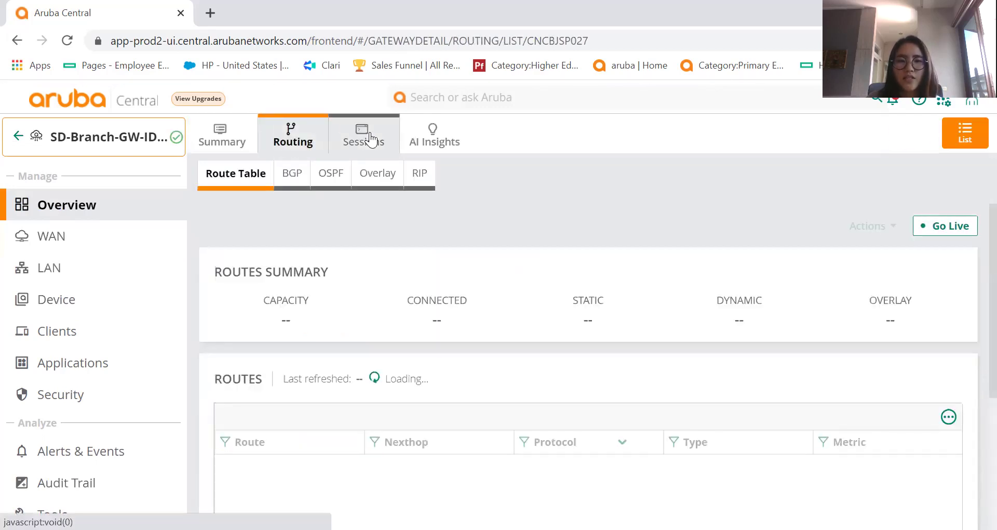
{"action": "left_click", "coordinate": [370, 134]}
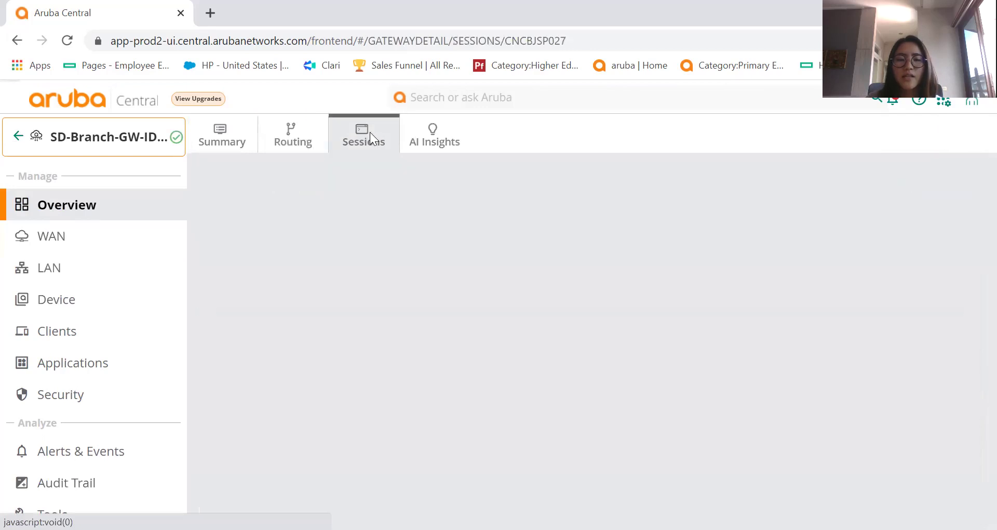
{"action": "left_click", "coordinate": [446, 131]}
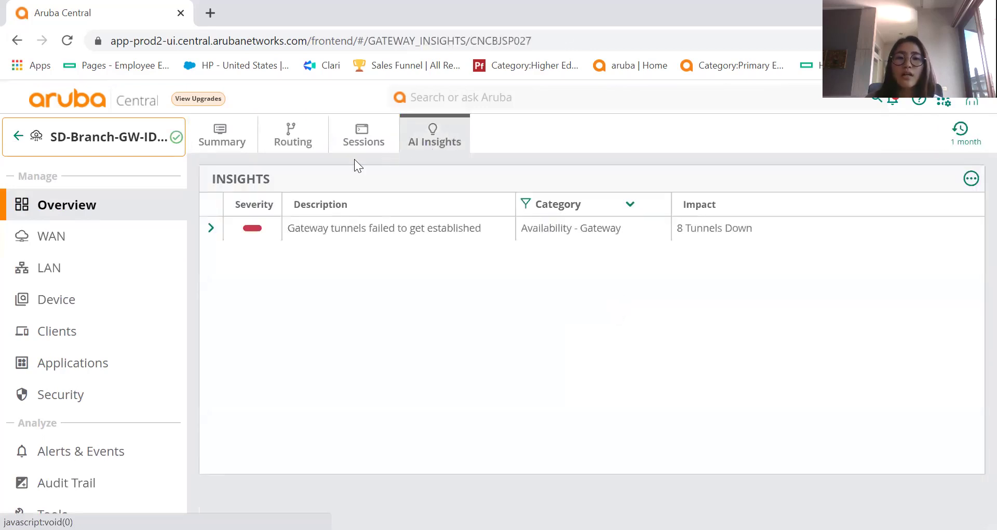
{"action": "left_click", "coordinate": [99, 148]}
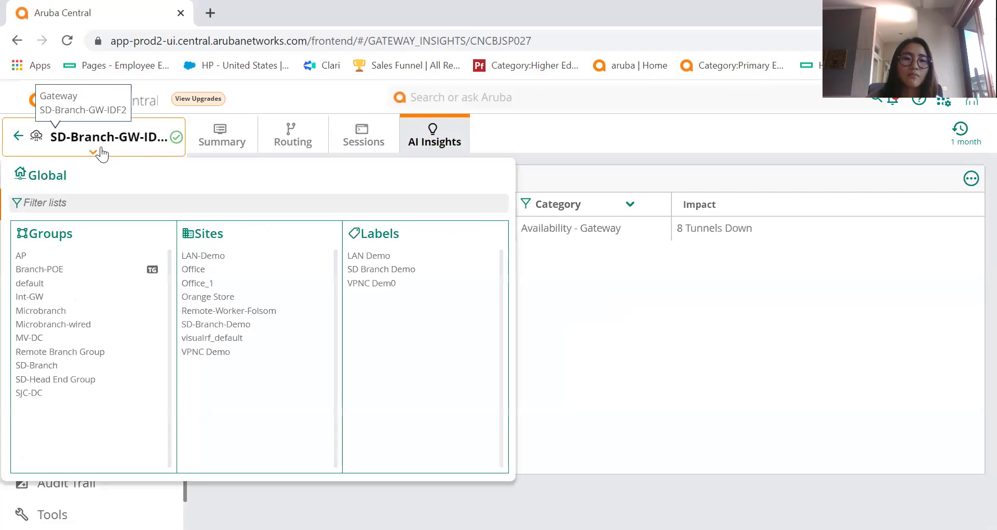
Switch context to SD-Branch-Demo and browse its 12-client list, then start a search.
{"action": "left_click", "coordinate": [223, 323]}
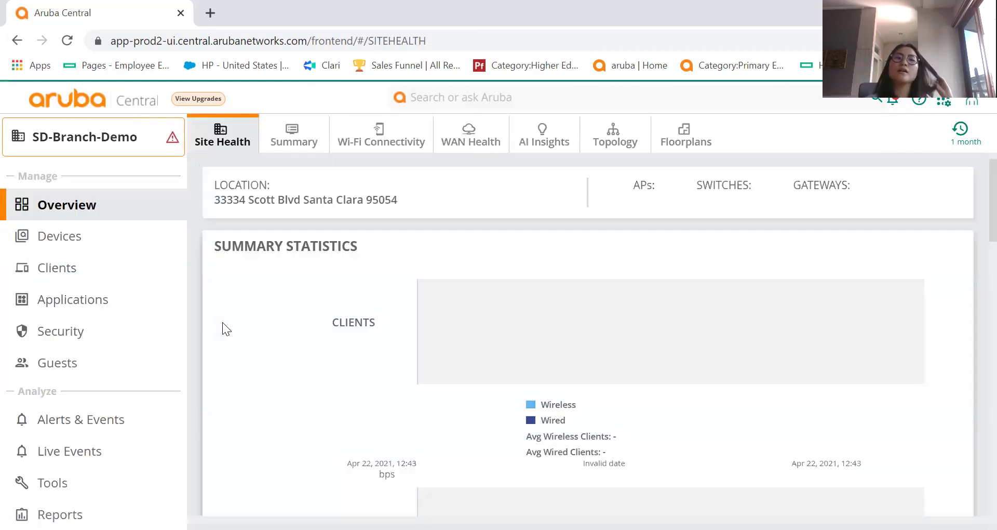
{"action": "left_click", "coordinate": [49, 274]}
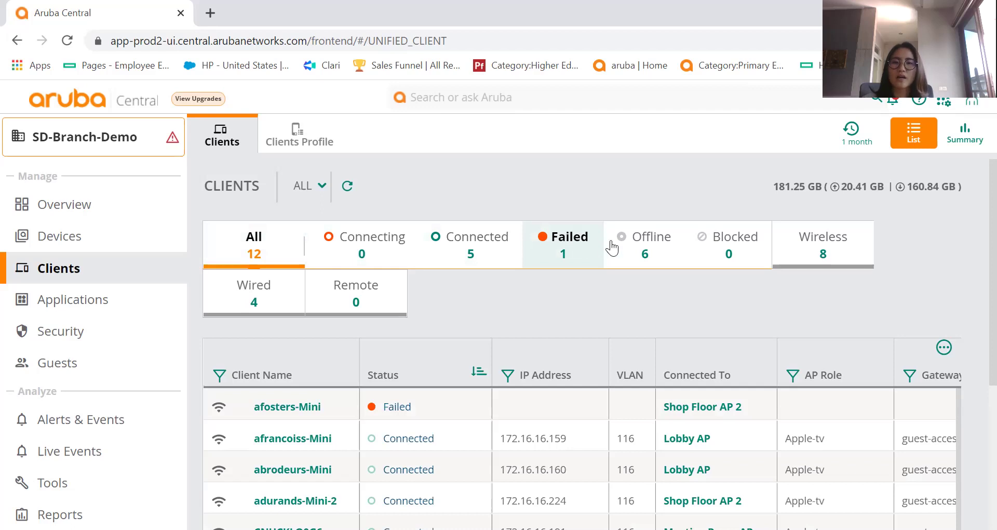
{"action": "scroll", "coordinate": [972, 312], "scroll_direction": "down", "scroll_amount": 3}
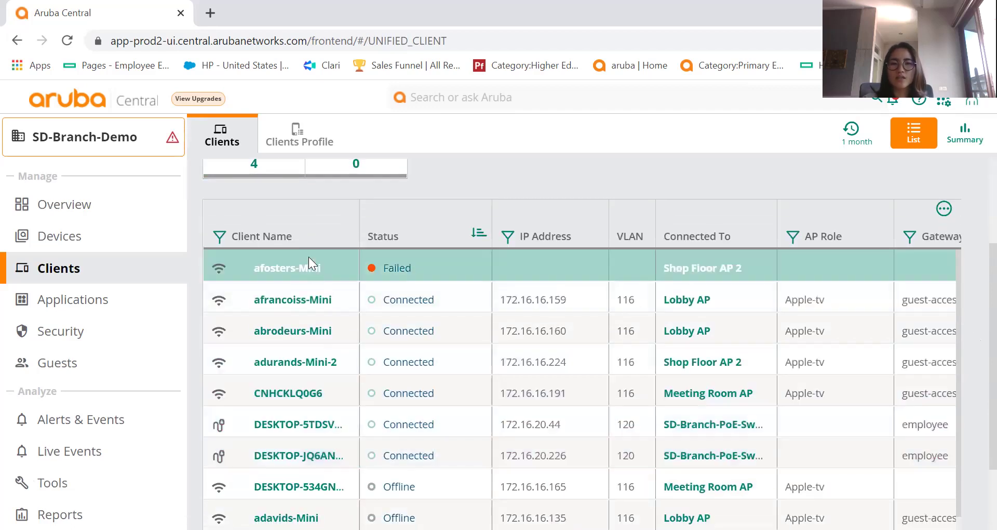
{"action": "scroll", "coordinate": [971, 363], "scroll_direction": "up", "scroll_amount": 3}
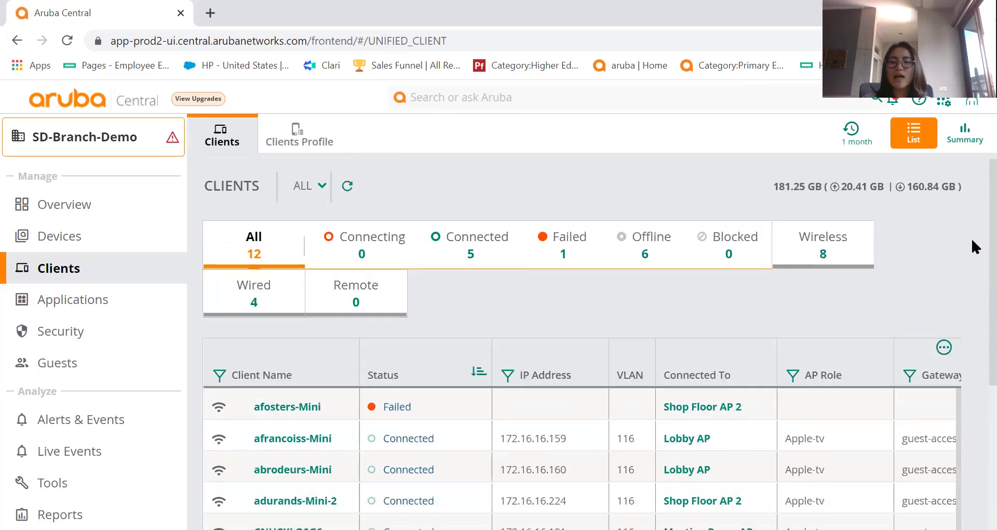
{"action": "scroll", "coordinate": [970, 258], "scroll_direction": "down", "scroll_amount": 1}
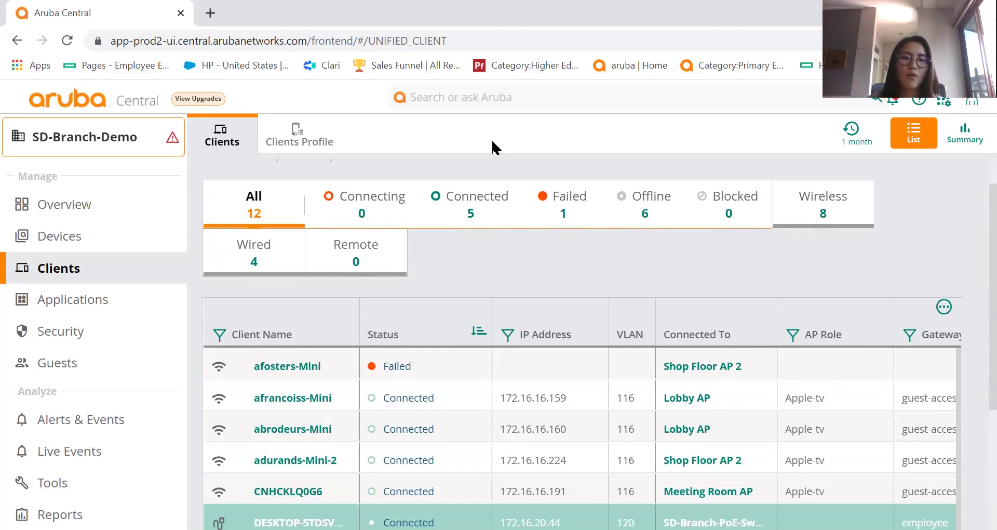
{"action": "left_click", "coordinate": [524, 102]}
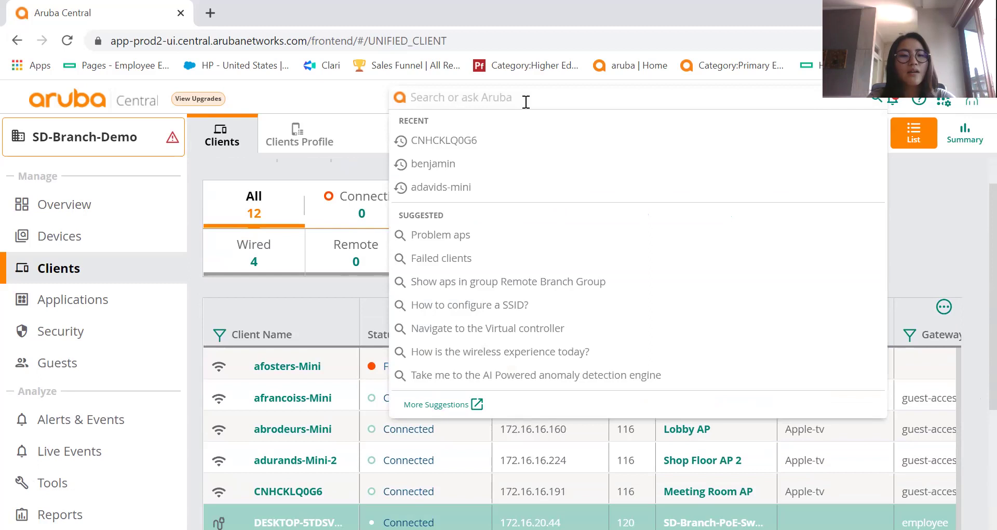
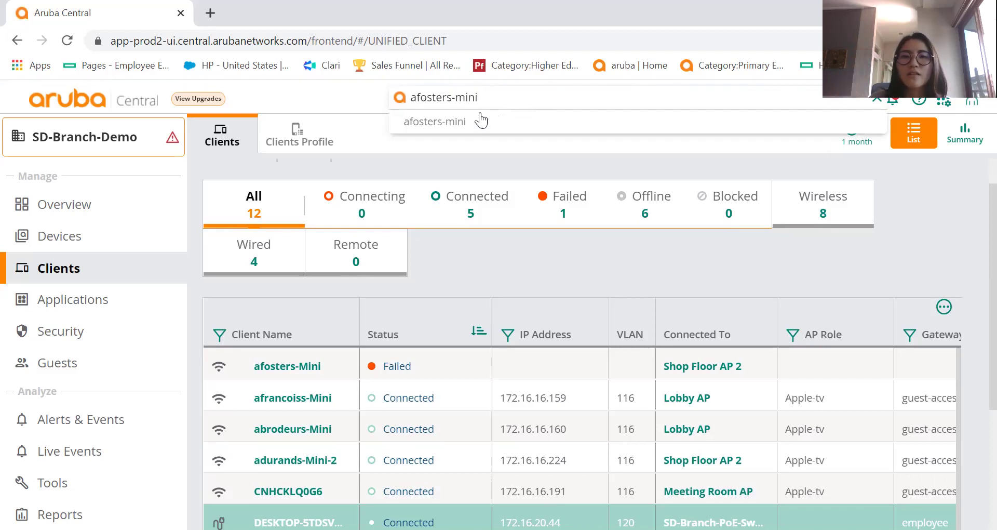
Search for the failed client, then reopen CNHCKLQ0G6 from recent searches and view its details.
{"action": "left_click", "coordinate": [455, 121]}
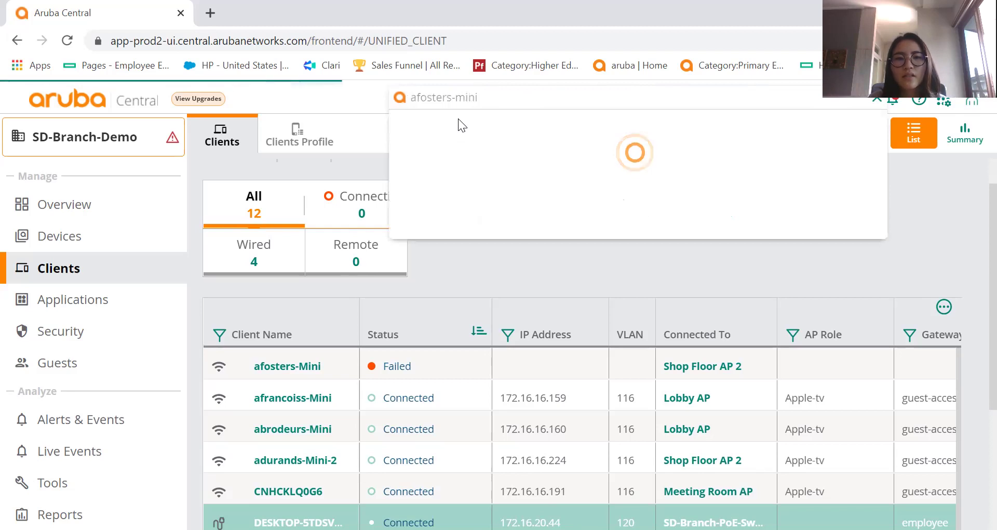
{"action": "triple_click", "coordinate": [535, 97]}
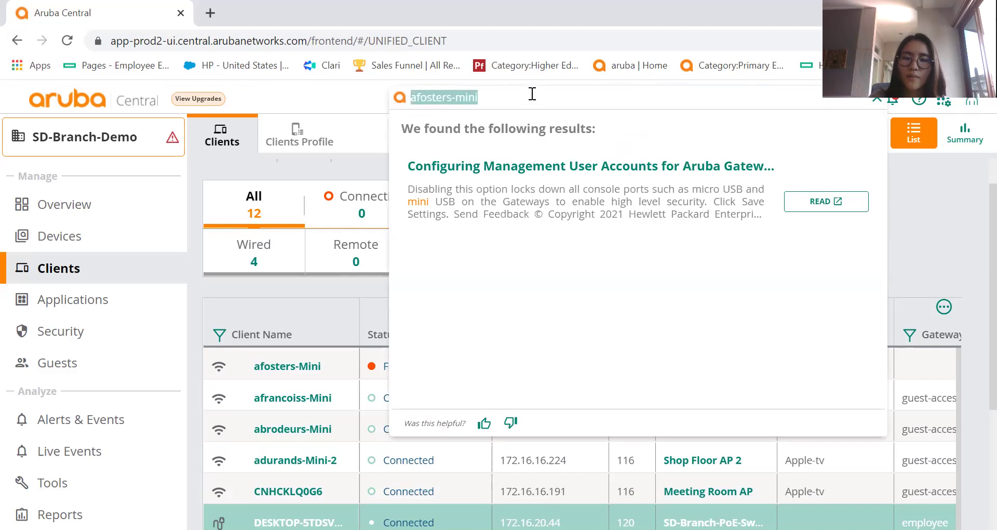
{"action": "key", "text": "BackSpace"}
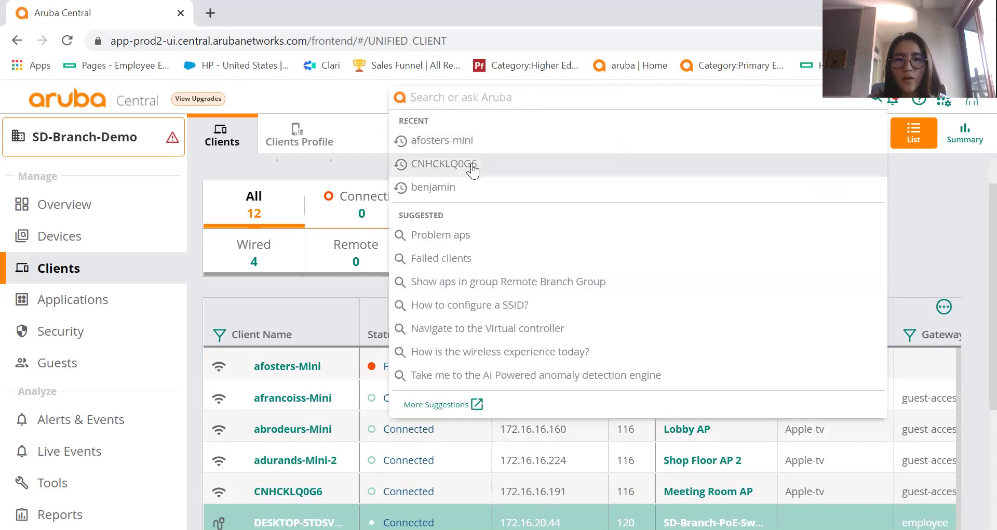
{"action": "left_click", "coordinate": [471, 163]}
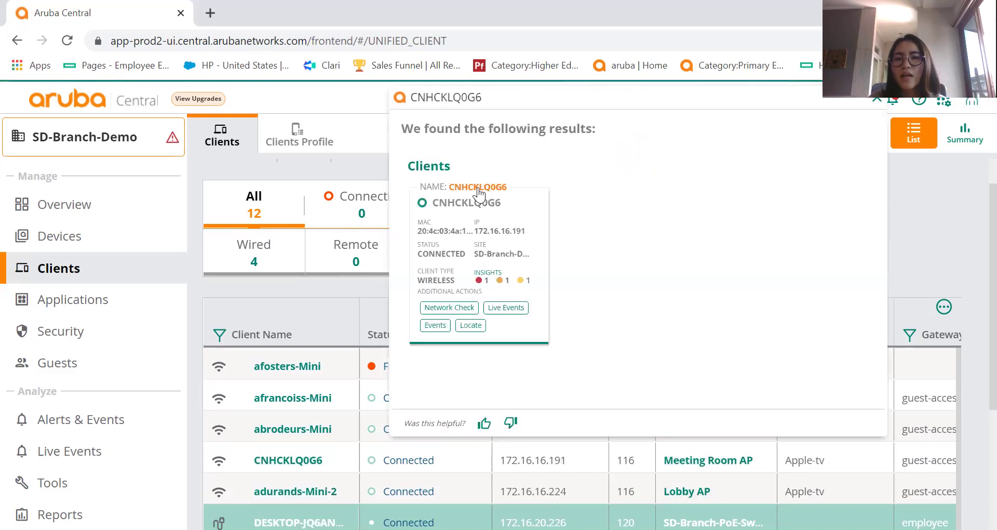
{"action": "left_click", "coordinate": [474, 193]}
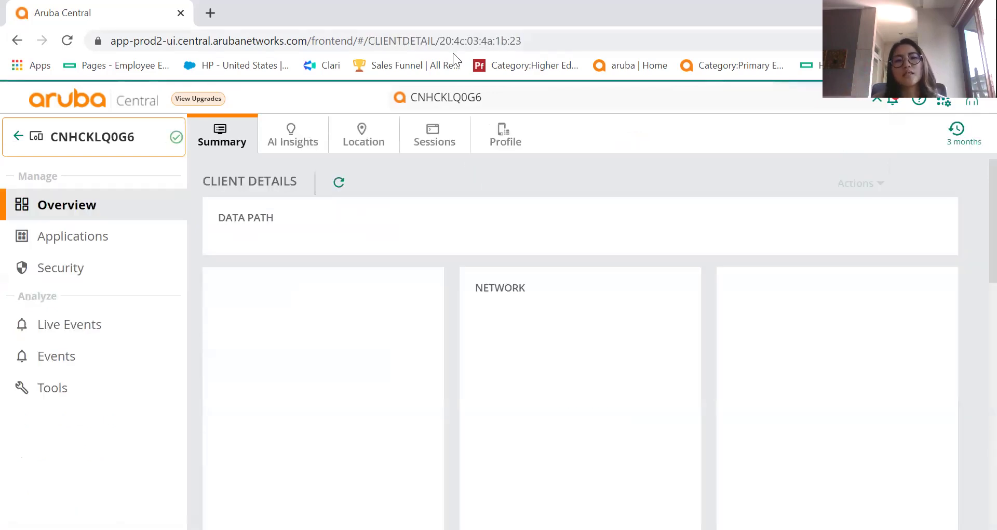
Open the client's AI Insights and scroll through the details.
{"action": "left_click", "coordinate": [298, 132]}
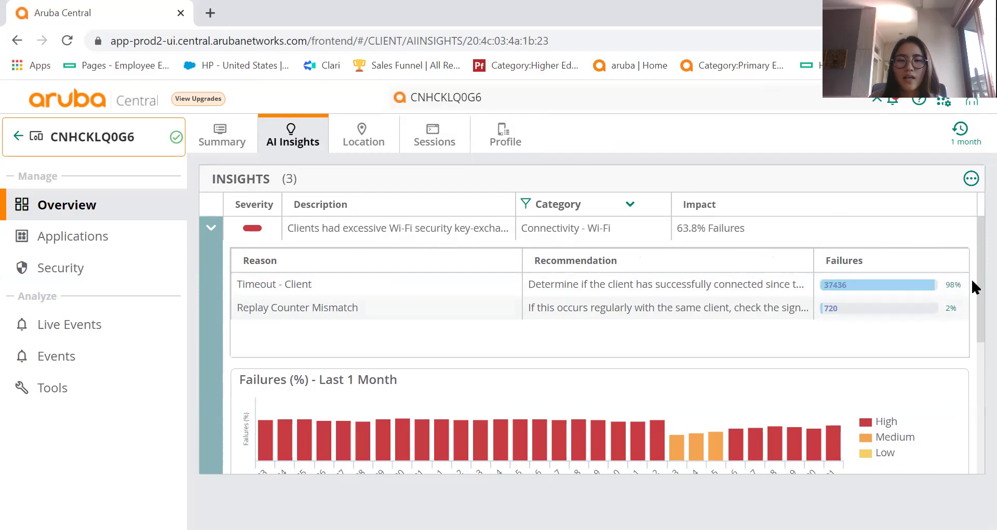
{"action": "scroll", "coordinate": [971, 291], "scroll_direction": "down", "scroll_amount": 3}
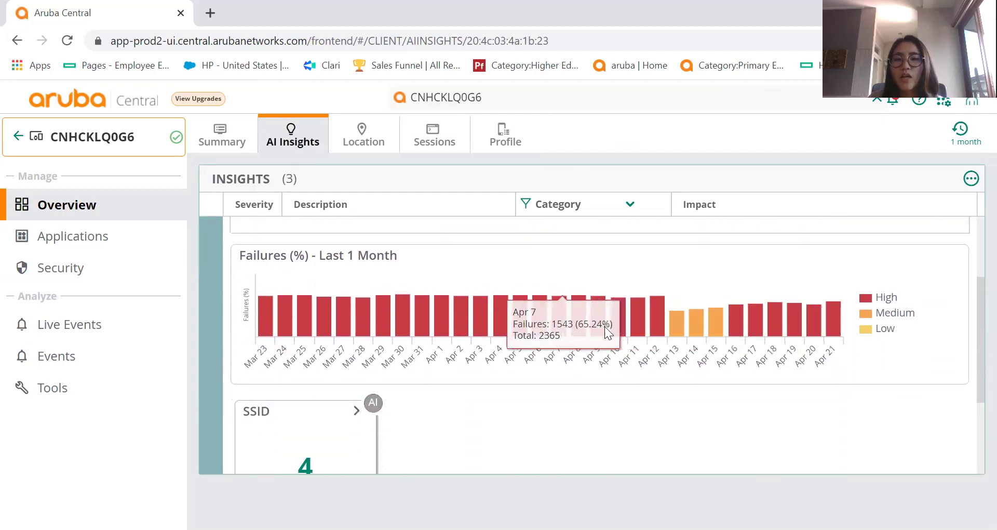
{"action": "scroll", "coordinate": [971, 307], "scroll_direction": "down", "scroll_amount": 3}
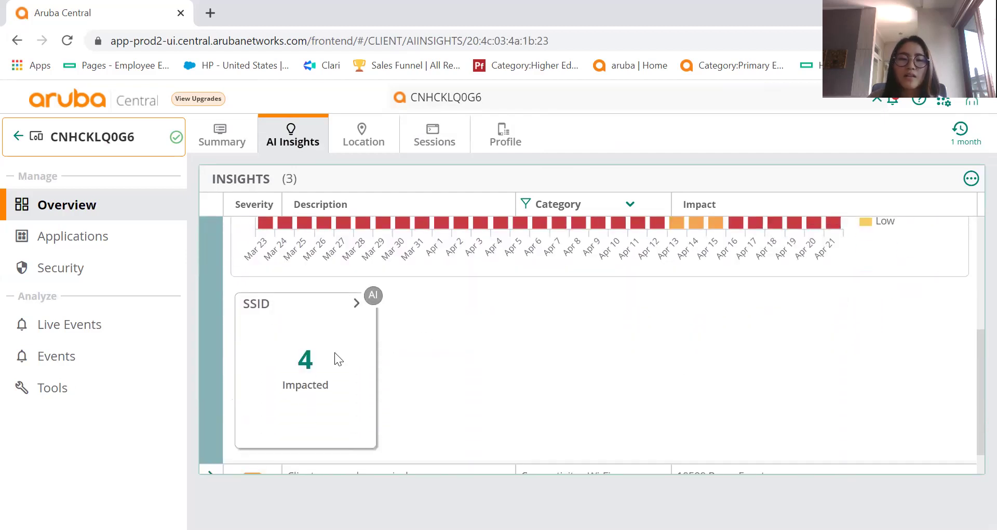
{"action": "scroll", "coordinate": [971, 344], "scroll_direction": "down", "scroll_amount": 1}
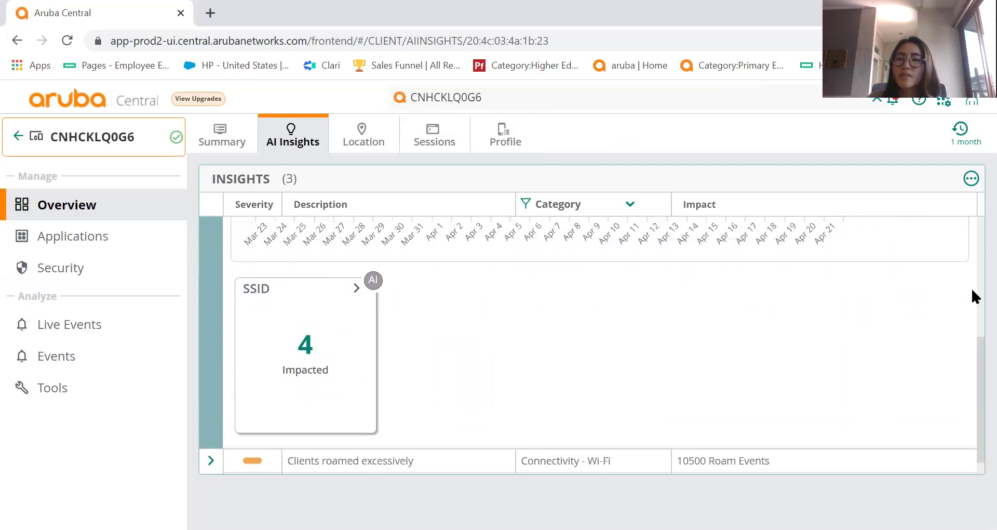
Review the client's Summary details and charts, then bring up its Location view.
{"action": "left_click", "coordinate": [220, 136]}
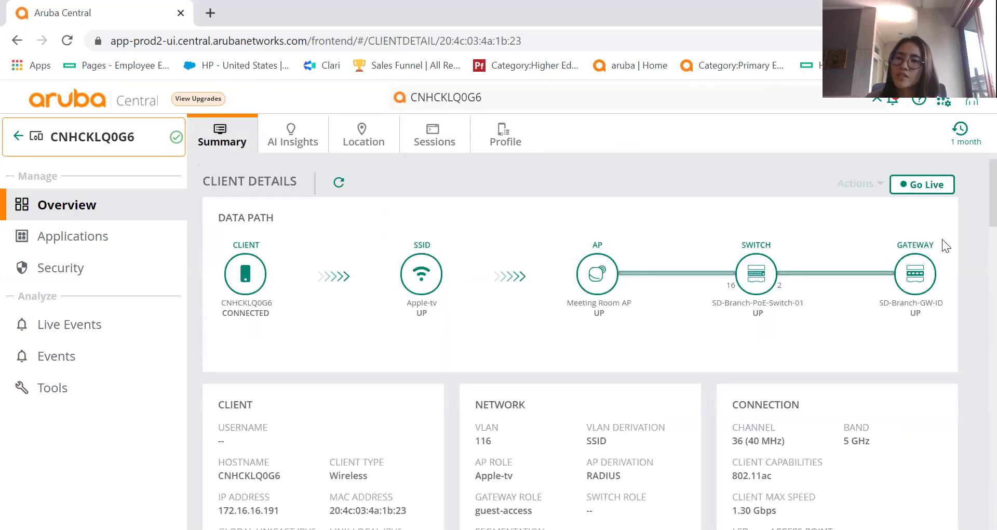
{"action": "scroll", "coordinate": [974, 223], "scroll_direction": "down", "scroll_amount": 4}
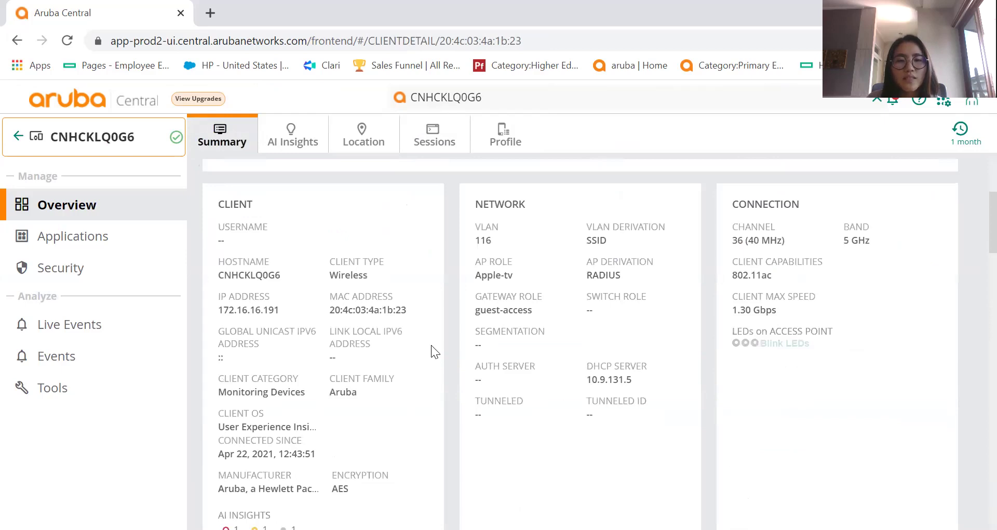
{"action": "scroll", "coordinate": [973, 224], "scroll_direction": "down", "scroll_amount": 1}
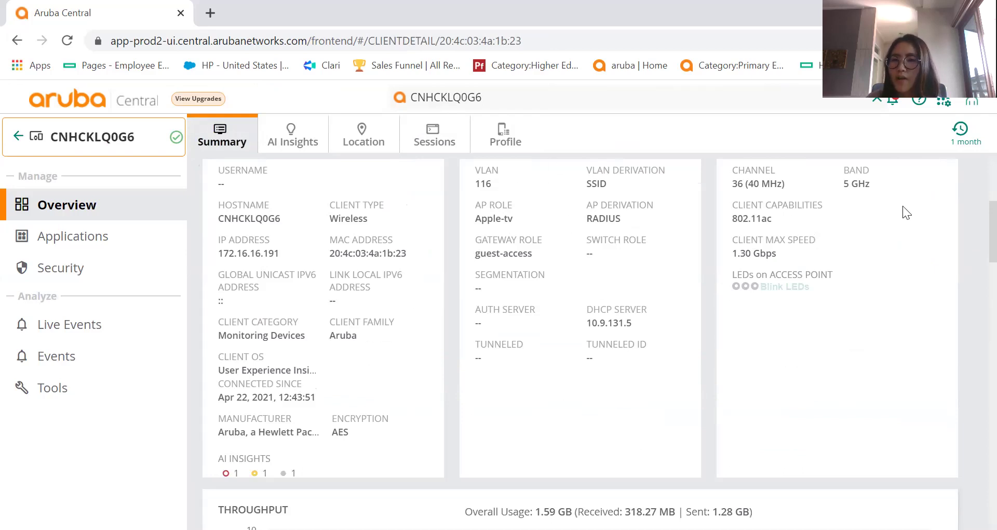
{"action": "scroll", "coordinate": [972, 226], "scroll_direction": "down", "scroll_amount": 8}
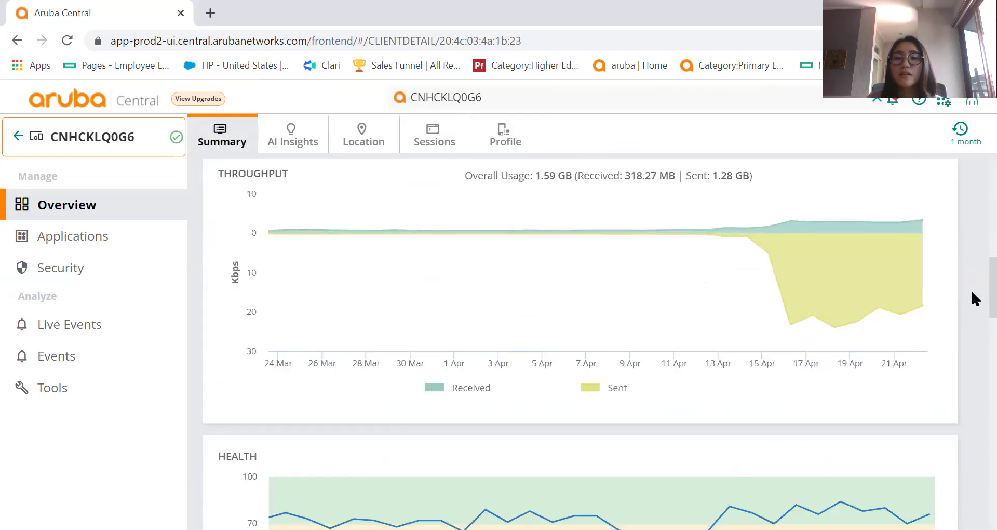
{"action": "scroll", "coordinate": [973, 340], "scroll_direction": "down", "scroll_amount": 11}
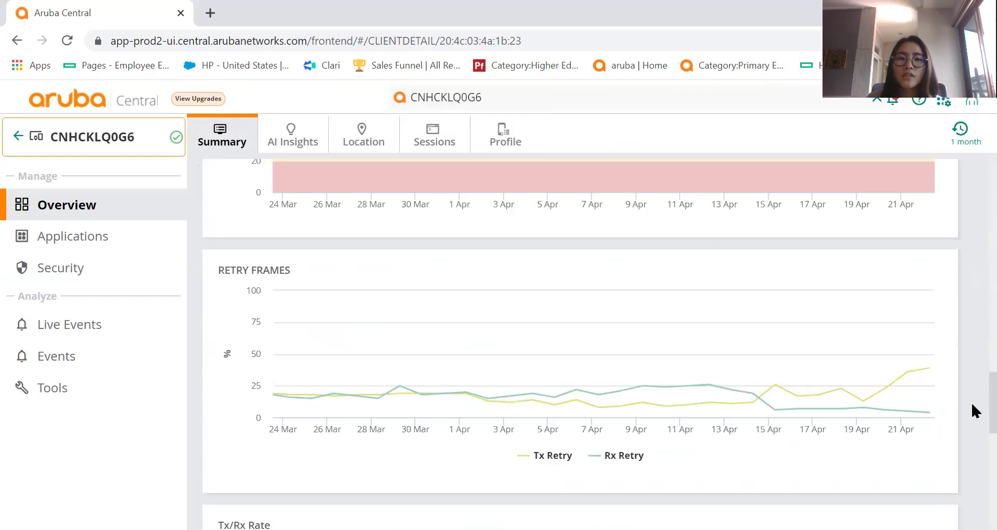
{"action": "scroll", "coordinate": [975, 430], "scroll_direction": "down", "scroll_amount": 7}
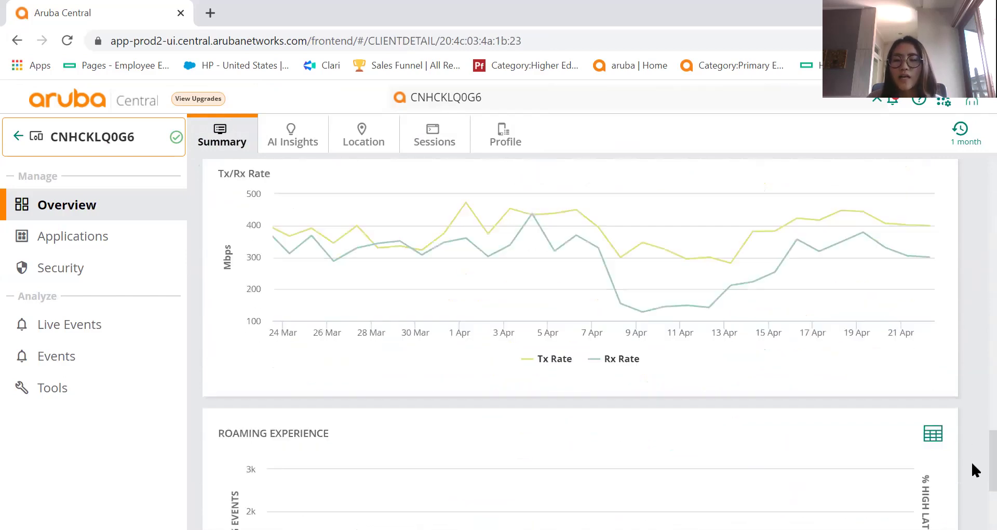
{"action": "scroll", "coordinate": [975, 483], "scroll_direction": "up", "scroll_amount": 20}
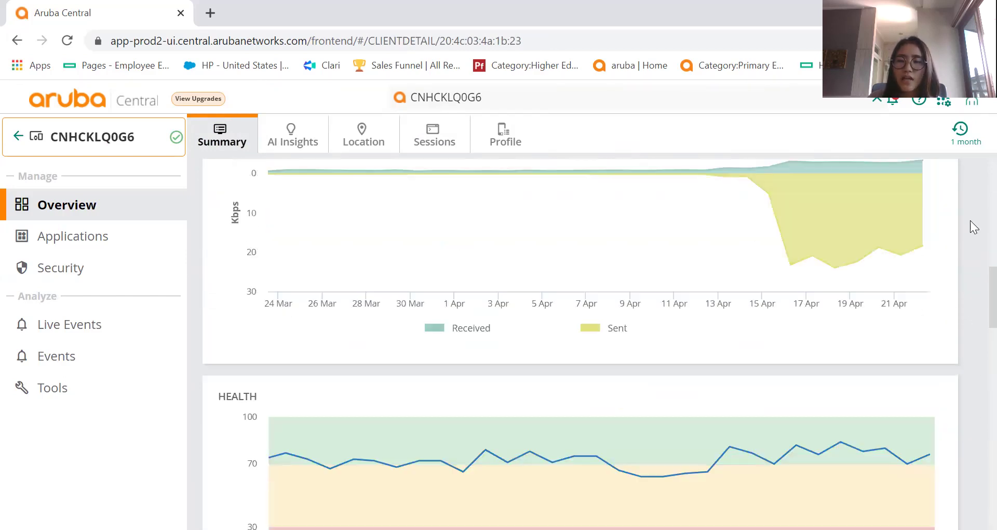
{"action": "left_click", "coordinate": [378, 136]}
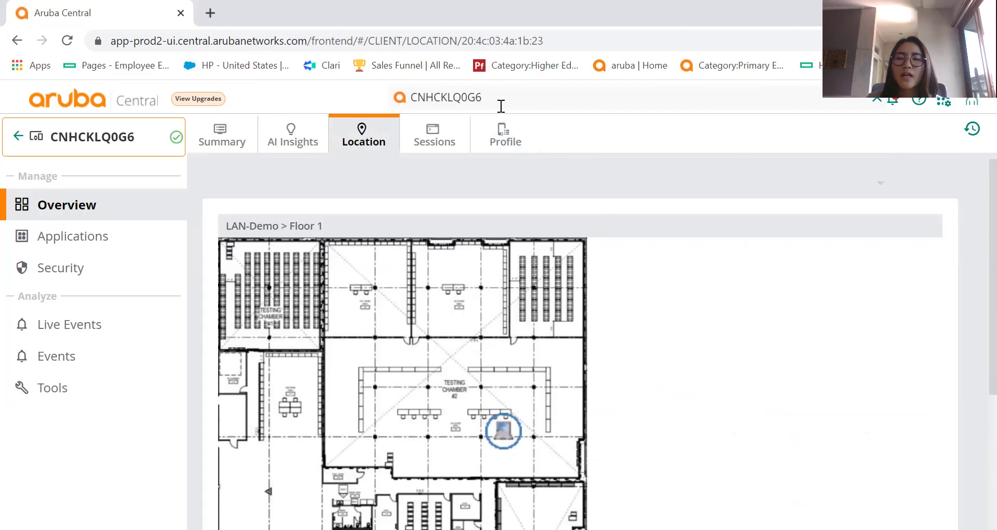
Check the client's spot on the LAN-Demo Floor 1 plan, then switch scope to site SD-Branch-Demo.
{"action": "scroll", "coordinate": [972, 208], "scroll_direction": "down", "scroll_amount": 3}
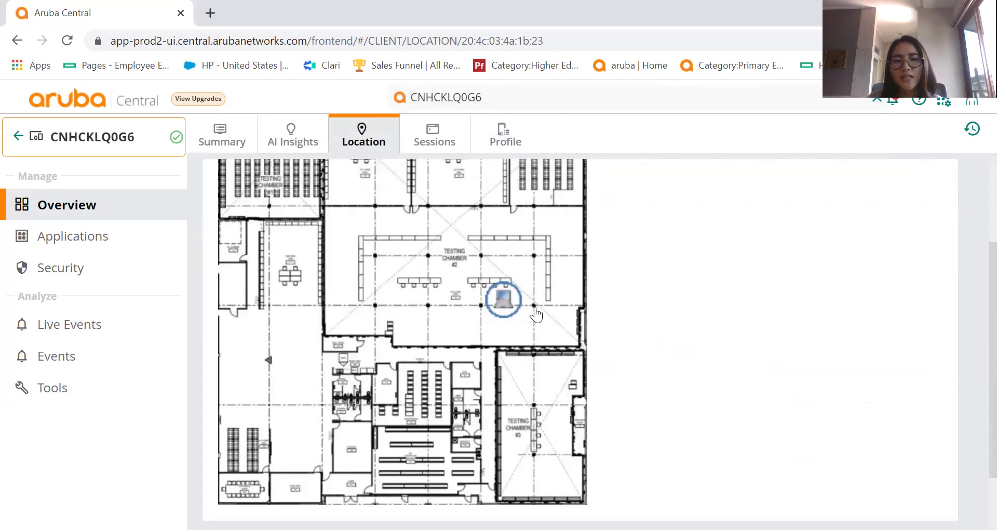
{"action": "scroll", "coordinate": [972, 250], "scroll_direction": "up", "scroll_amount": 2}
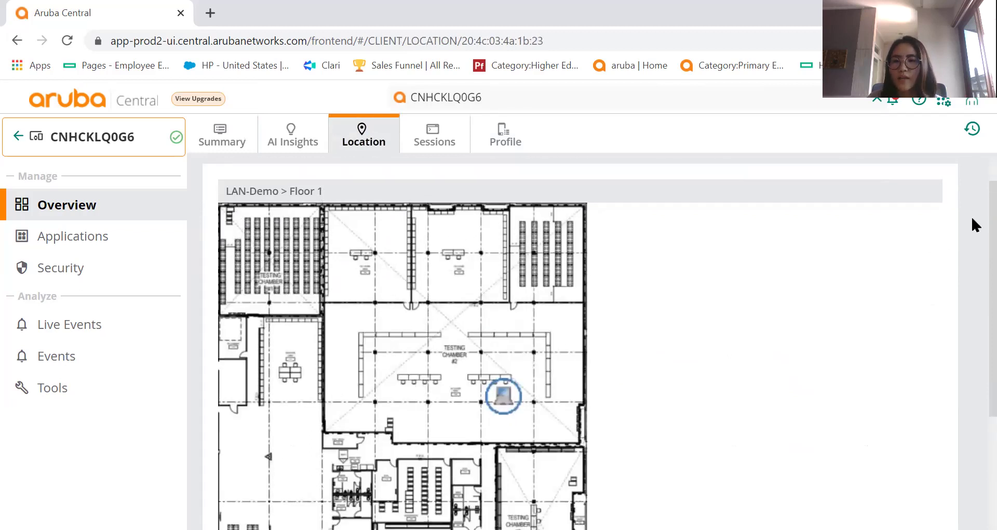
{"action": "scroll", "coordinate": [973, 249], "scroll_direction": "down", "scroll_amount": 1}
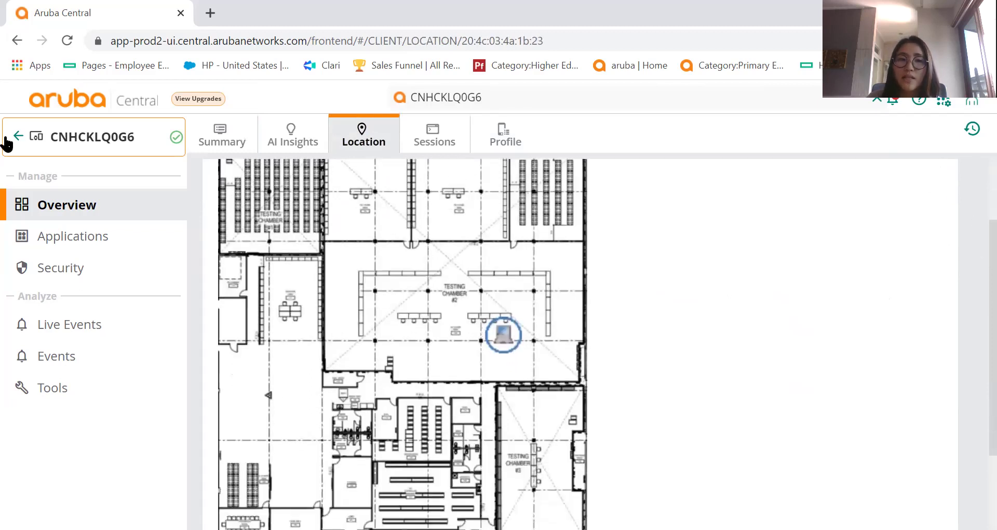
{"action": "left_click", "coordinate": [86, 145]}
{"action": "left_click", "coordinate": [238, 325]}
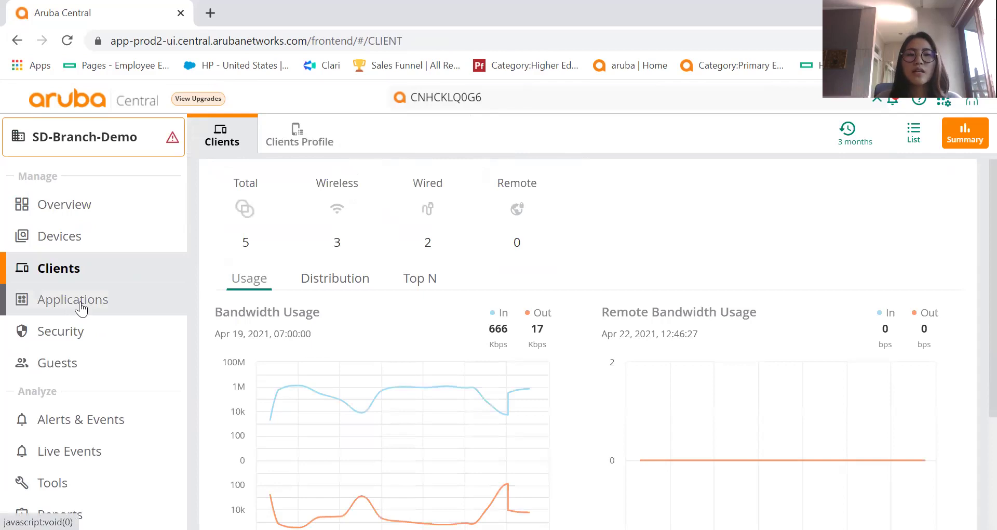
List SD-Branch-Demo's application usage: 579.8 GB total, led by Dropbox at 166.9 GB.
{"action": "left_click", "coordinate": [81, 308]}
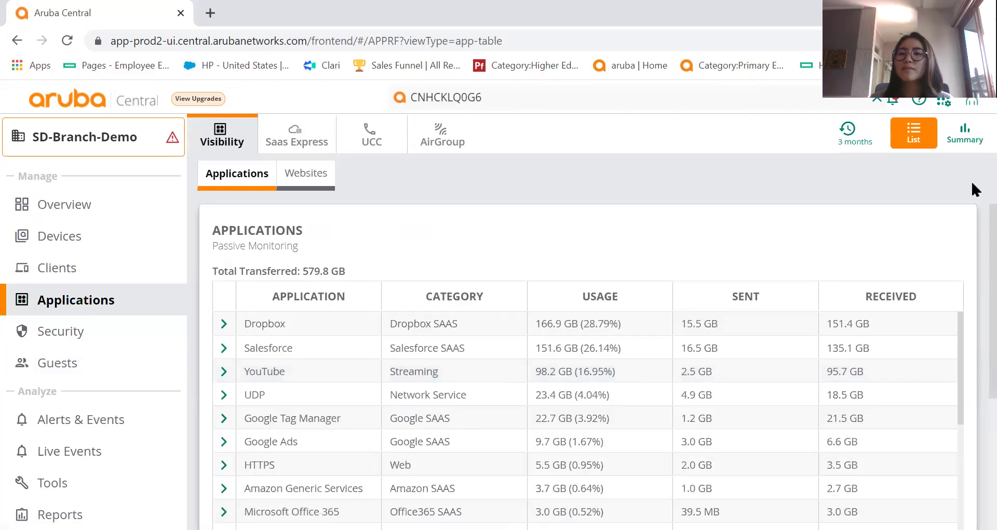
{"action": "scroll", "coordinate": [974, 281], "scroll_direction": "down", "scroll_amount": 1}
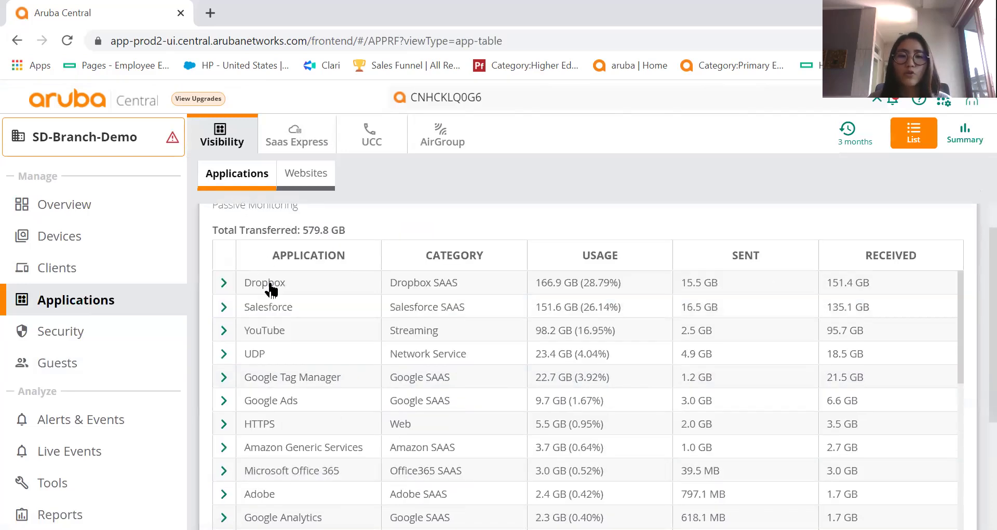
{"action": "scroll", "coordinate": [973, 374], "scroll_direction": "down", "scroll_amount": 2}
{"action": "scroll", "coordinate": [750, 227], "scroll_direction": "up", "scroll_amount": 4}
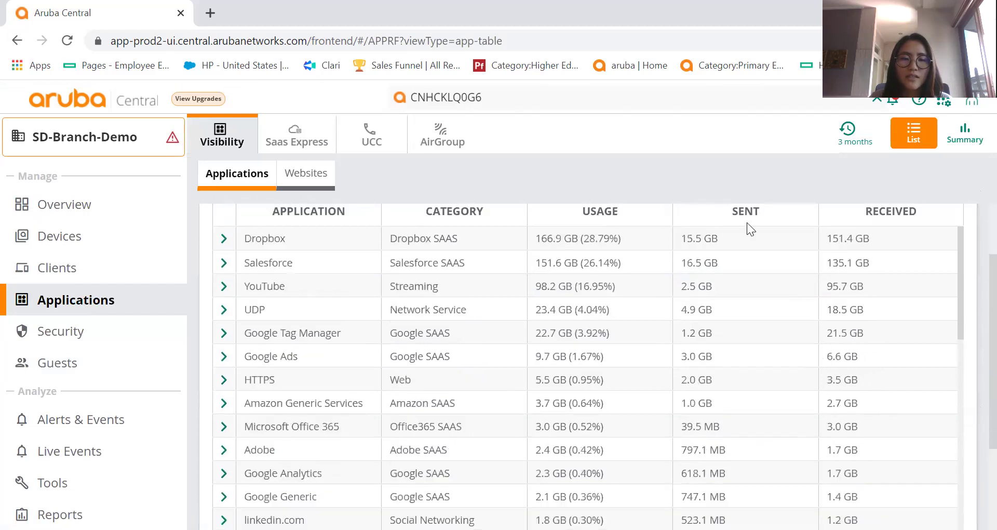
Review the site's website usage by reputation and by category on the Websites tab.
{"action": "left_click", "coordinate": [319, 176]}
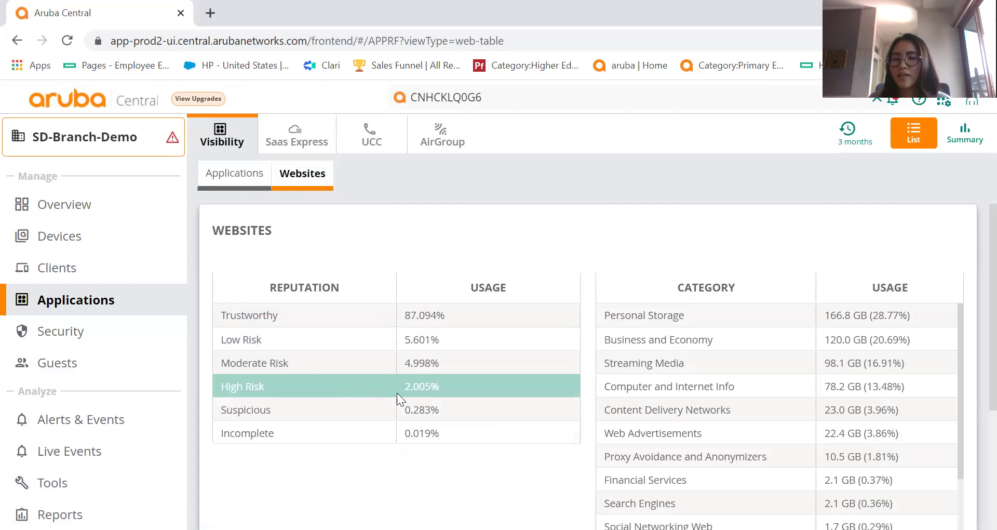
{"action": "scroll", "coordinate": [972, 289], "scroll_direction": "down", "scroll_amount": 1}
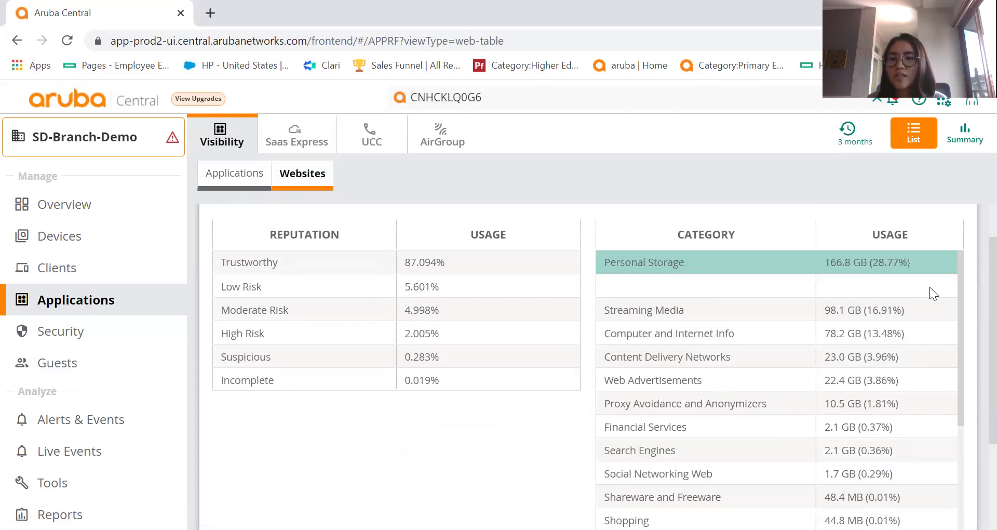
{"action": "scroll", "coordinate": [959, 311], "scroll_direction": "down", "scroll_amount": 1}
{"action": "left_click_drag", "start_coordinate": [961, 323], "coordinate": [970, 265]}
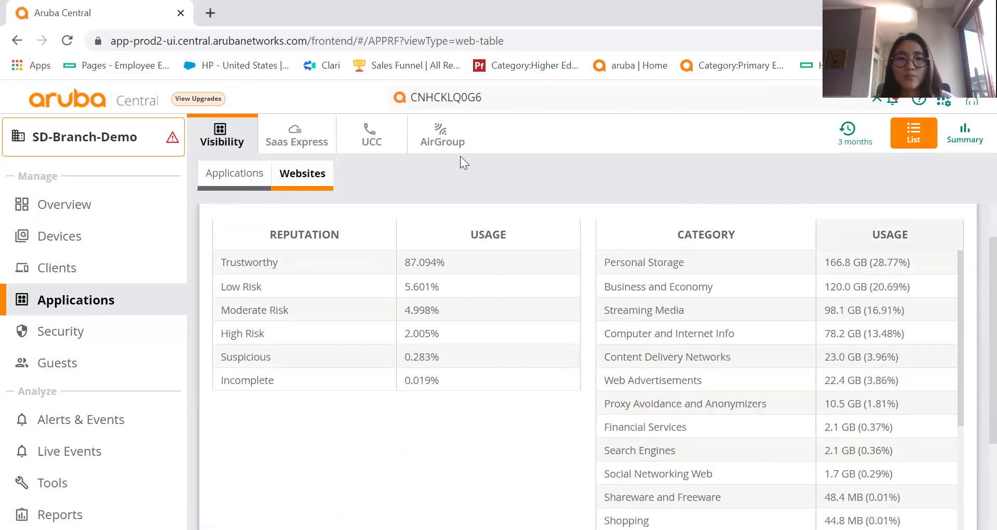
{"action": "left_click", "coordinate": [319, 142]}
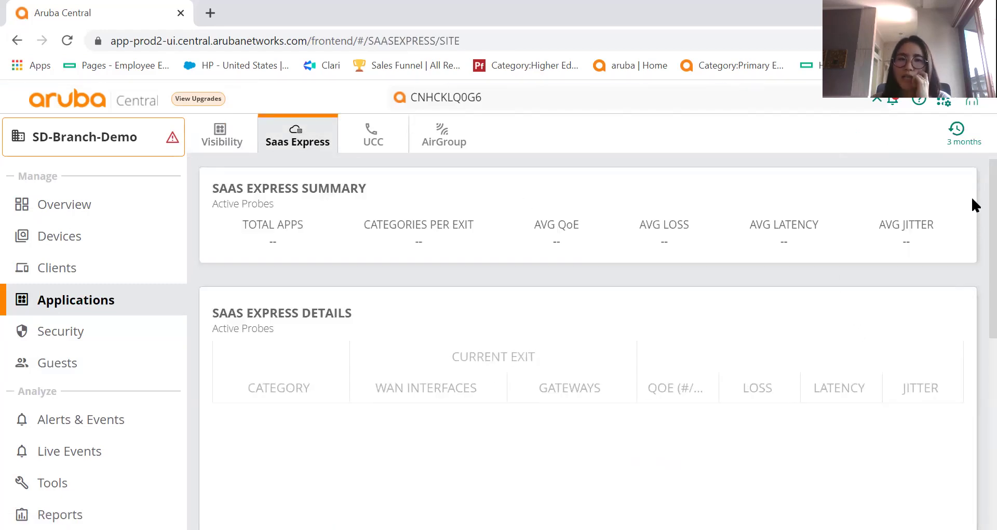
Scroll to the SaaS Express Details table of per-application QoE, loss, latency and jitter.
{"action": "scroll", "coordinate": [972, 203], "scroll_direction": "down", "scroll_amount": 3}
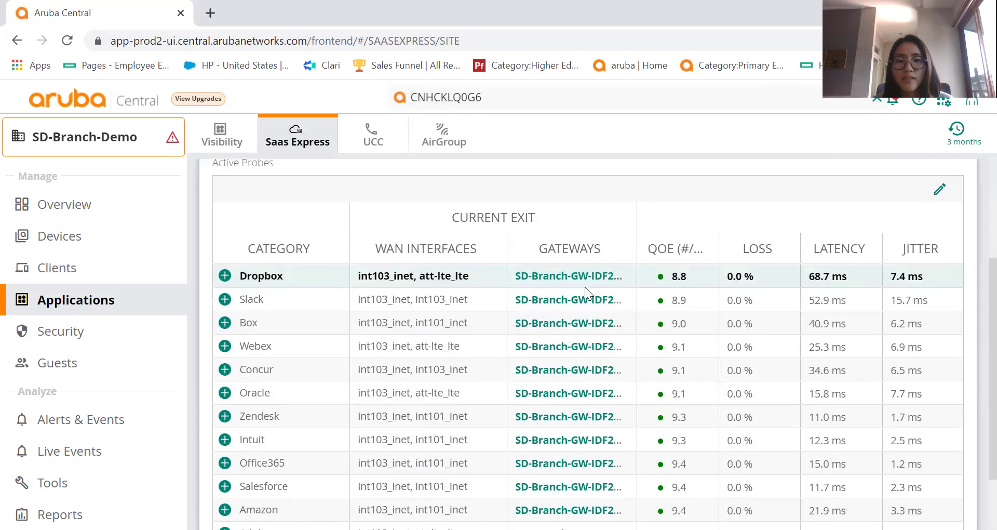
{"action": "scroll", "coordinate": [971, 285], "scroll_direction": "down", "scroll_amount": 1}
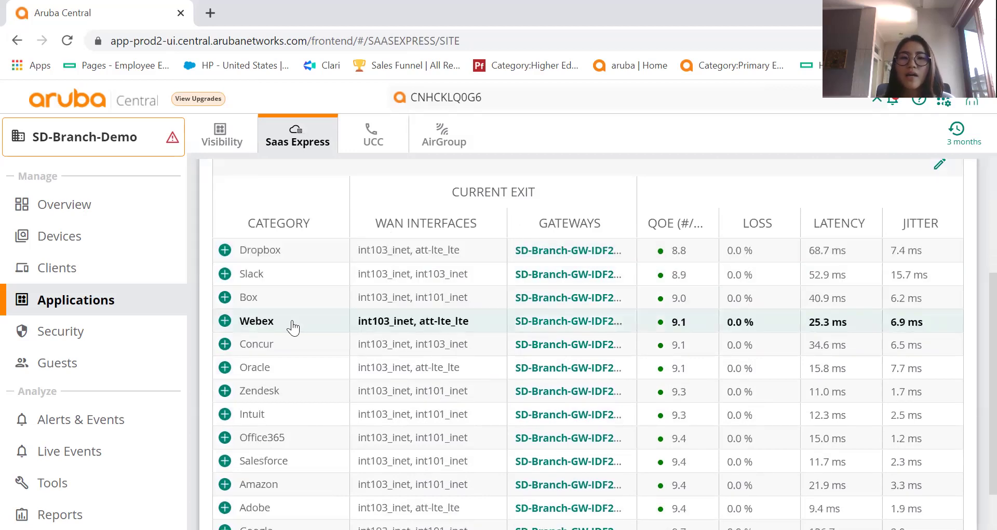
{"action": "left_click", "coordinate": [87, 337]}
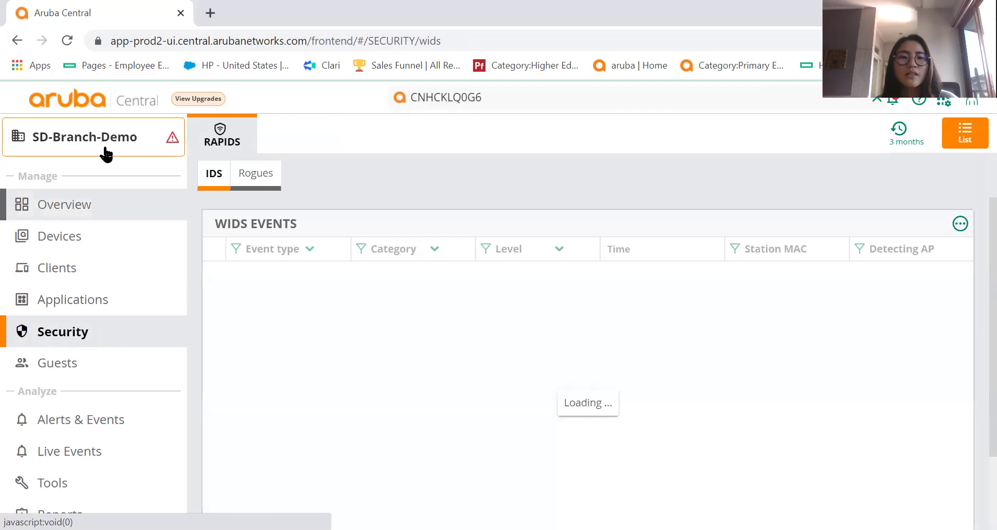
Switch the scope to Global and reopen Security to list the Critical WIDS events.
{"action": "left_click", "coordinate": [95, 152]}
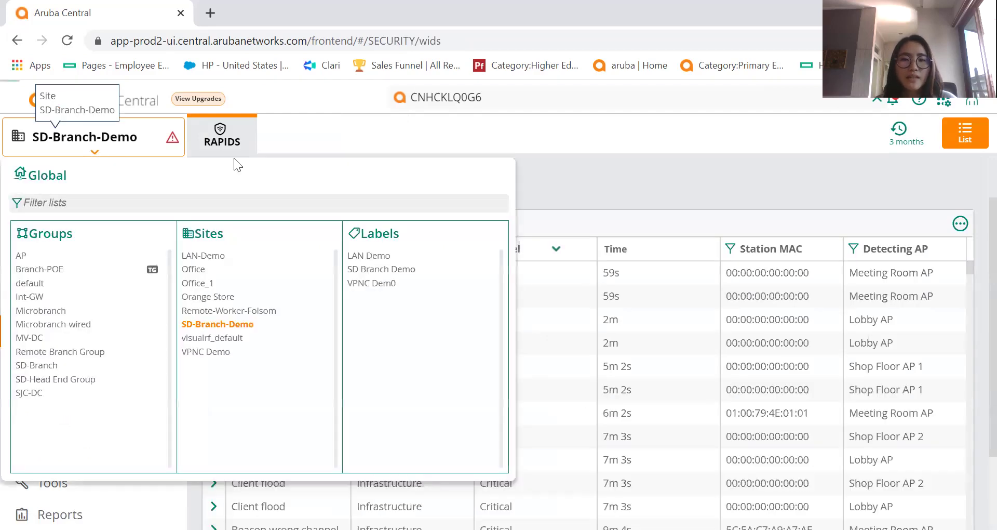
{"action": "left_click", "coordinate": [115, 153]}
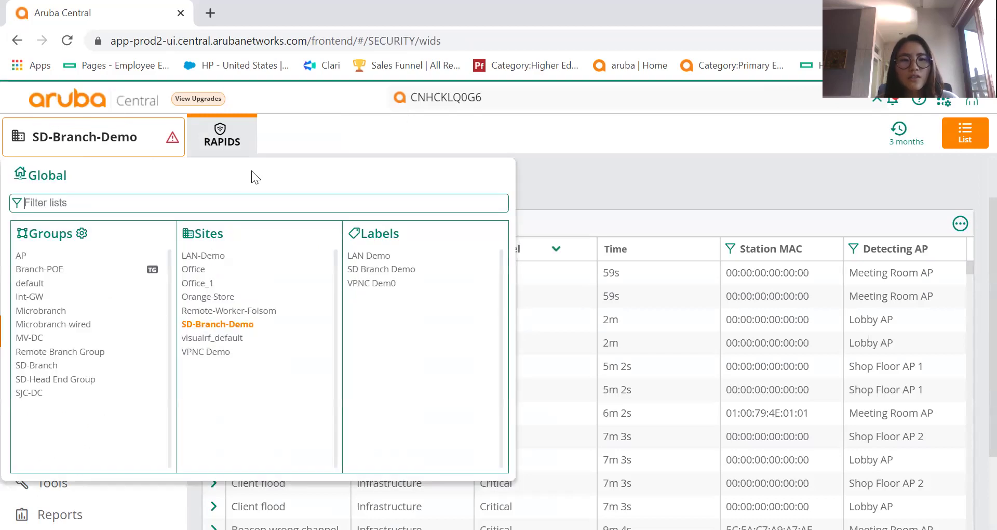
{"action": "left_click", "coordinate": [91, 106]}
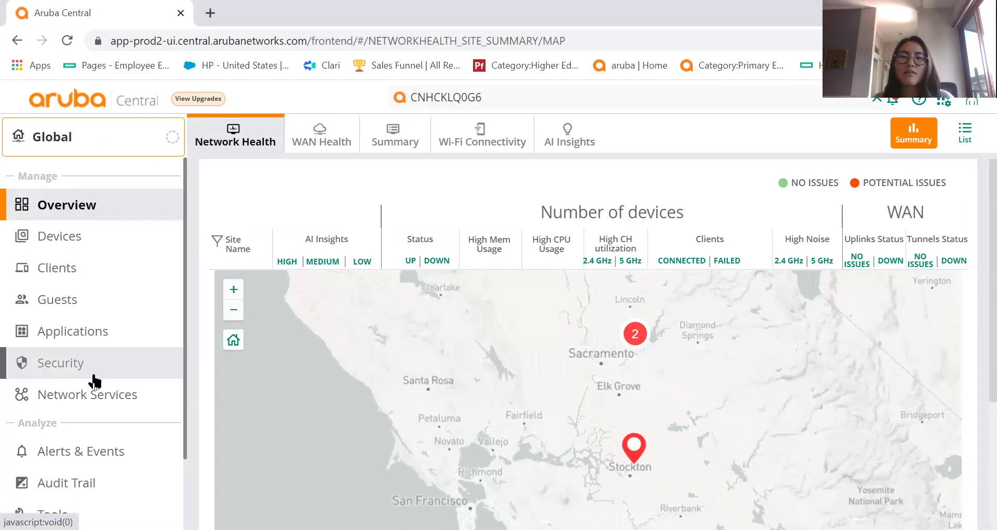
{"action": "left_click", "coordinate": [91, 377]}
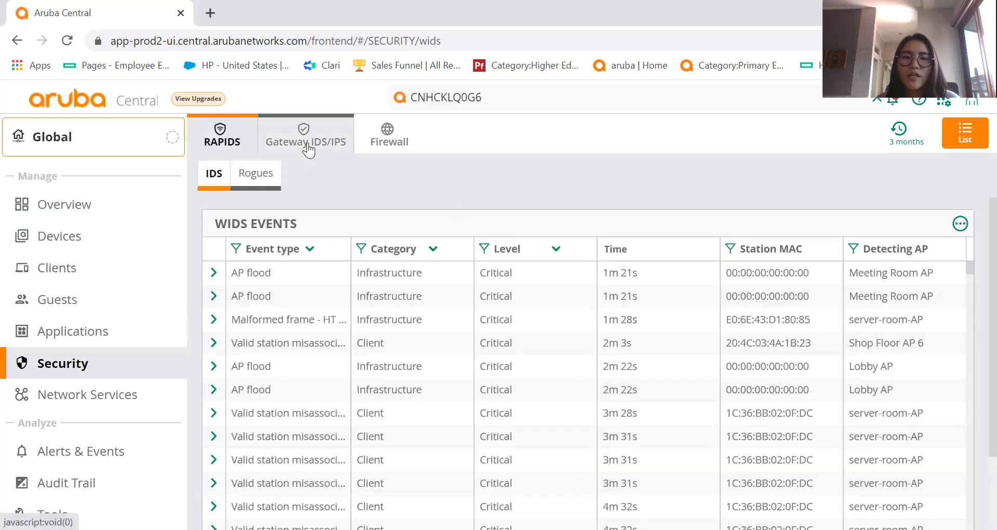
Open the Gateway IDS/IPS dashboard and inspect the Threat Map bubbles.
{"action": "left_click", "coordinate": [307, 144]}
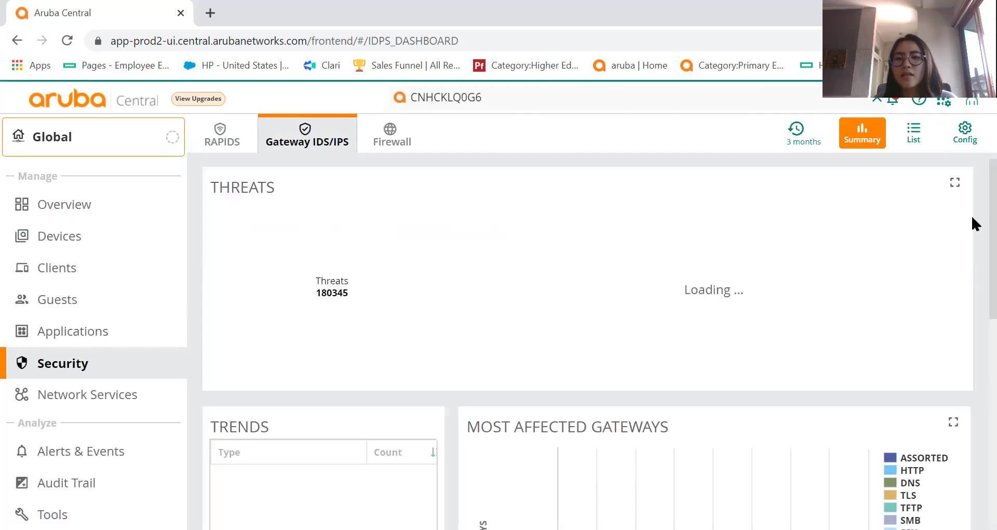
{"action": "scroll", "coordinate": [972, 203], "scroll_direction": "down", "scroll_amount": 1}
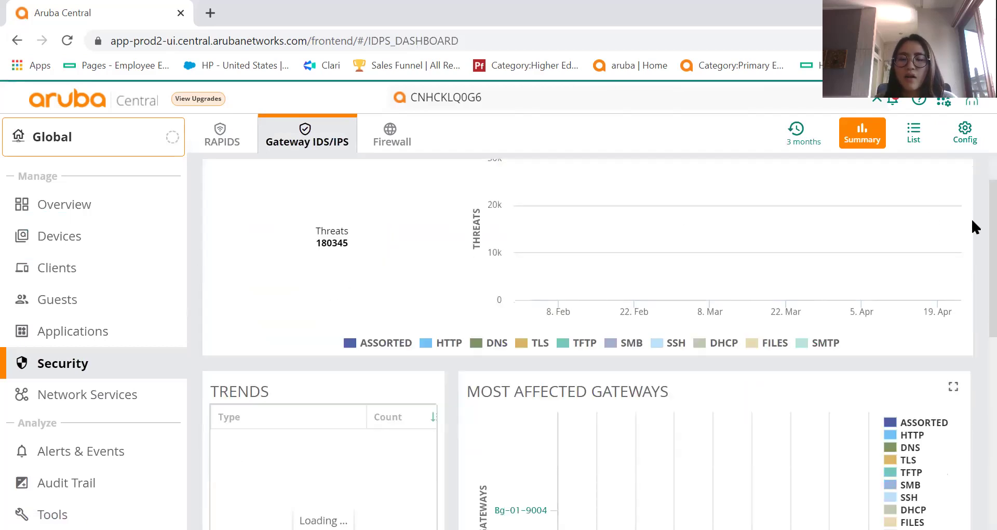
{"action": "scroll", "coordinate": [972, 200], "scroll_direction": "up", "scroll_amount": 1}
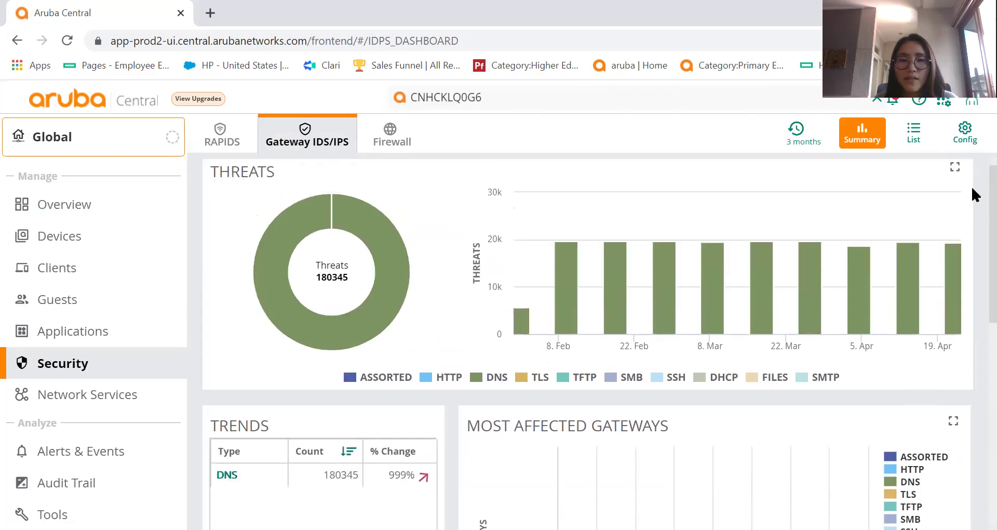
{"action": "scroll", "coordinate": [971, 270], "scroll_direction": "down", "scroll_amount": 10}
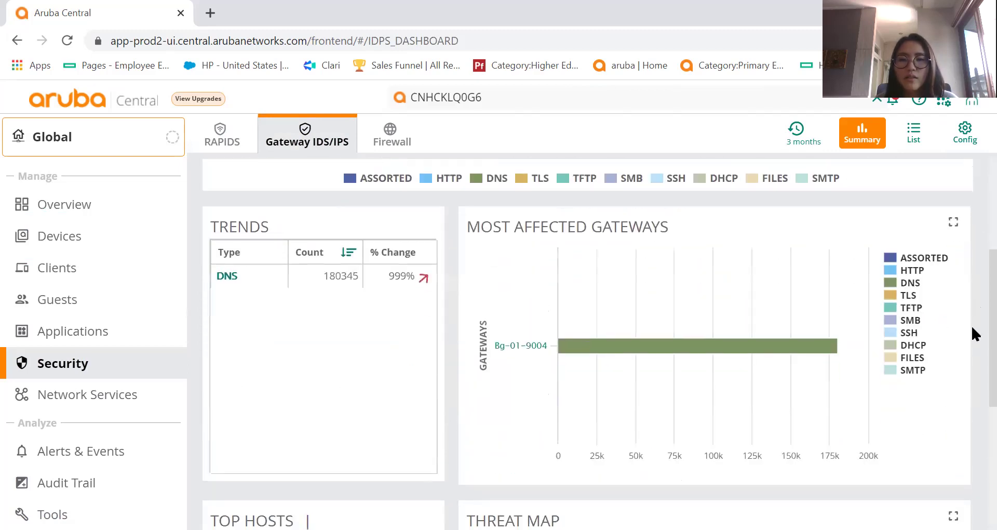
{"action": "mouse_move", "coordinate": [584, 347]}
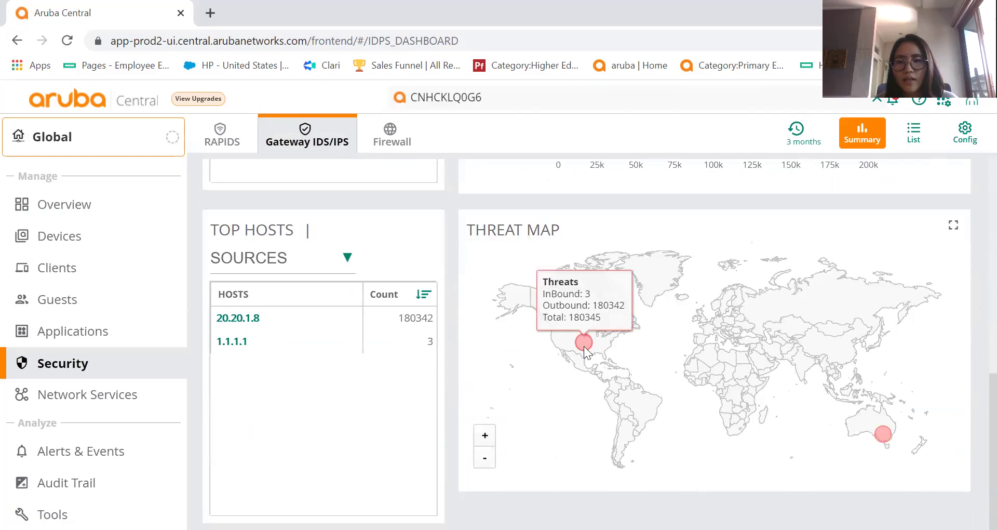
{"action": "mouse_move", "coordinate": [881, 433]}
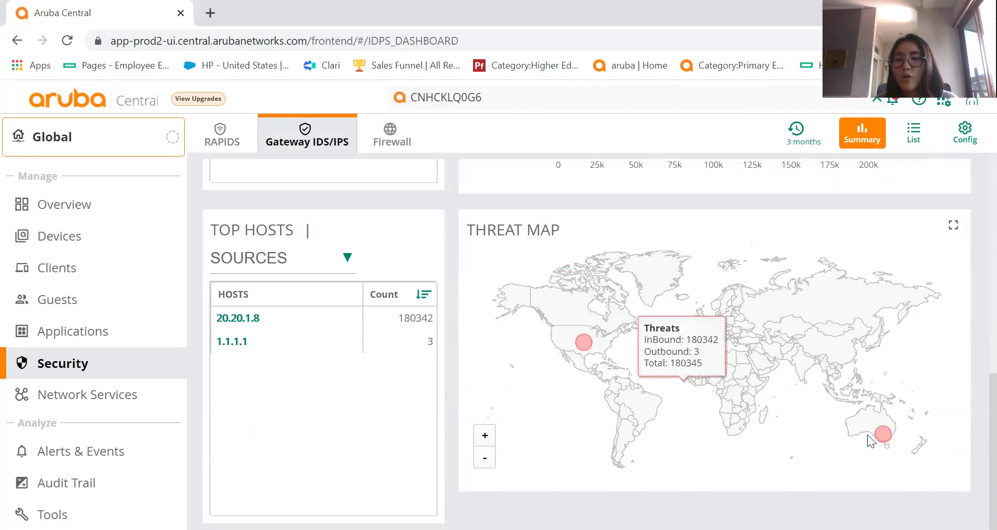
{"action": "scroll", "coordinate": [971, 410], "scroll_direction": "up", "scroll_amount": 10}
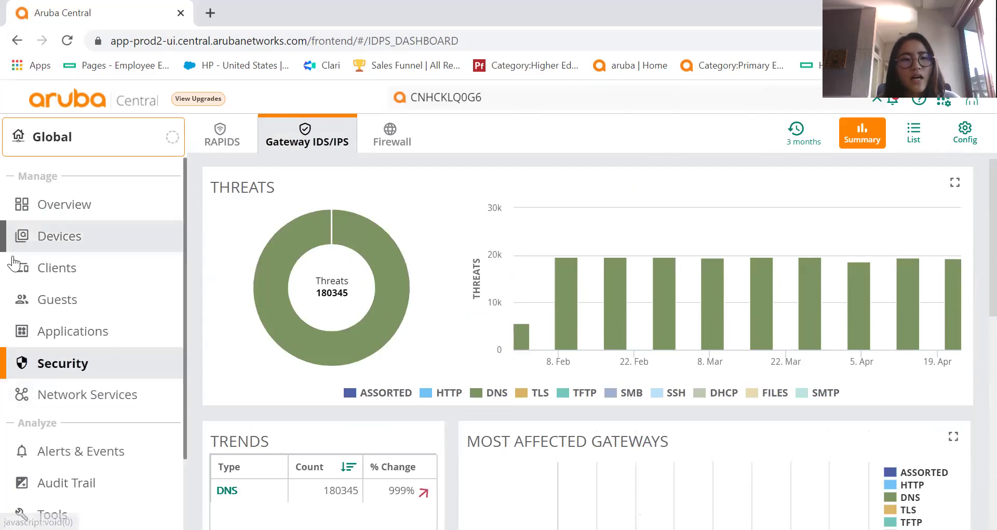
Finish reviewing the dashboard and show the Global Alerts & Events list of 17720 open alerts.
{"action": "scroll", "coordinate": [974, 322], "scroll_direction": "down", "scroll_amount": 3}
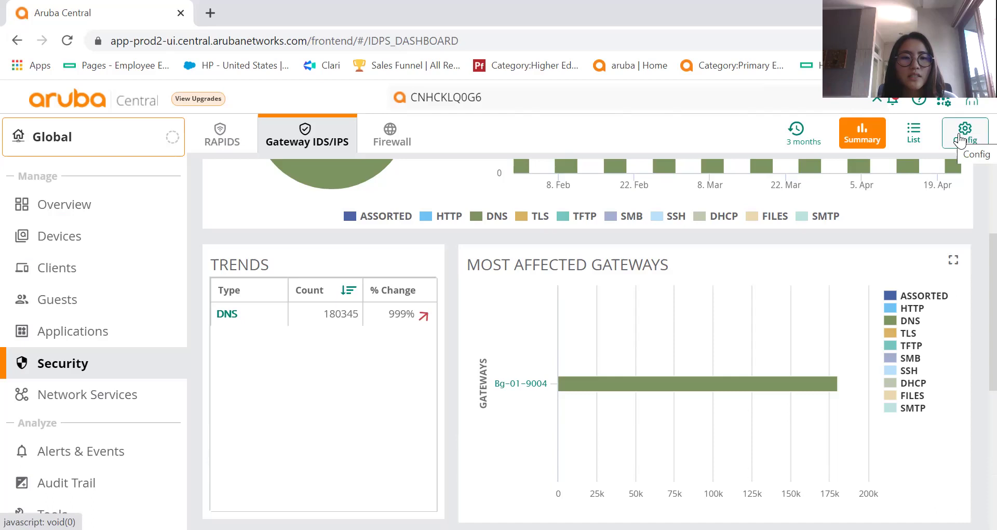
{"action": "scroll", "coordinate": [134, 368], "scroll_direction": "down", "scroll_amount": 2}
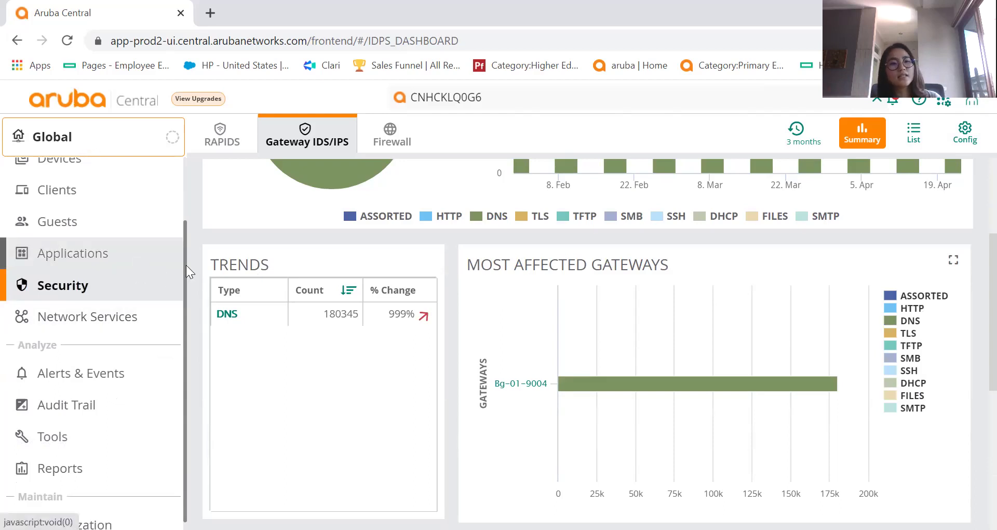
{"action": "scroll", "coordinate": [187, 234], "scroll_direction": "up", "scroll_amount": 2}
{"action": "scroll", "coordinate": [193, 208], "scroll_direction": "down", "scroll_amount": 3}
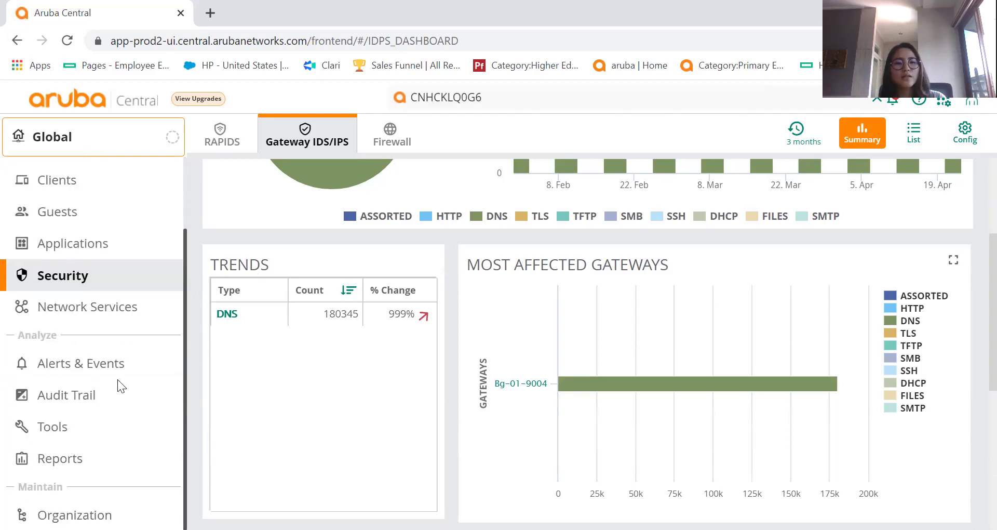
{"action": "left_click", "coordinate": [62, 365]}
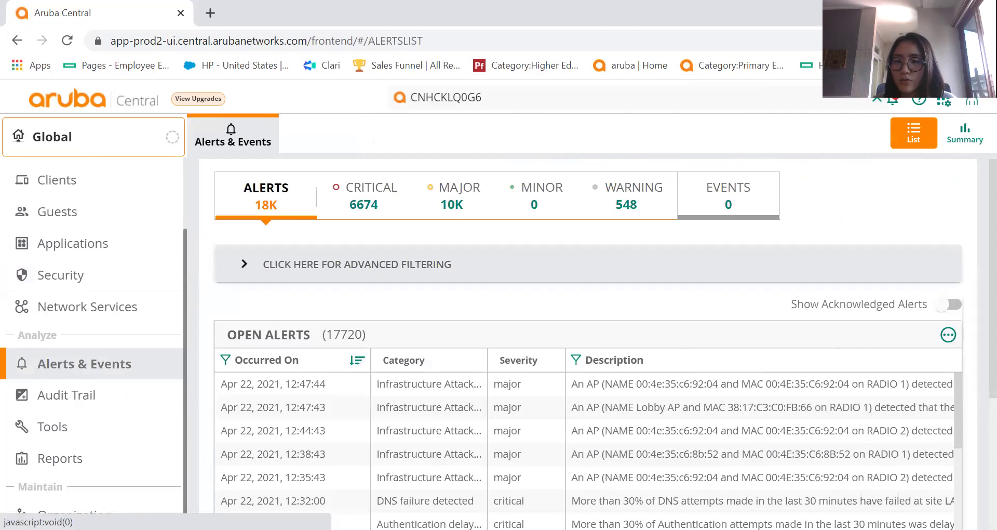
{"action": "left_click", "coordinate": [891, 101]}
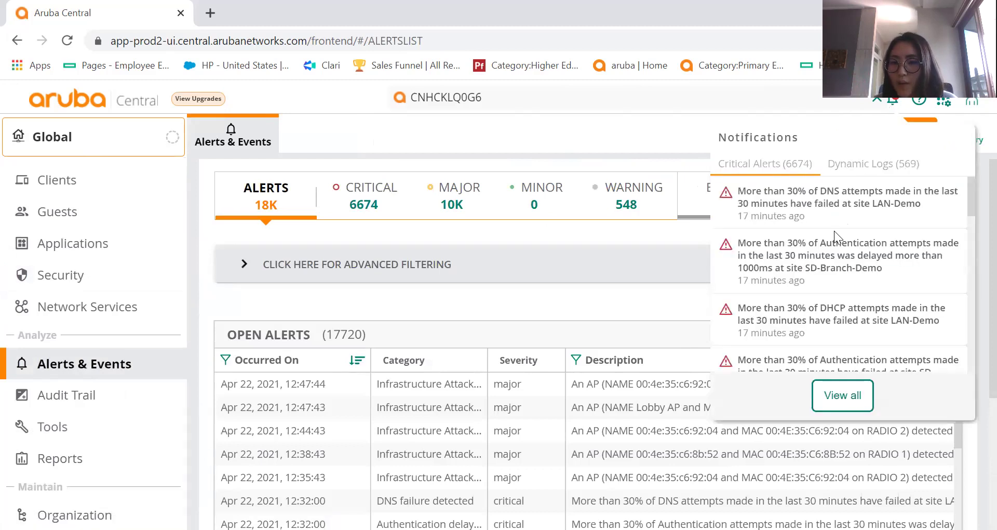
{"action": "left_click", "coordinate": [856, 166]}
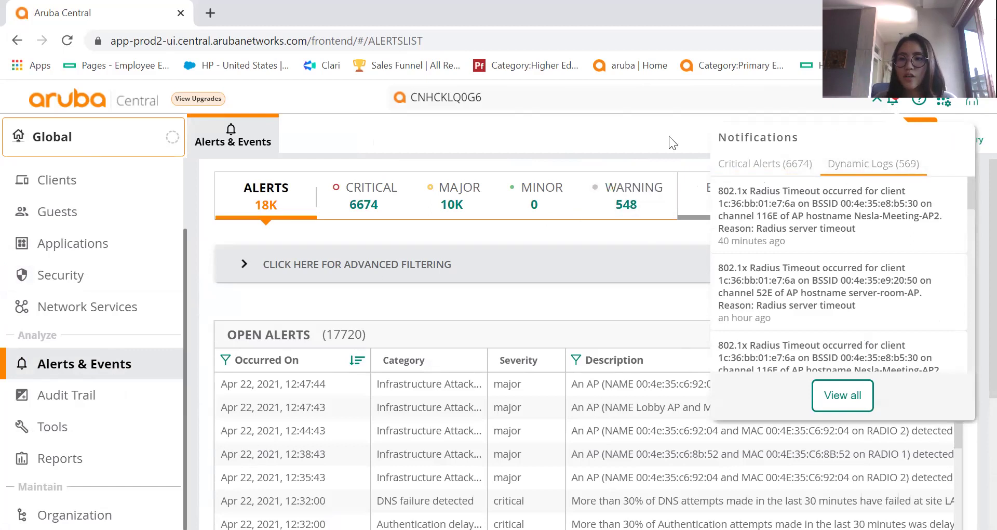
{"action": "left_click", "coordinate": [388, 314]}
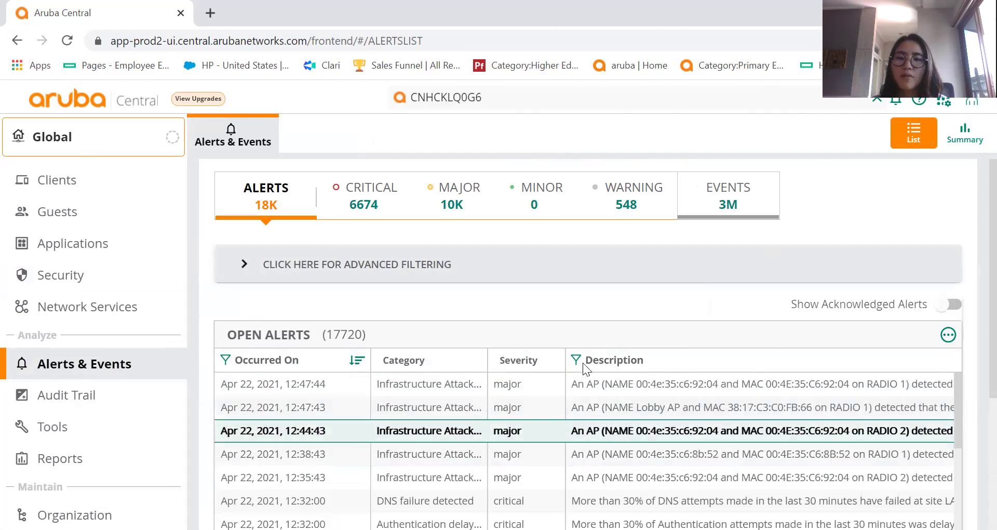
{"action": "scroll", "coordinate": [613, 348], "scroll_direction": "down", "scroll_amount": 1}
{"action": "scroll", "coordinate": [619, 345], "scroll_direction": "down", "scroll_amount": 3}
{"action": "scroll", "coordinate": [484, 305], "scroll_direction": "down", "scroll_amount": 2}
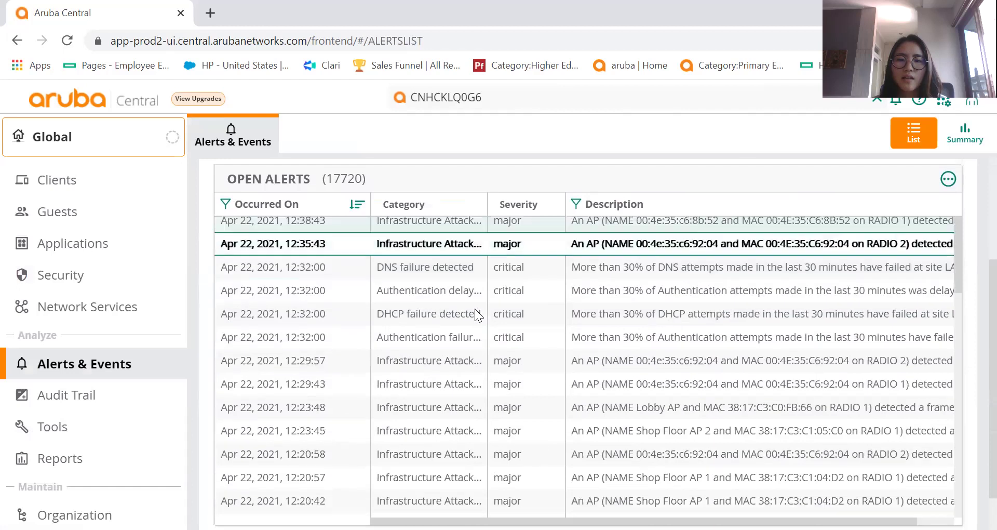
{"action": "scroll", "coordinate": [509, 296], "scroll_direction": "up", "scroll_amount": 2}
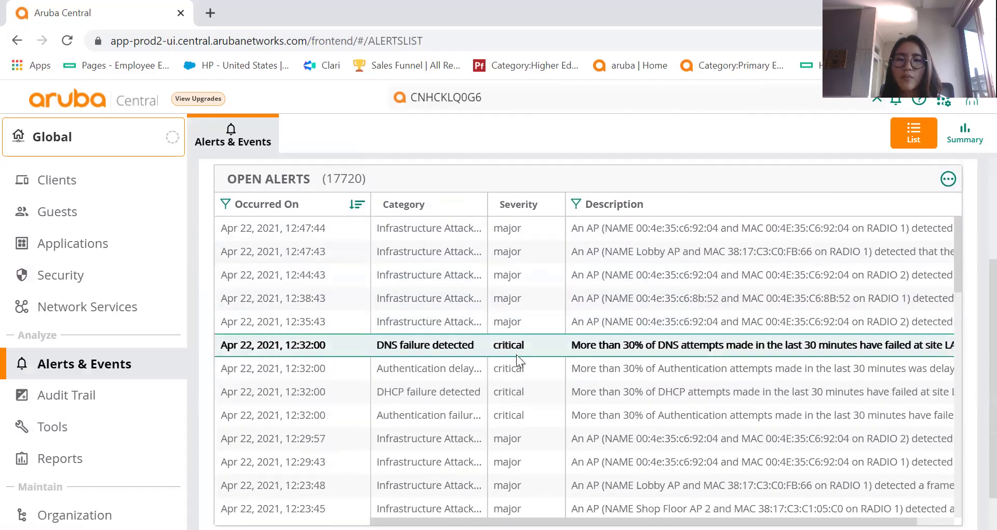
{"action": "scroll", "coordinate": [517, 367], "scroll_direction": "down", "scroll_amount": 5}
{"action": "scroll", "coordinate": [406, 373], "scroll_direction": "up", "scroll_amount": 8}
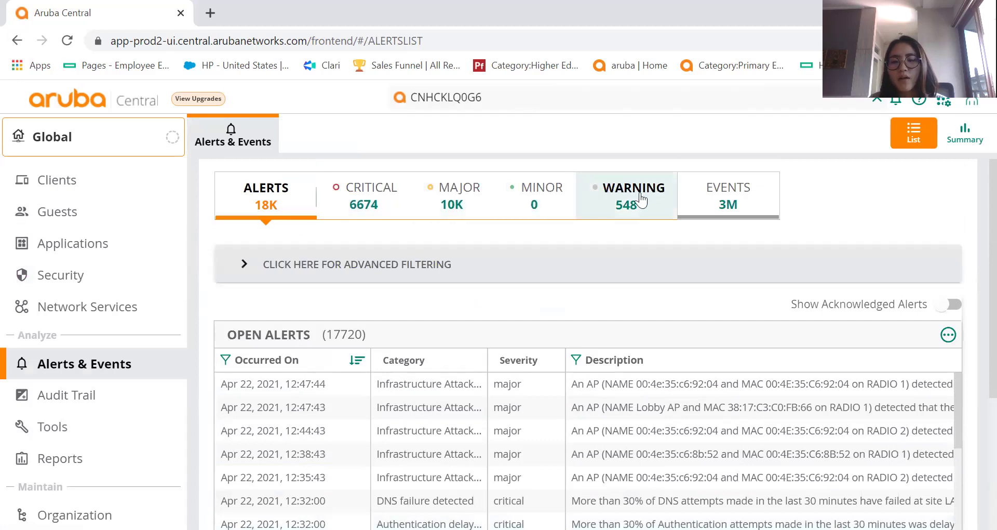
Filter the open alerts to the 692 critical 'DHCP failure detected' alerts and review them.
{"action": "left_click", "coordinate": [282, 258]}
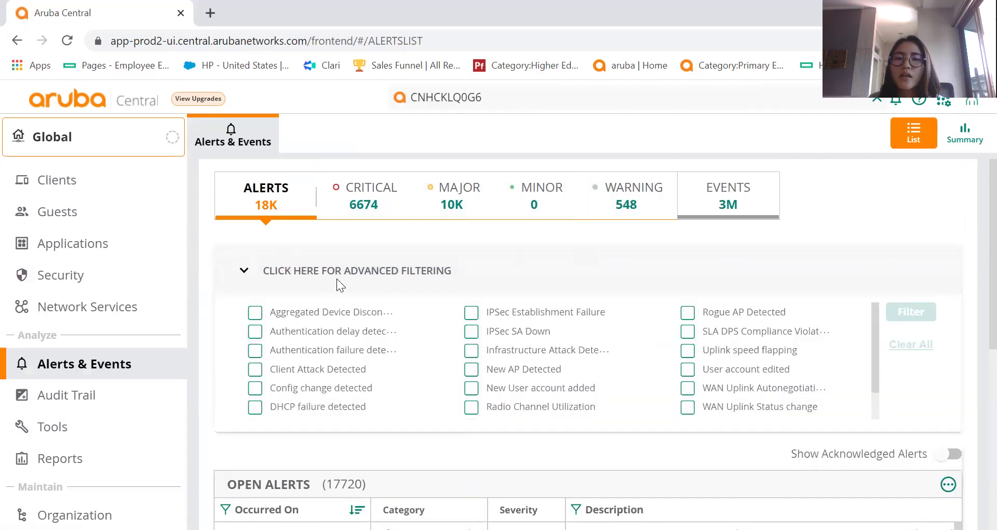
{"action": "left_click", "coordinate": [255, 407]}
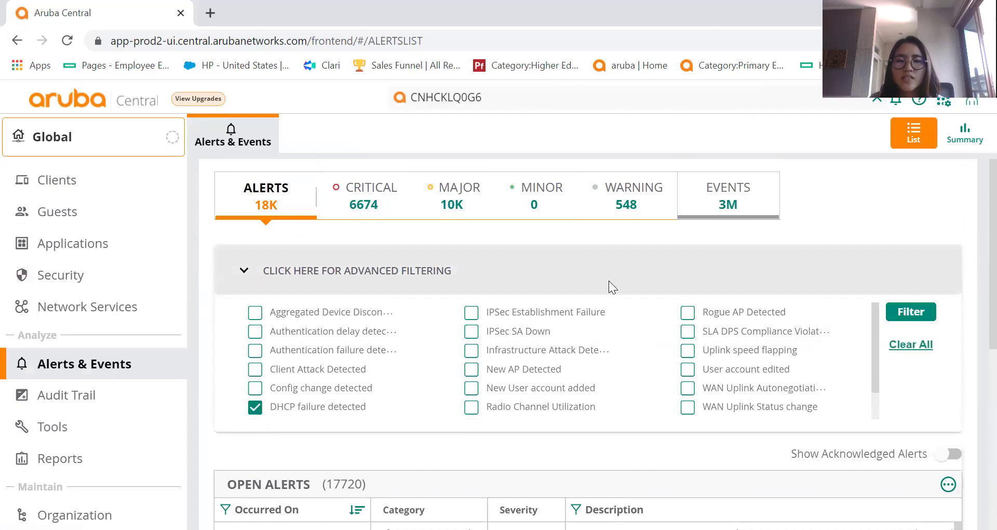
{"action": "left_click", "coordinate": [913, 312]}
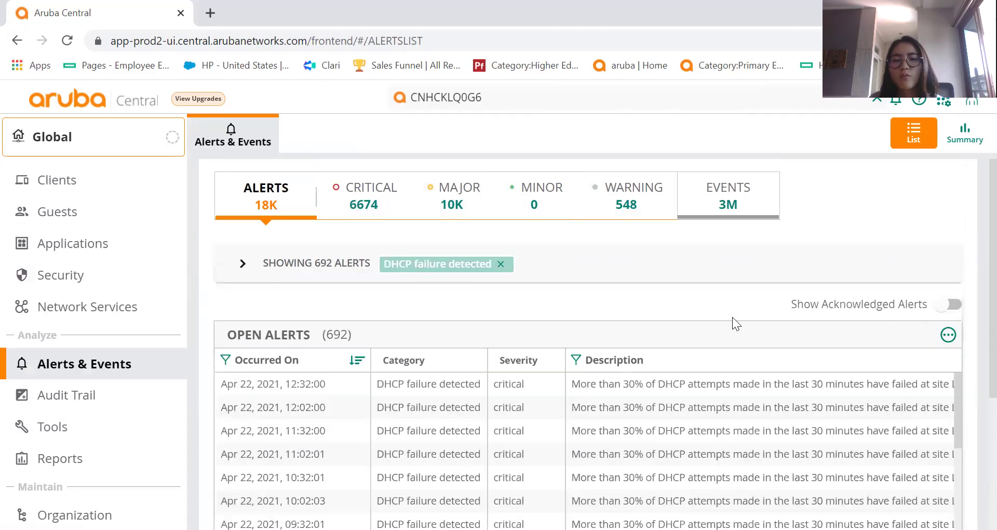
{"action": "scroll", "coordinate": [971, 242], "scroll_direction": "down", "scroll_amount": 1}
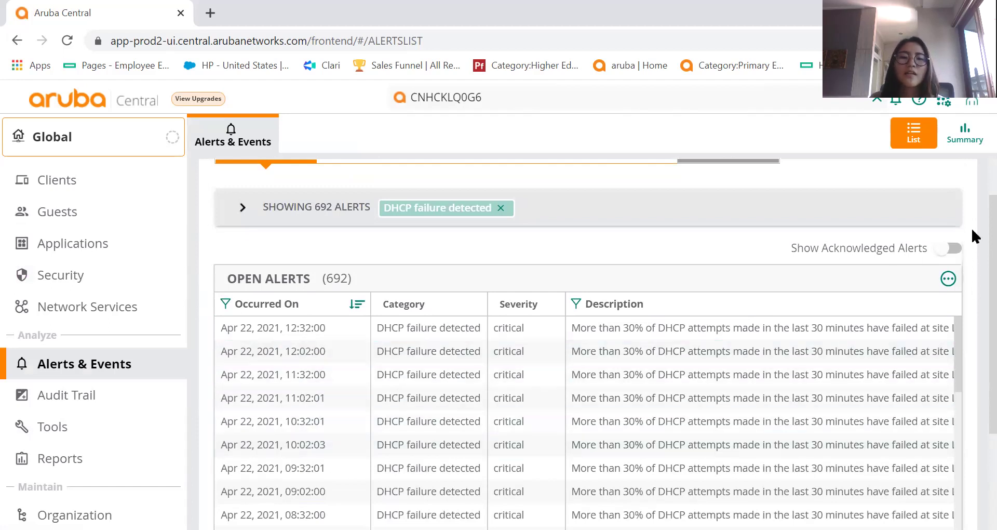
{"action": "scroll", "coordinate": [972, 259], "scroll_direction": "down", "scroll_amount": 1}
{"action": "scroll", "coordinate": [972, 259], "scroll_direction": "up", "scroll_amount": 2}
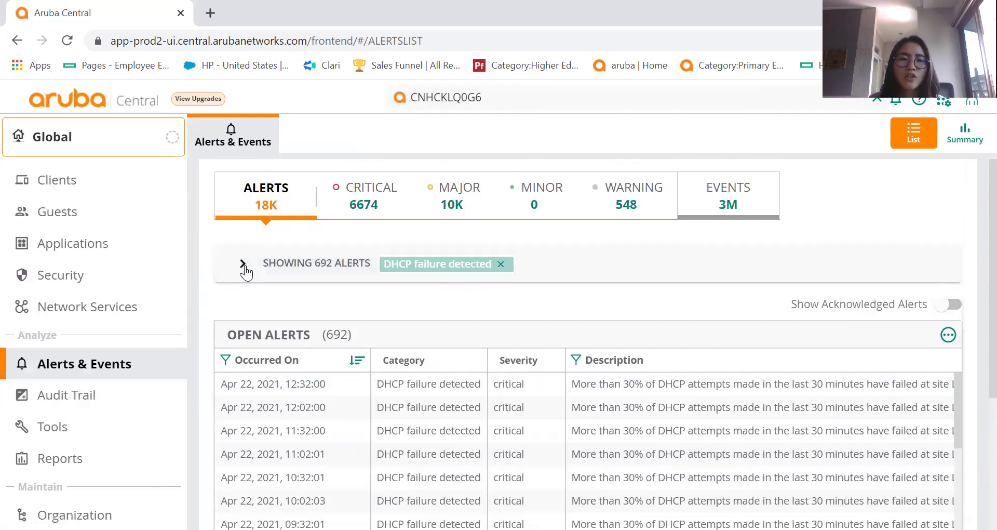
{"action": "left_click", "coordinate": [76, 401]}
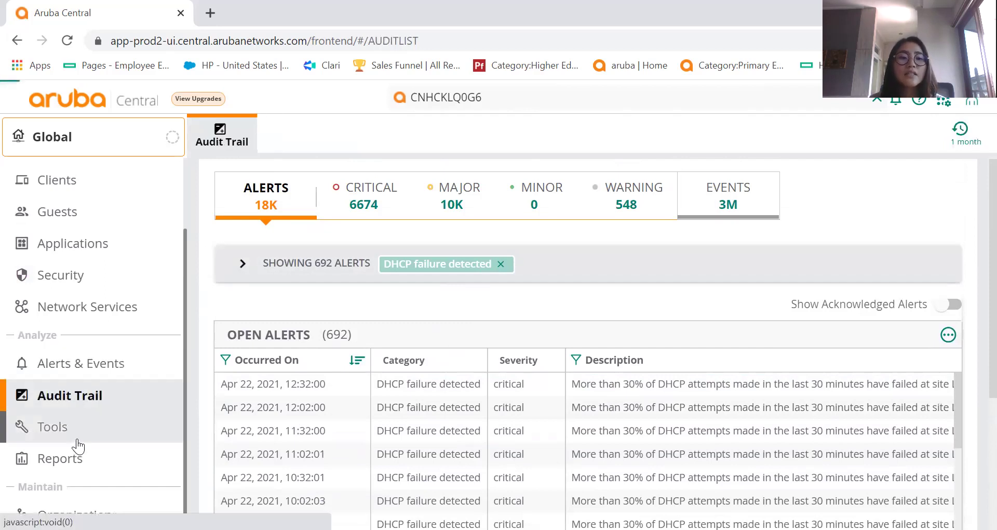
Open Tools on Proximity Tracing and keep the Client Data lookup set to Username.
{"action": "left_click", "coordinate": [77, 440]}
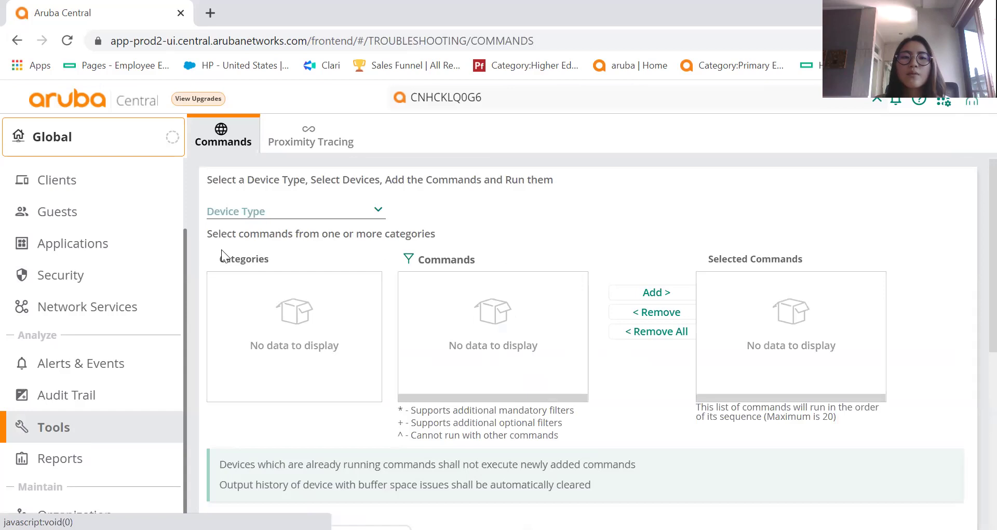
{"action": "left_click", "coordinate": [342, 139]}
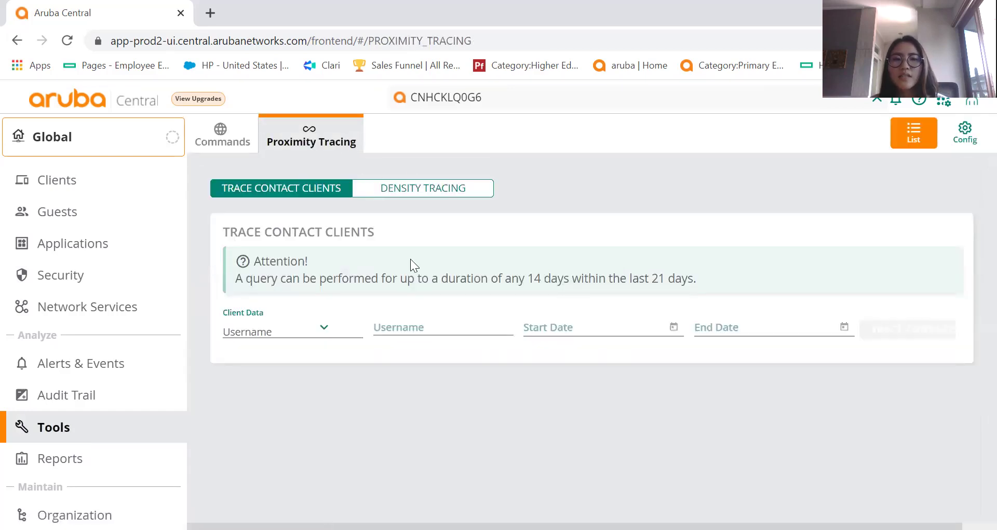
{"action": "left_click", "coordinate": [309, 330]}
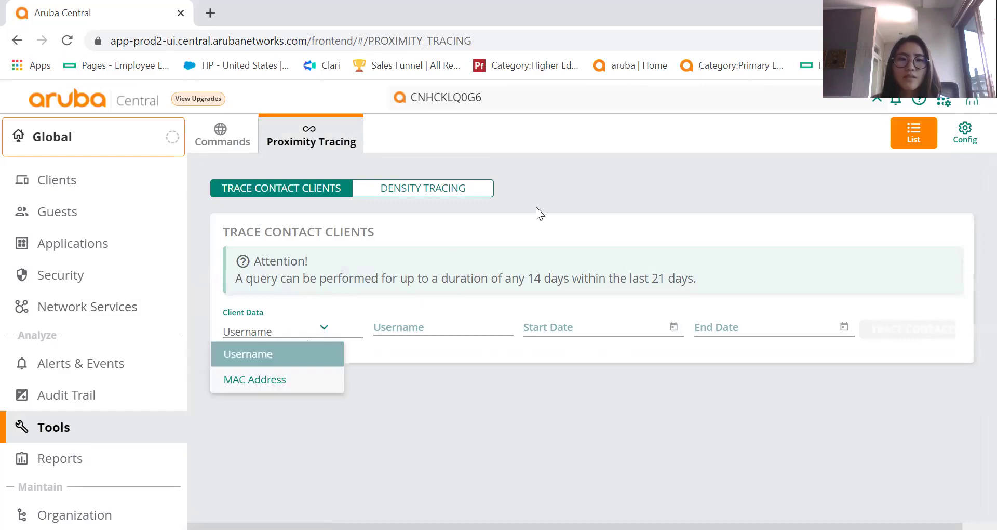
{"action": "left_click", "coordinate": [291, 318]}
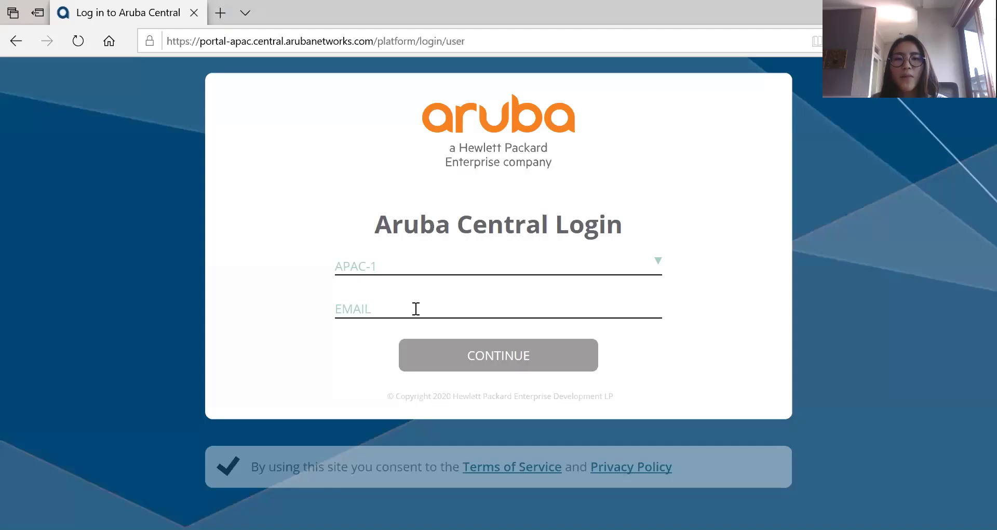
Enter the work account e-mail address, fixing a typo, and submit it to sign in.
{"action": "left_click", "coordinate": [415, 308]}
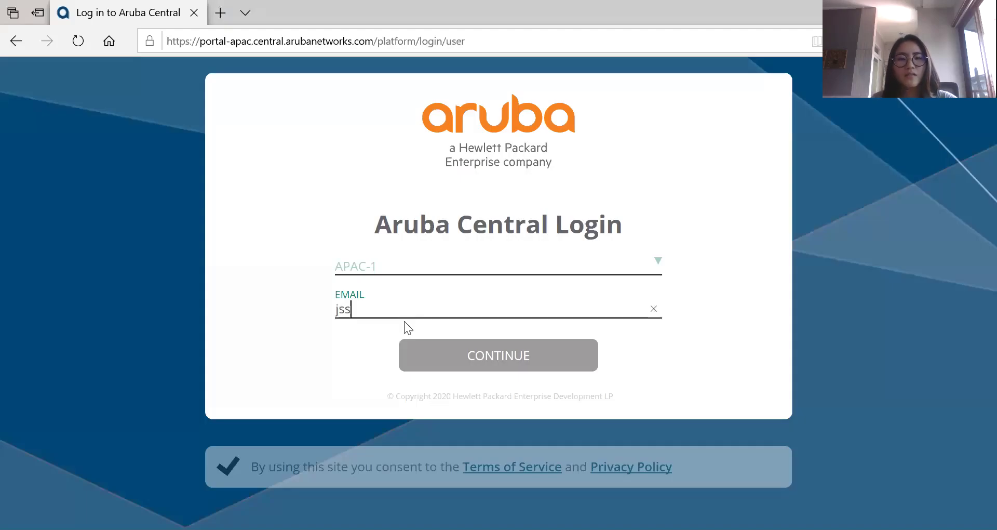
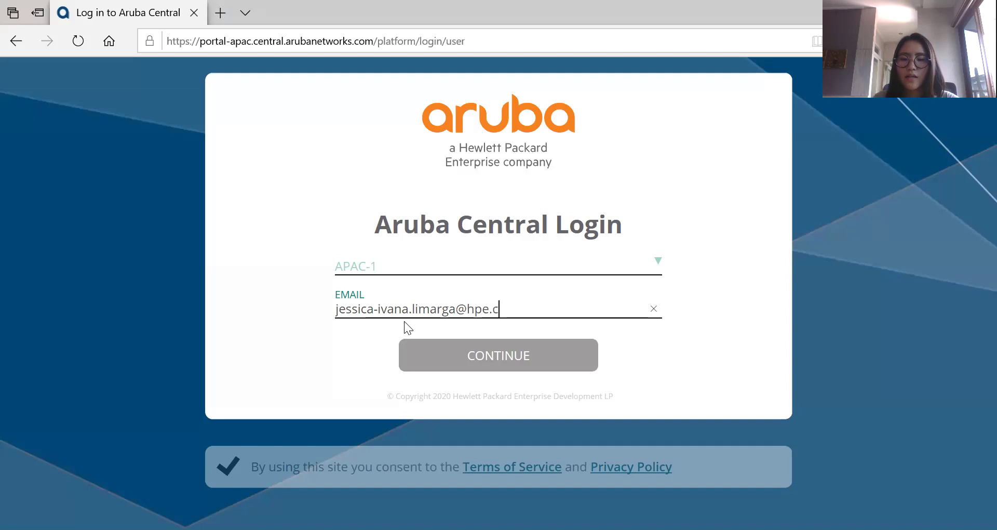
{"action": "key", "text": "Return"}
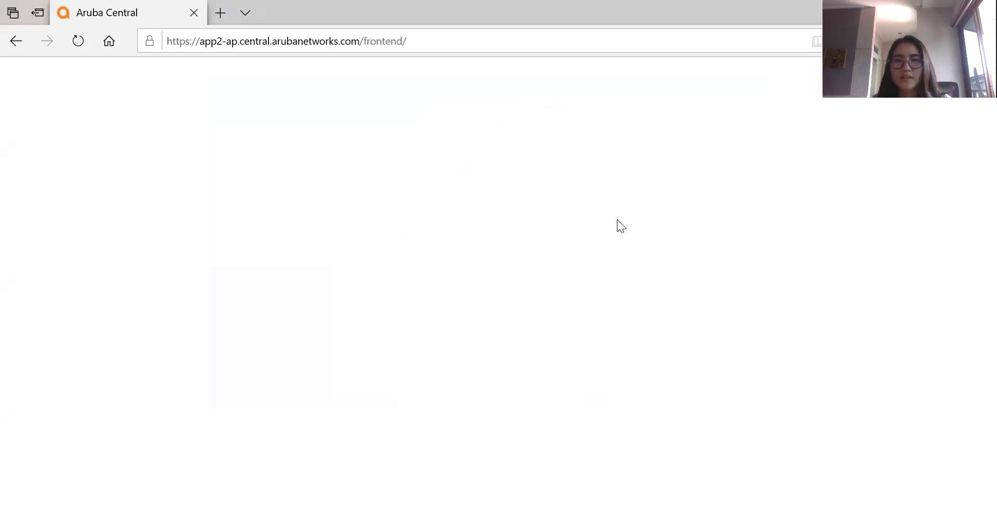
Let the Global Network Health overview load, then scroll the sidebar down to reveal Tools and Reports.
{"action": "double_click", "coordinate": [478, 20]}
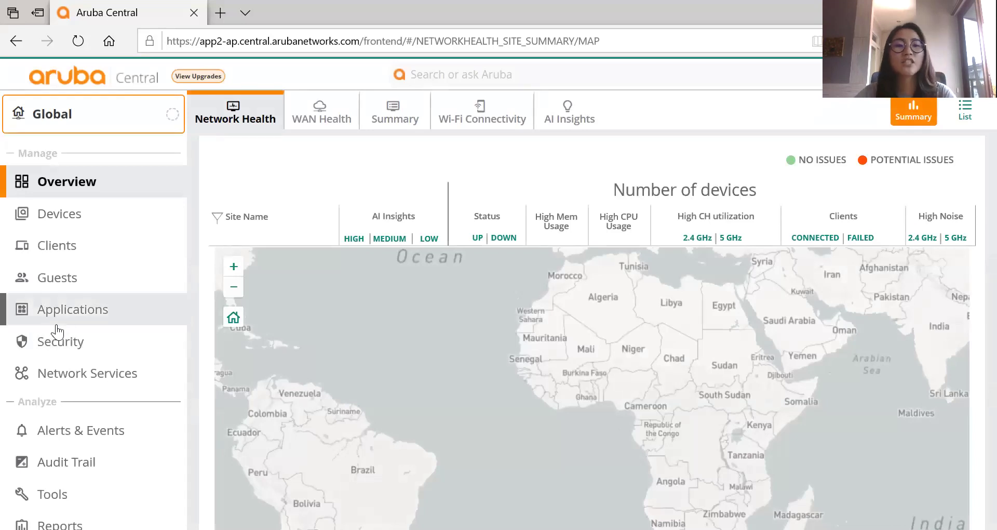
{"action": "scroll", "coordinate": [90, 403], "scroll_direction": "down", "scroll_amount": 2}
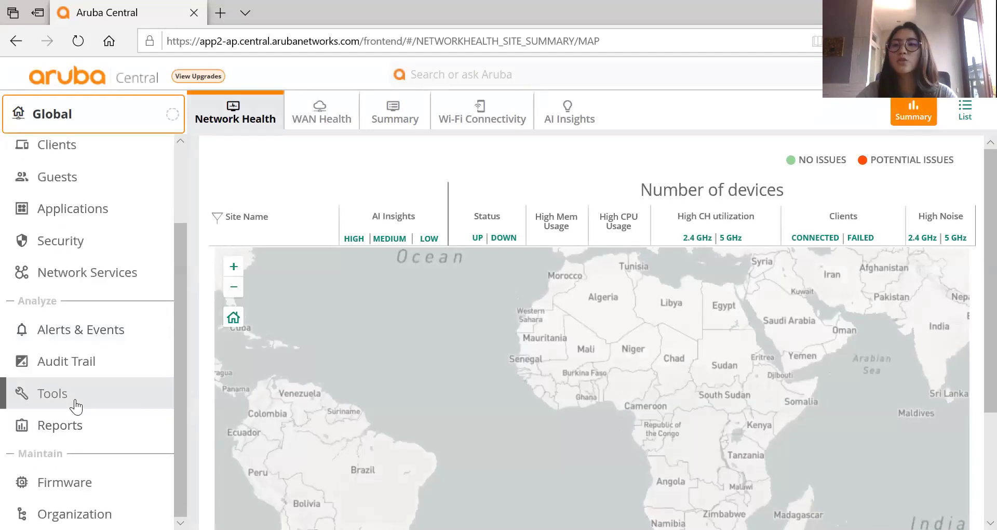
Open Proximity Tracing under Tools and enter the client's username with the Username option kept.
{"action": "left_click", "coordinate": [77, 406]}
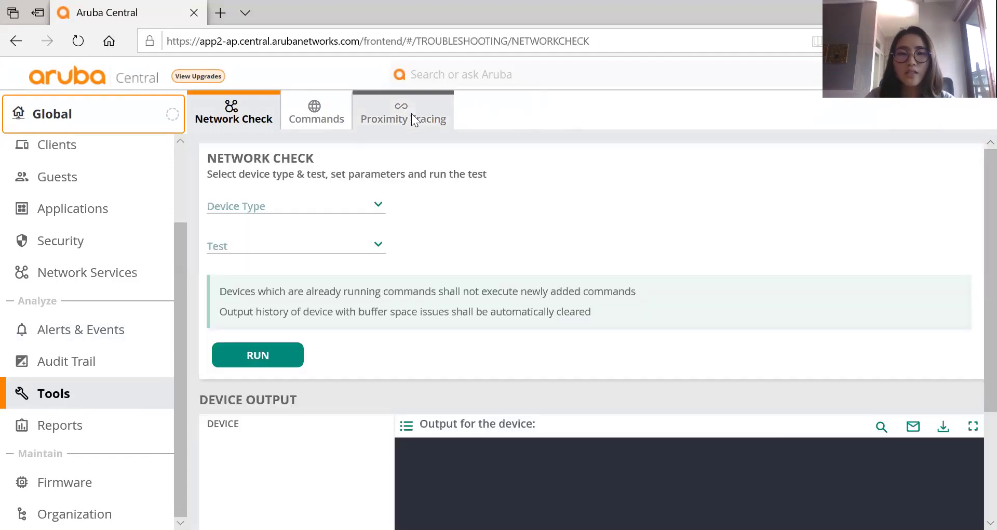
{"action": "left_click", "coordinate": [411, 115]}
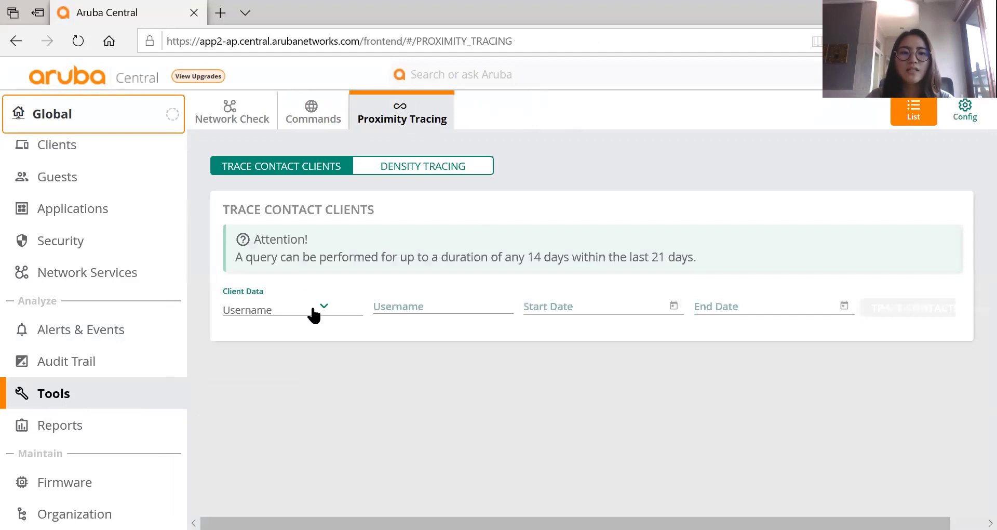
{"action": "left_click", "coordinate": [312, 308]}
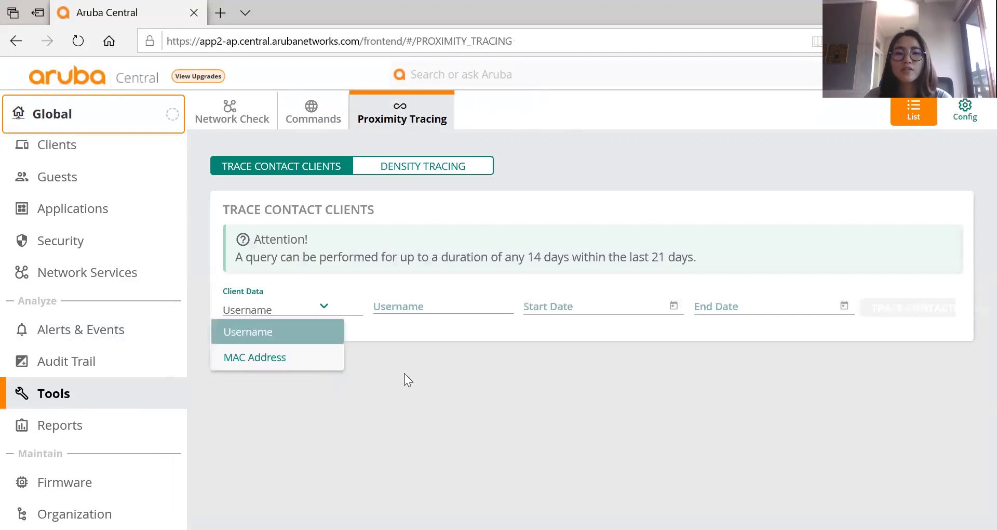
{"action": "left_click", "coordinate": [420, 307]}
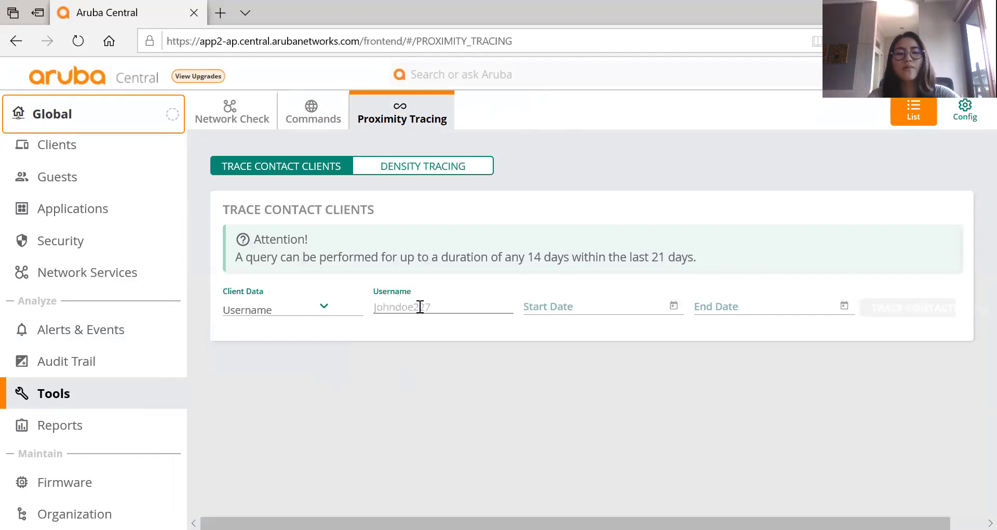
{"action": "type", "text": "jei"}
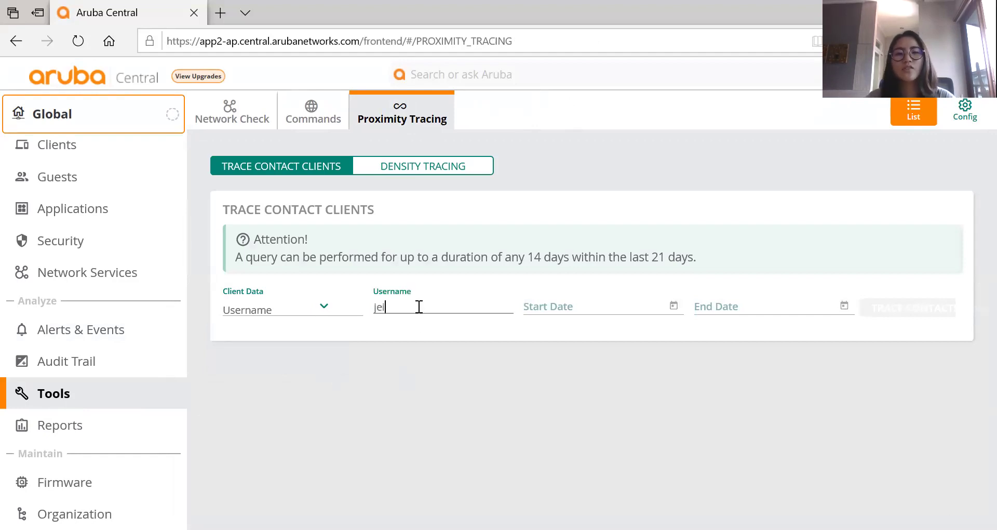
Set the trace period from 4/8/2021 to 4/21/2021 and run TRACE CONTACTS.
{"action": "left_click", "coordinate": [602, 311]}
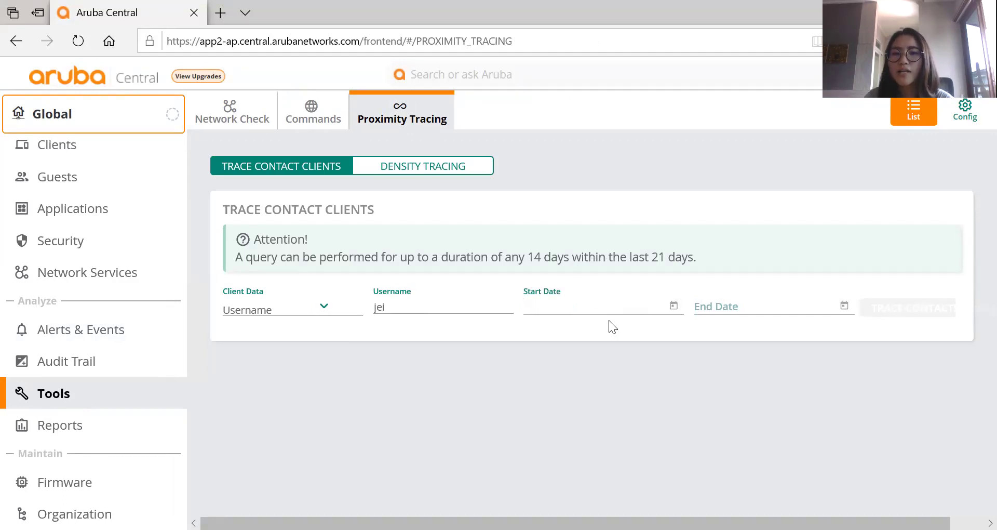
{"action": "left_click", "coordinate": [674, 306]}
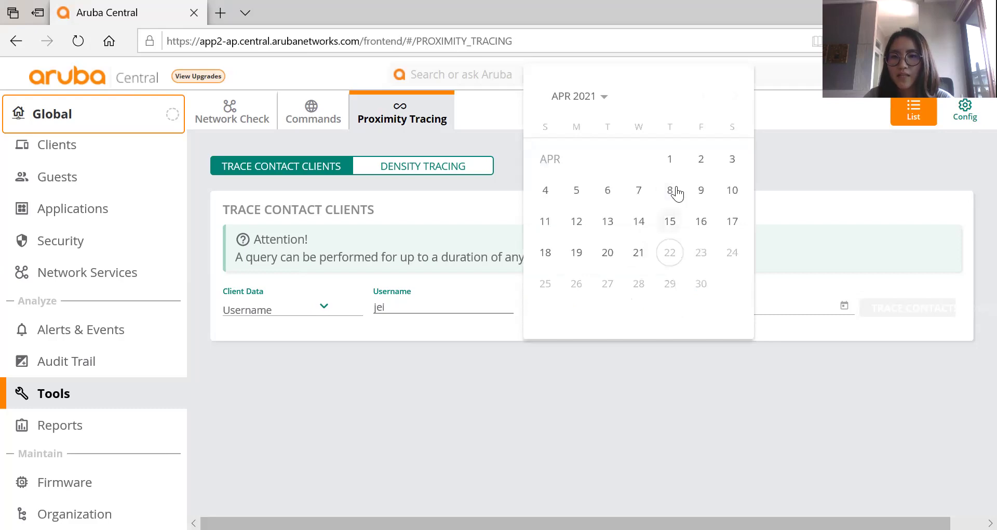
{"action": "left_click", "coordinate": [670, 190]}
{"action": "left_click", "coordinate": [772, 304]}
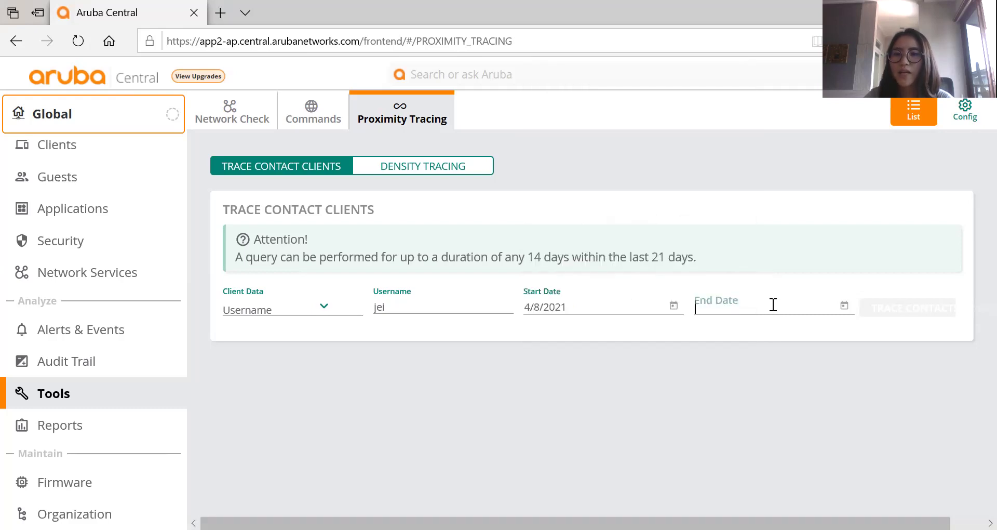
{"action": "left_click", "coordinate": [844, 304]}
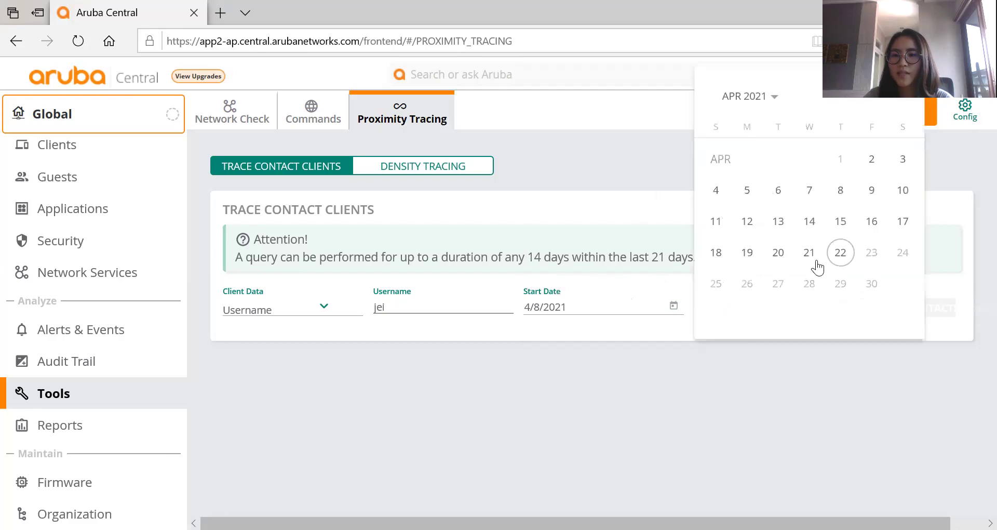
{"action": "left_click", "coordinate": [812, 253]}
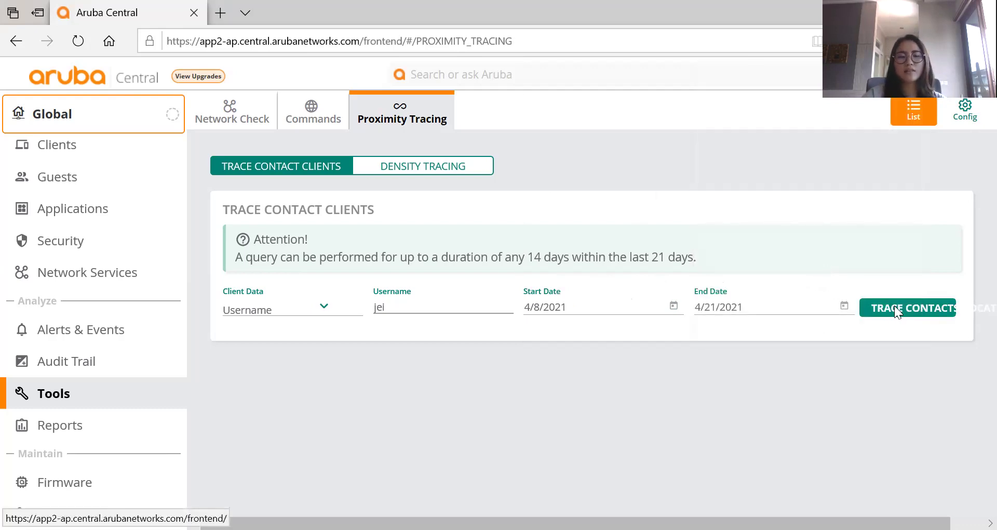
{"action": "left_click", "coordinate": [894, 306]}
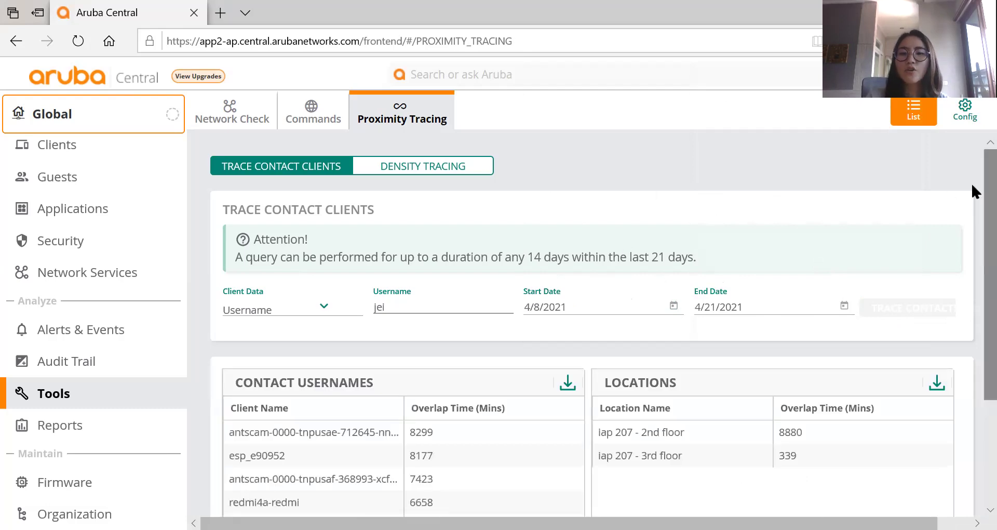
{"action": "scroll", "coordinate": [972, 225], "scroll_direction": "down", "scroll_amount": 3}
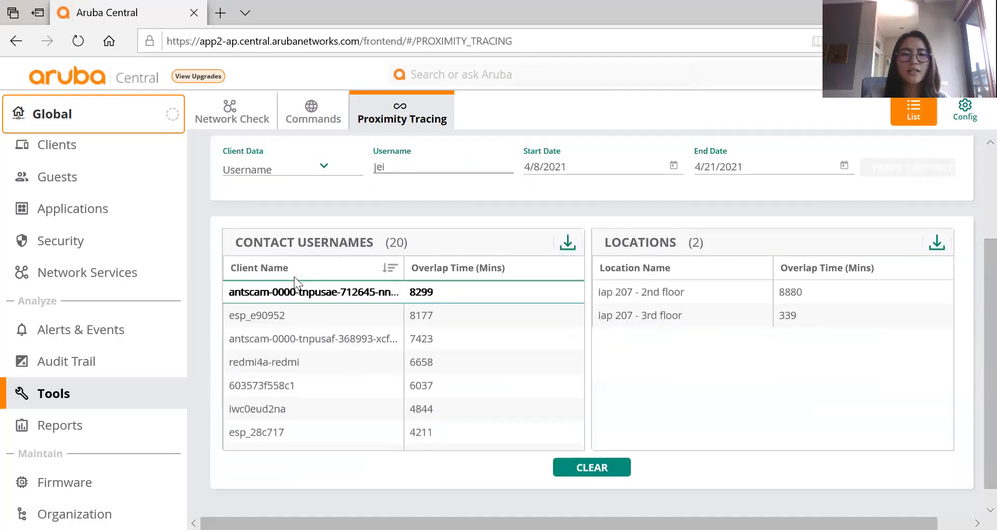
{"action": "left_click", "coordinate": [574, 245]}
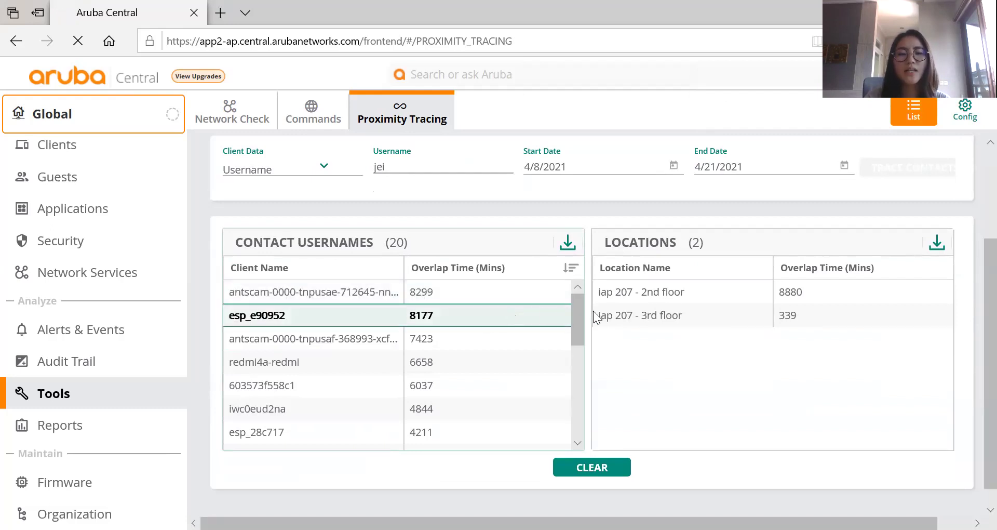
{"action": "left_click_drag", "start_coordinate": [579, 322], "coordinate": [570, 406]}
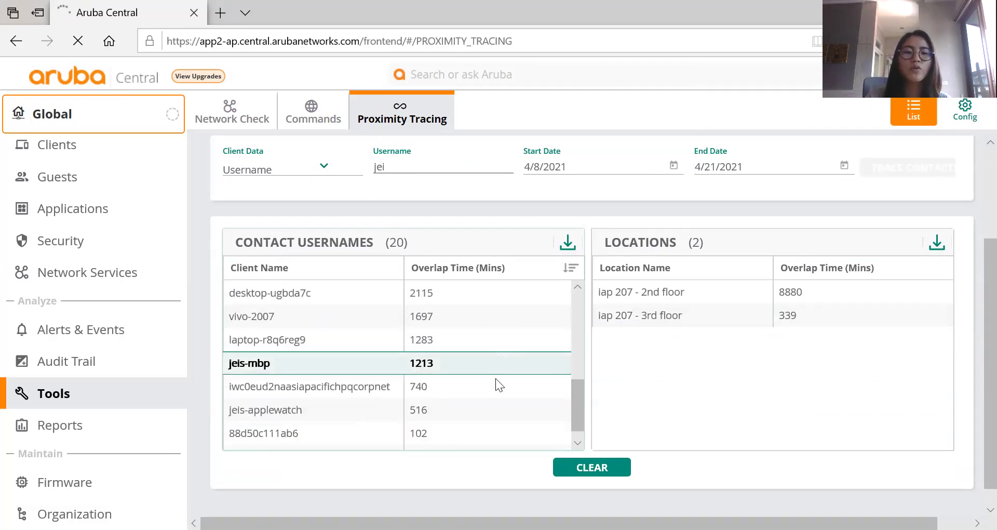
{"action": "left_click_drag", "start_coordinate": [579, 406], "coordinate": [591, 249]}
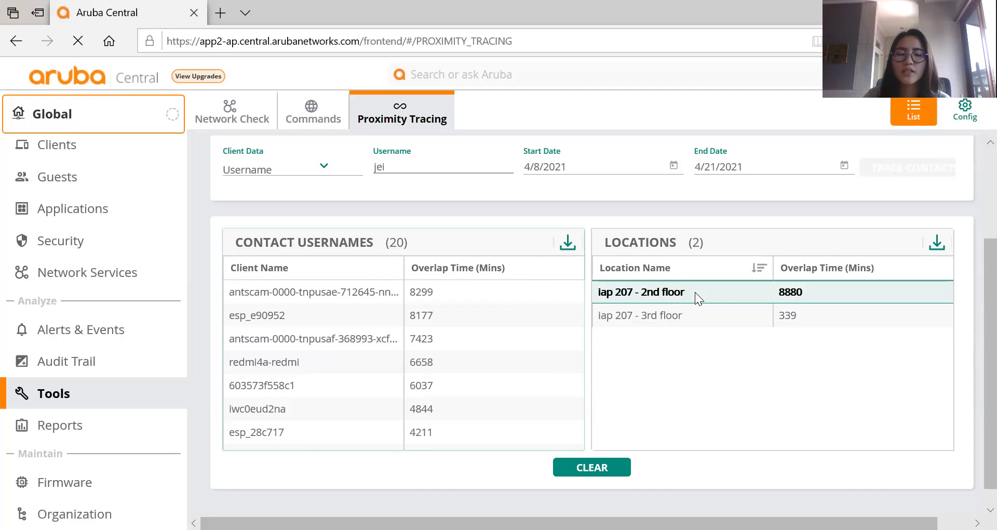
{"action": "left_click", "coordinate": [811, 291]}
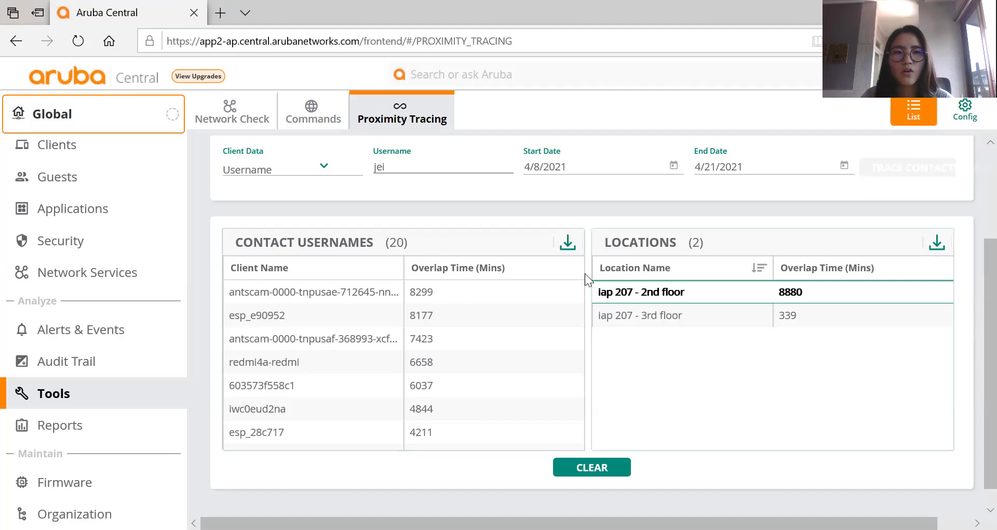
Browse the five generated Client Usage reports, then go to the Network Check tool.
{"action": "left_click", "coordinate": [82, 432]}
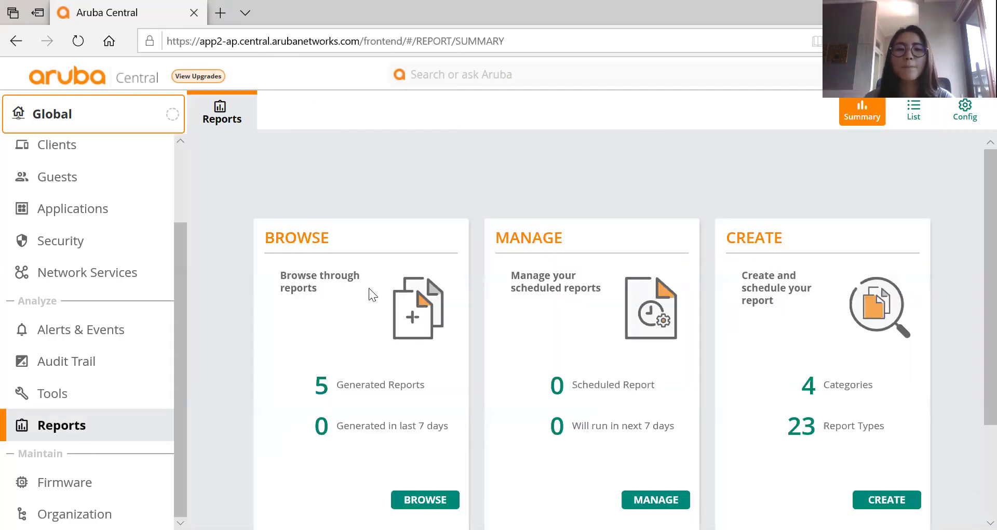
{"action": "scroll", "coordinate": [369, 288], "scroll_direction": "down", "scroll_amount": 1}
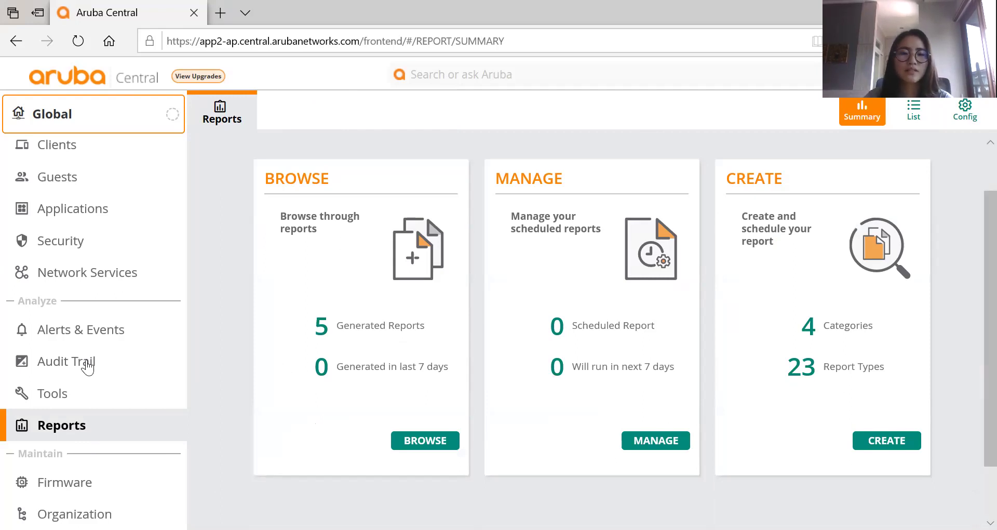
{"action": "left_click", "coordinate": [445, 441]}
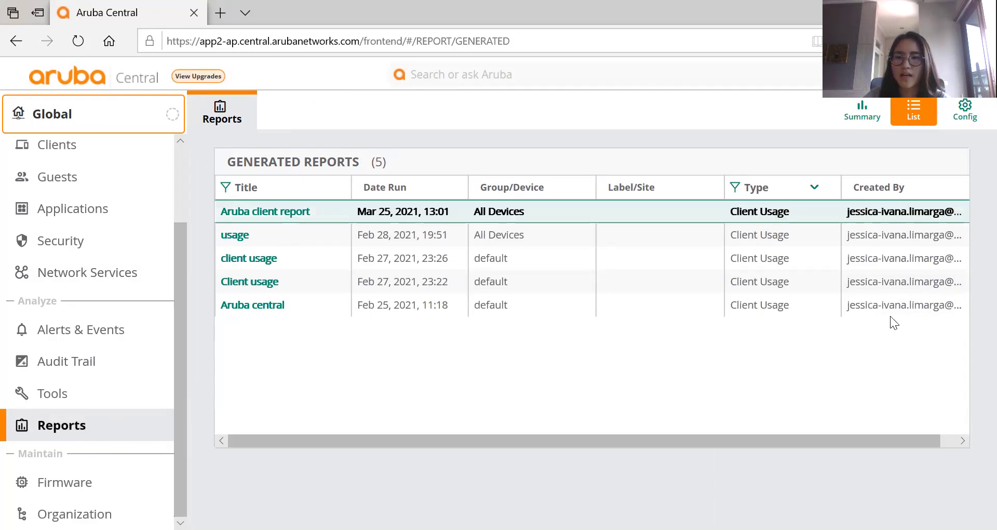
{"action": "left_click", "coordinate": [70, 437]}
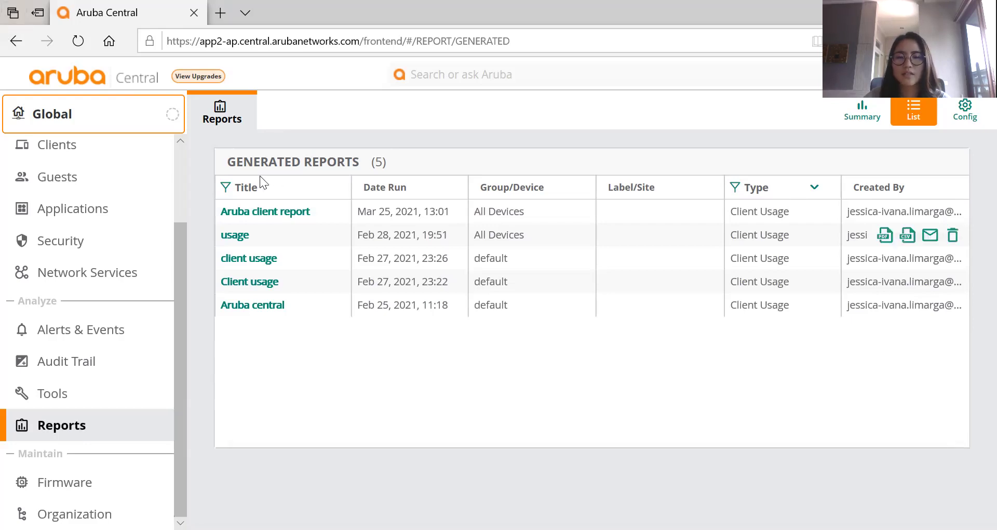
{"action": "left_click", "coordinate": [62, 401]}
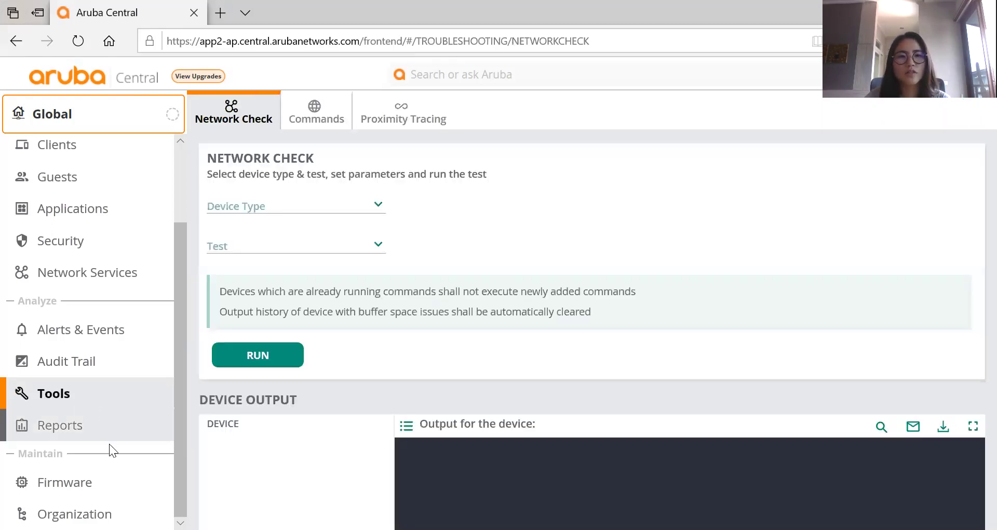
Select the Aruba client report in the generated list, check Network Check, and return to Reports.
{"action": "left_click", "coordinate": [77, 429]}
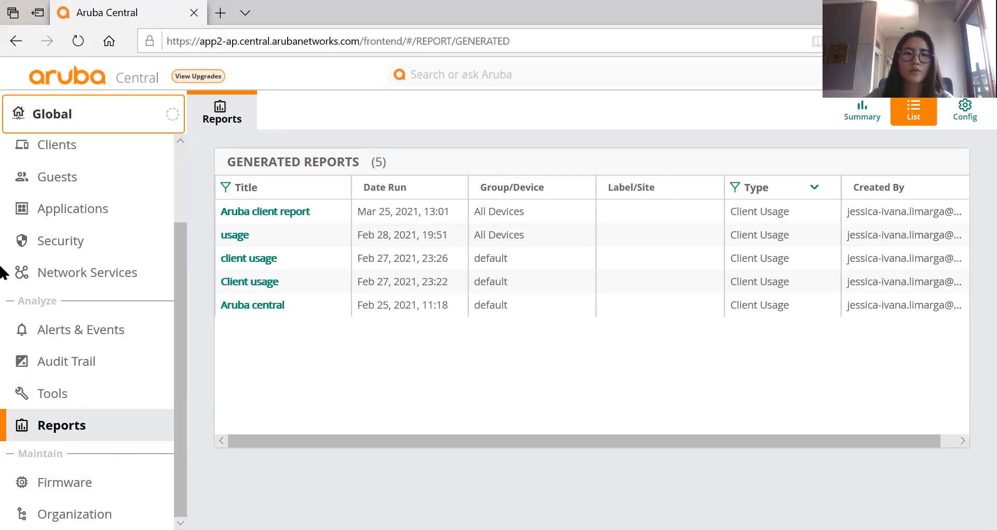
{"action": "left_click", "coordinate": [25, 30]}
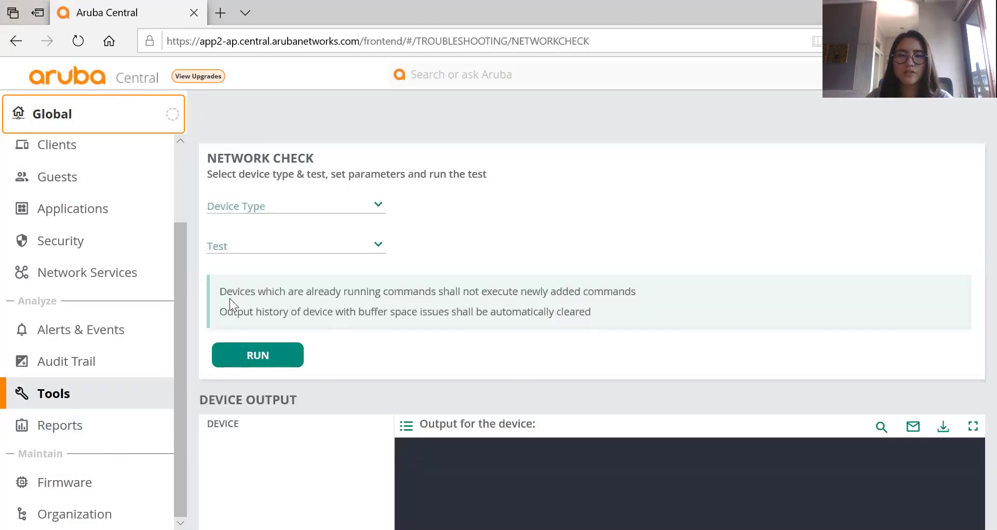
{"action": "left_click", "coordinate": [90, 423]}
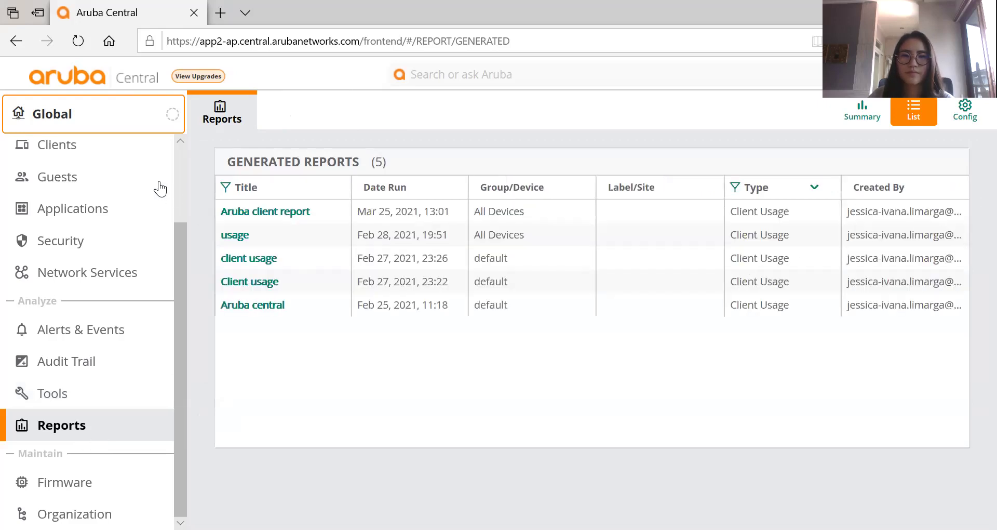
{"action": "left_click", "coordinate": [222, 110]}
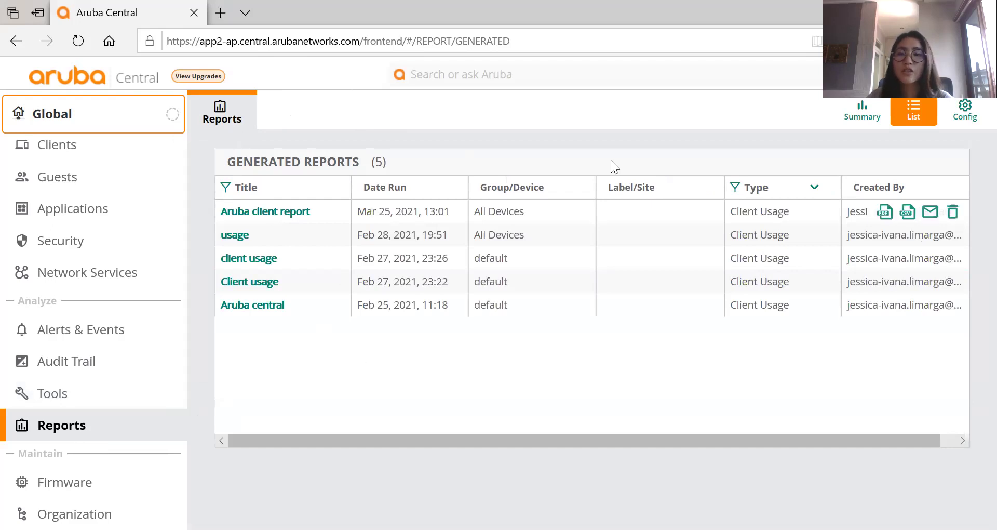
{"action": "left_click", "coordinate": [907, 211]}
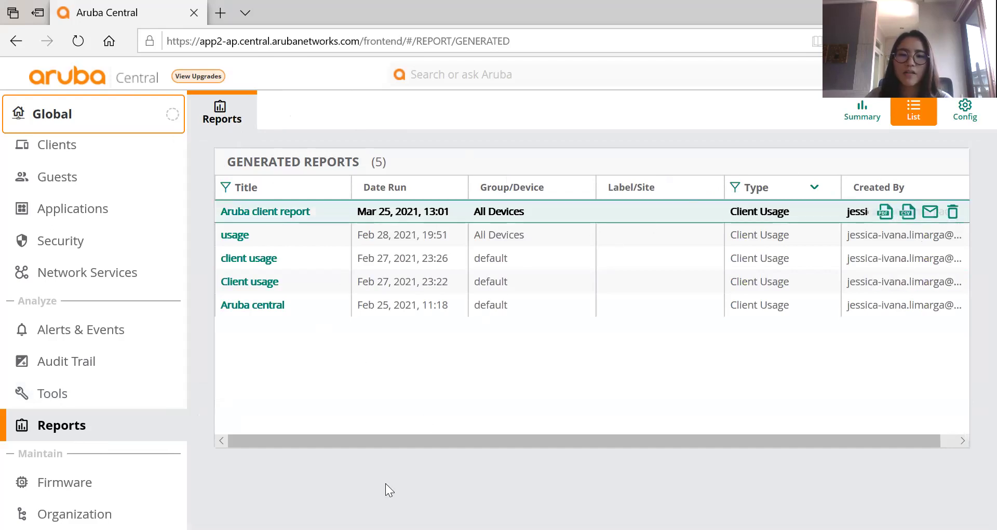
{"action": "left_click", "coordinate": [73, 396]}
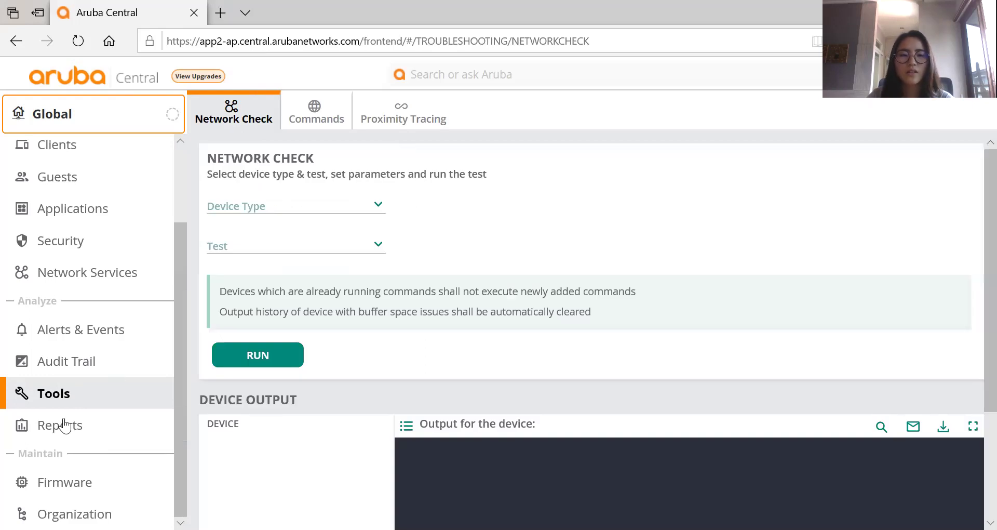
{"action": "left_click", "coordinate": [61, 427]}
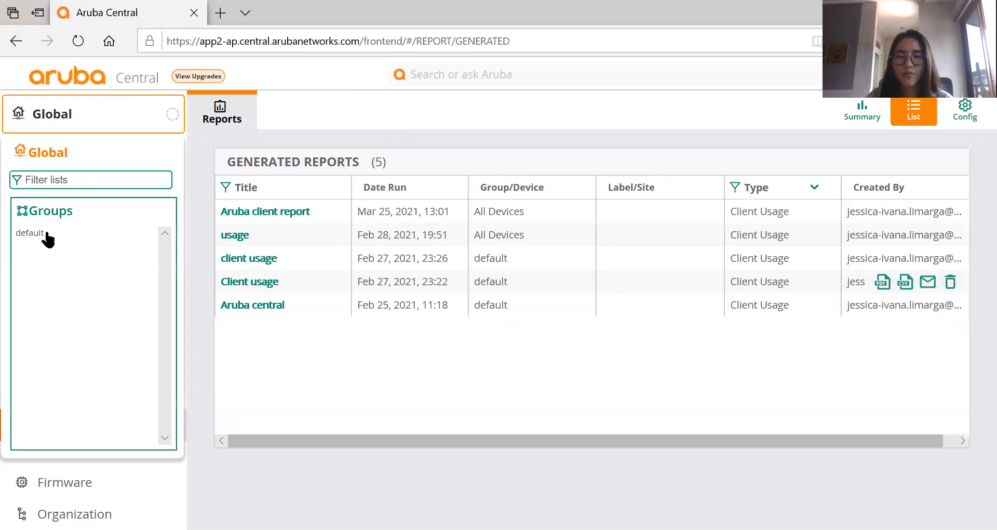
Switch to the 'default' group, pass through Alerts & Events, and open the Reports summary.
{"action": "left_click", "coordinate": [48, 239]}
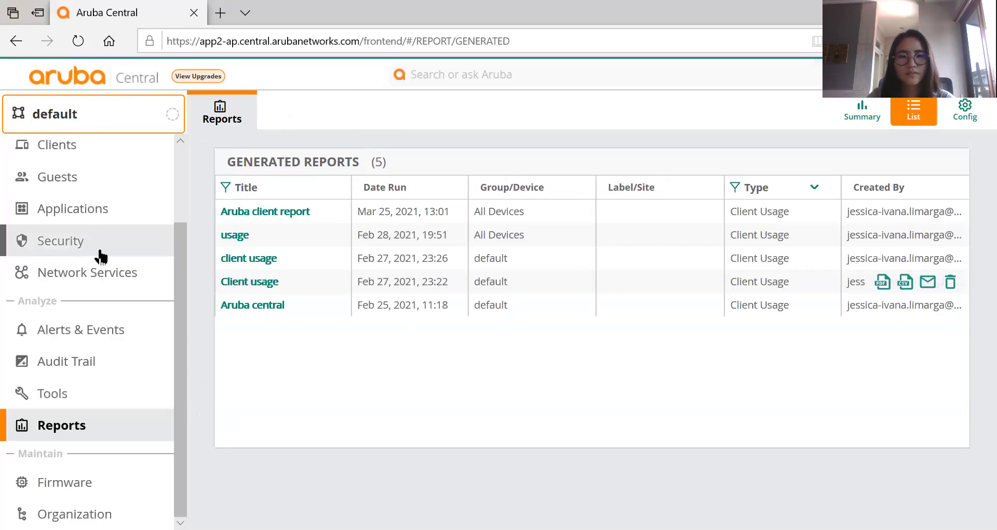
{"action": "scroll", "coordinate": [100, 254], "scroll_direction": "up", "scroll_amount": 2}
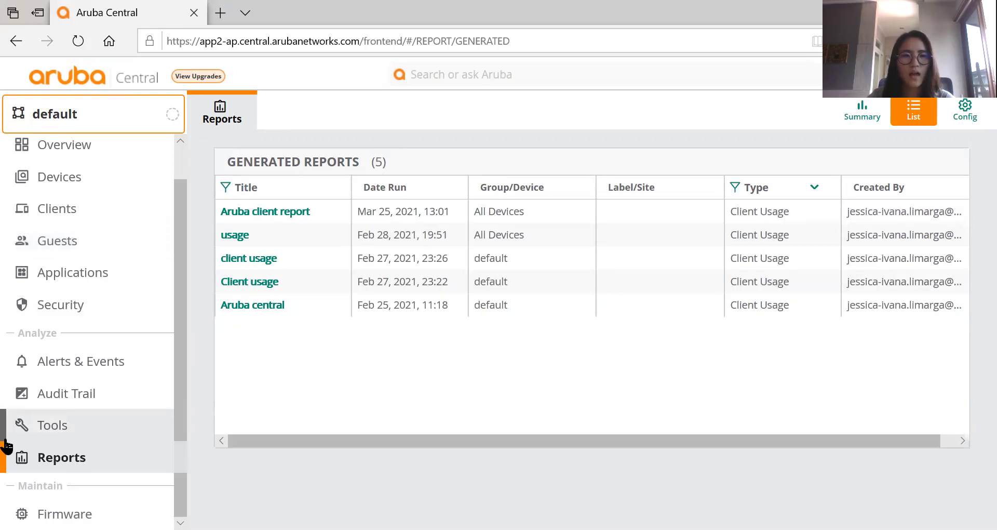
{"action": "left_click", "coordinate": [111, 365]}
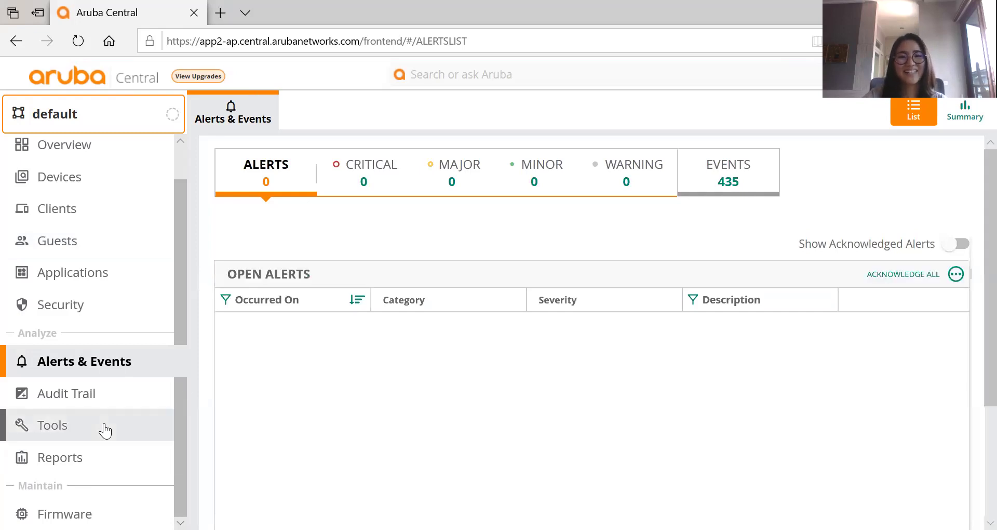
{"action": "left_click", "coordinate": [61, 460]}
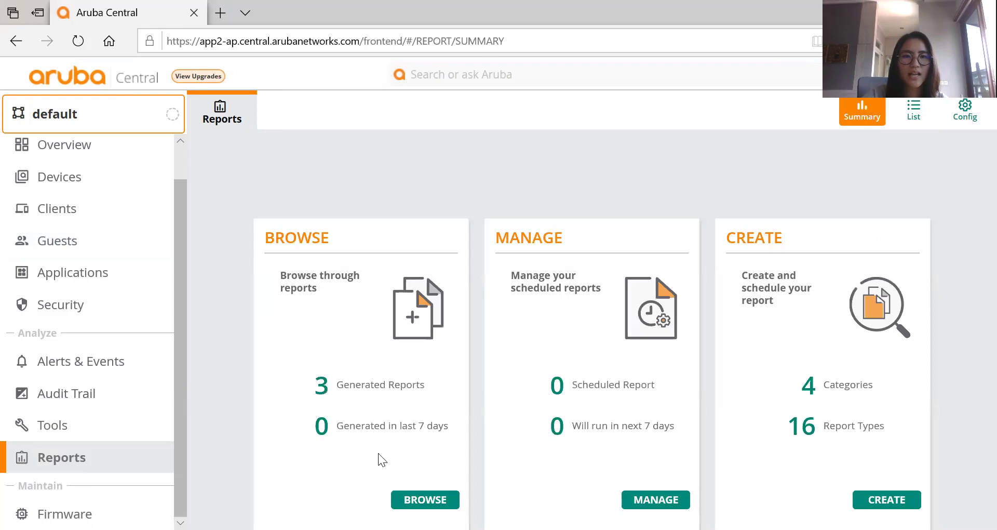
Create a new report, trying Client Session and Infra Inventory before settling on Client Usage.
{"action": "scroll", "coordinate": [976, 218], "scroll_direction": "down", "scroll_amount": 1}
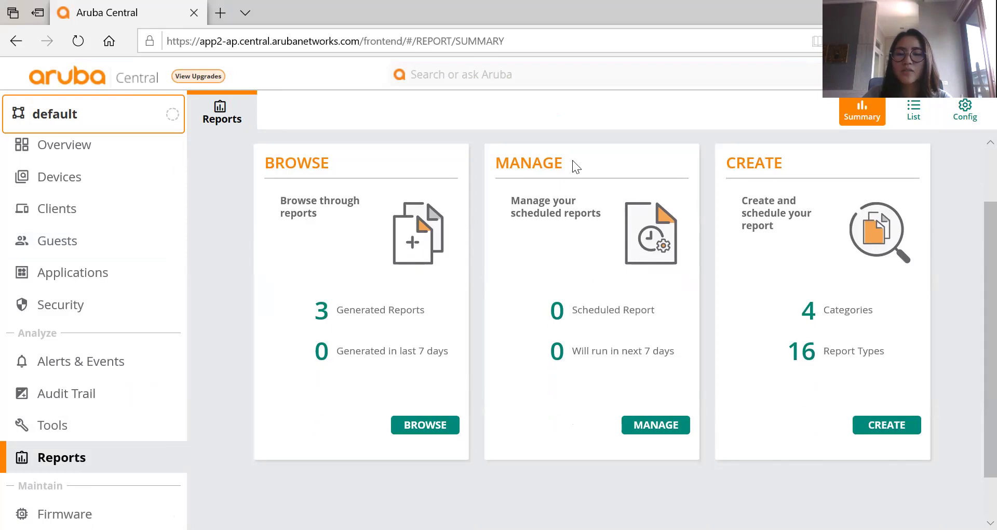
{"action": "left_click", "coordinate": [879, 431]}
{"action": "mouse_move", "coordinate": [294, 194]}
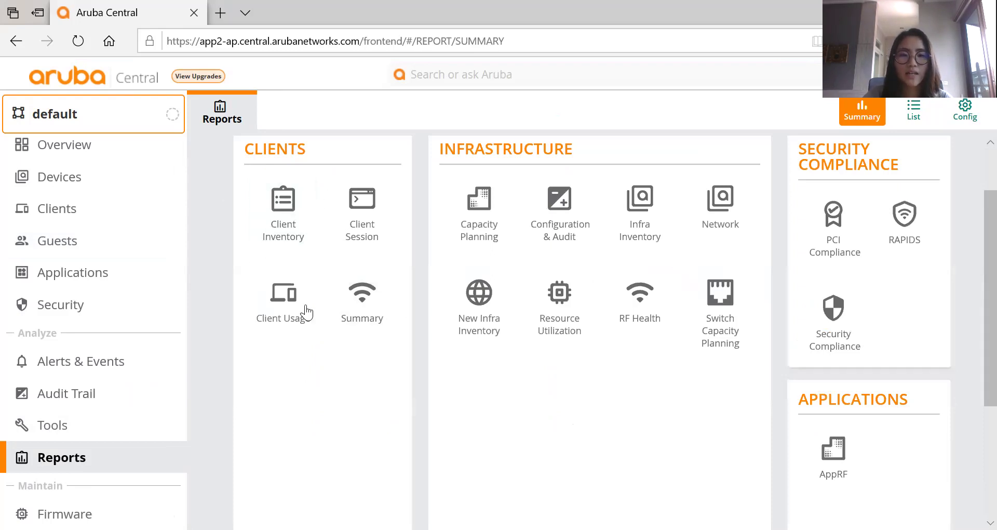
{"action": "left_click", "coordinate": [366, 213]}
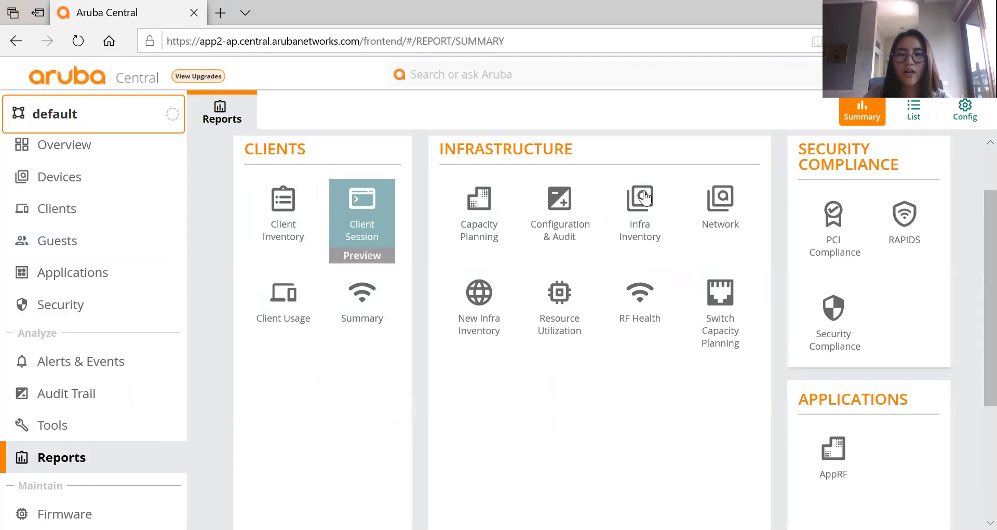
{"action": "left_click", "coordinate": [668, 241]}
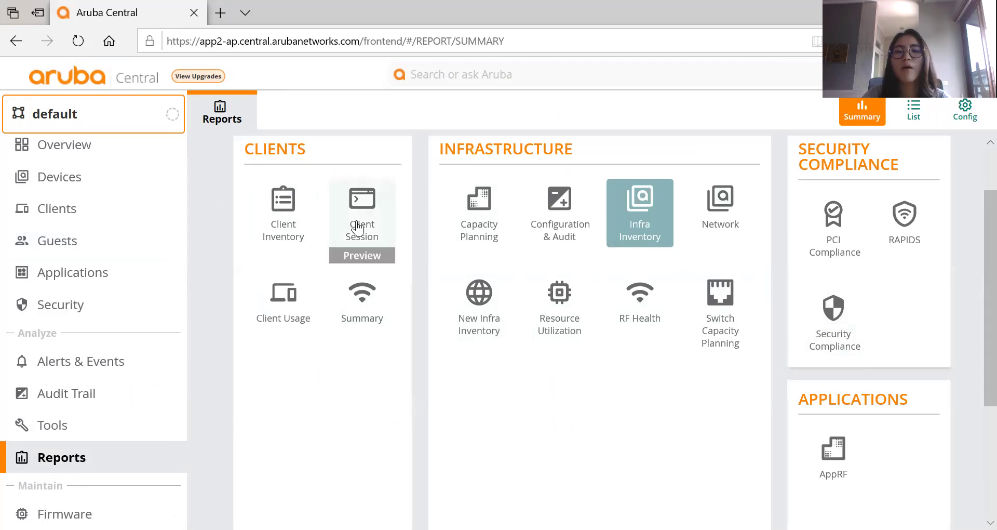
{"action": "left_click", "coordinate": [304, 317]}
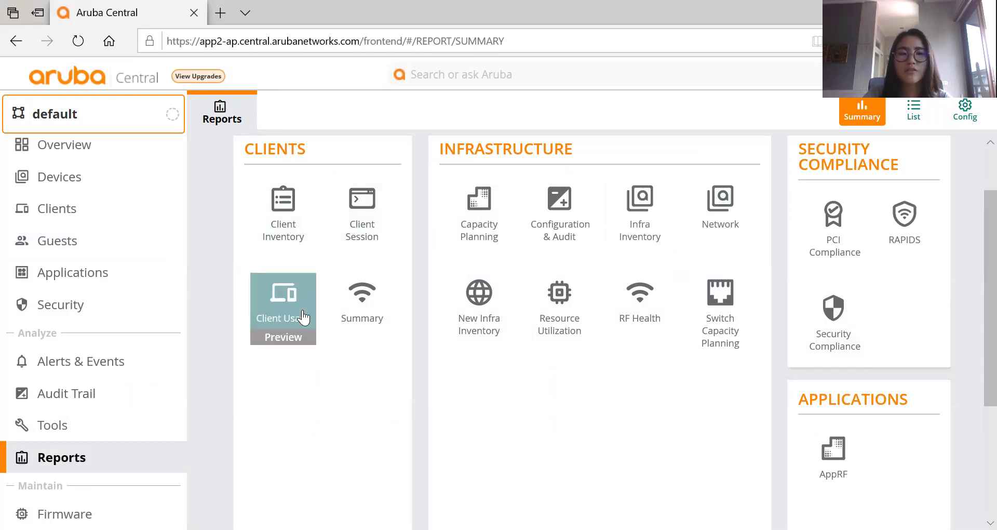
{"action": "left_click", "coordinate": [283, 338]}
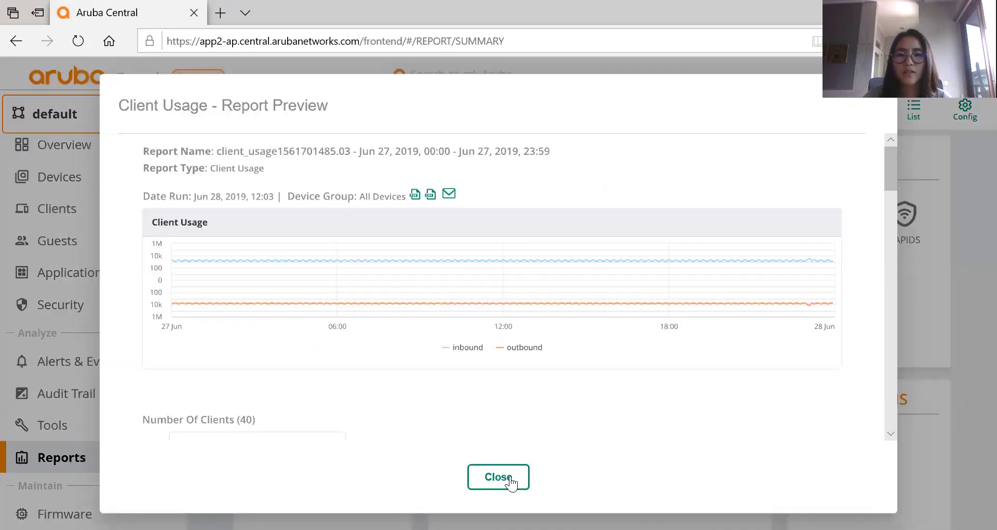
{"action": "key", "text": "Escape"}
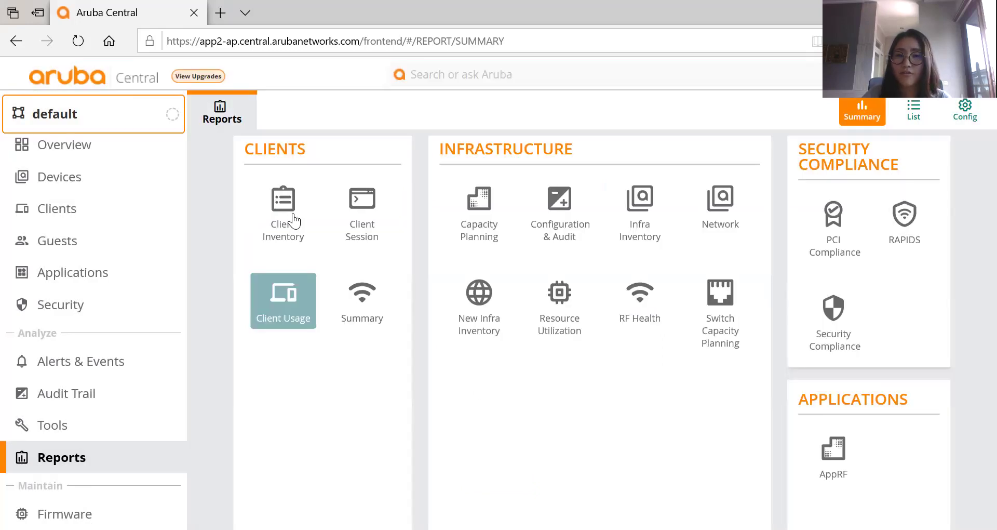
{"action": "mouse_move", "coordinate": [295, 219]}
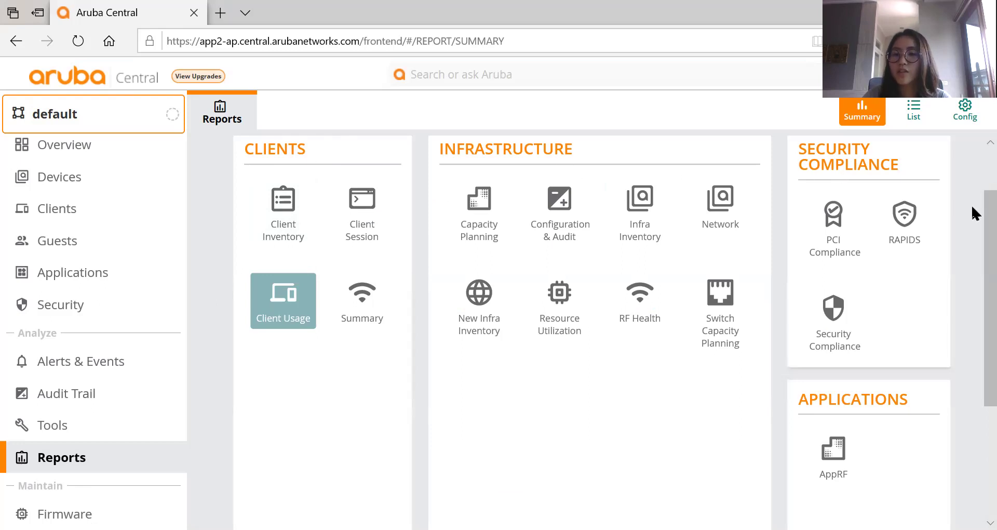
{"action": "scroll", "coordinate": [973, 218], "scroll_direction": "down", "scroll_amount": 1}
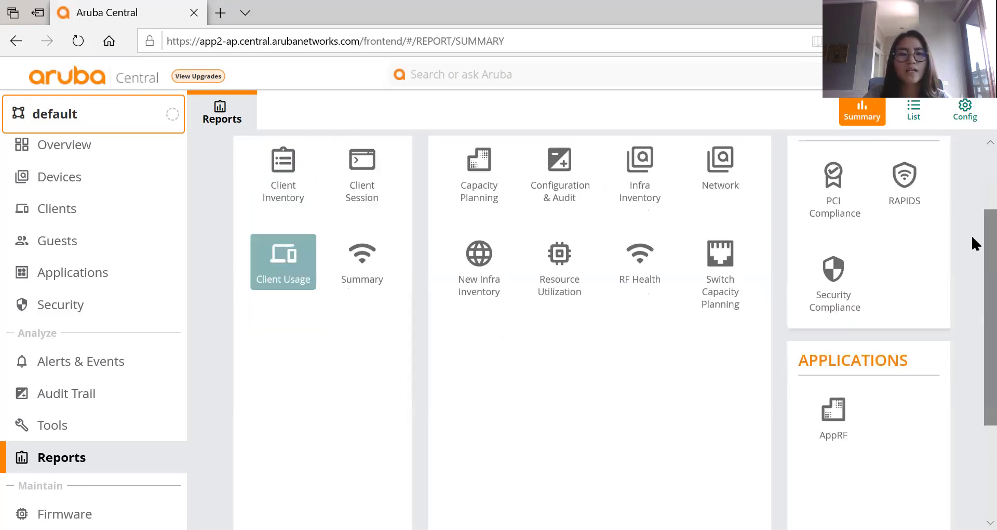
Choose Client Inventory as the report type and scope it to all groups.
{"action": "scroll", "coordinate": [972, 233], "scroll_direction": "up", "scroll_amount": 1}
{"action": "left_click", "coordinate": [294, 209]}
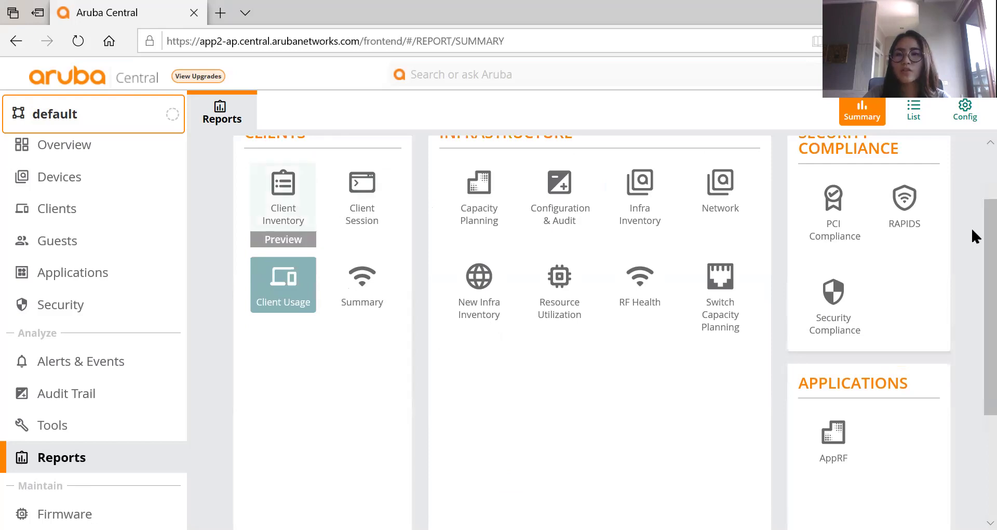
{"action": "scroll", "coordinate": [925, 456], "scroll_direction": "down", "scroll_amount": 5}
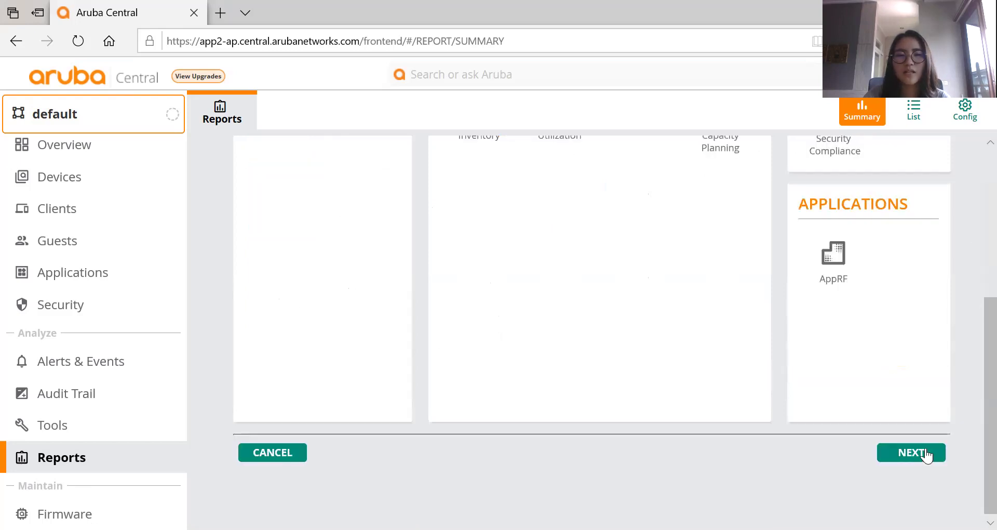
{"action": "left_click", "coordinate": [926, 454]}
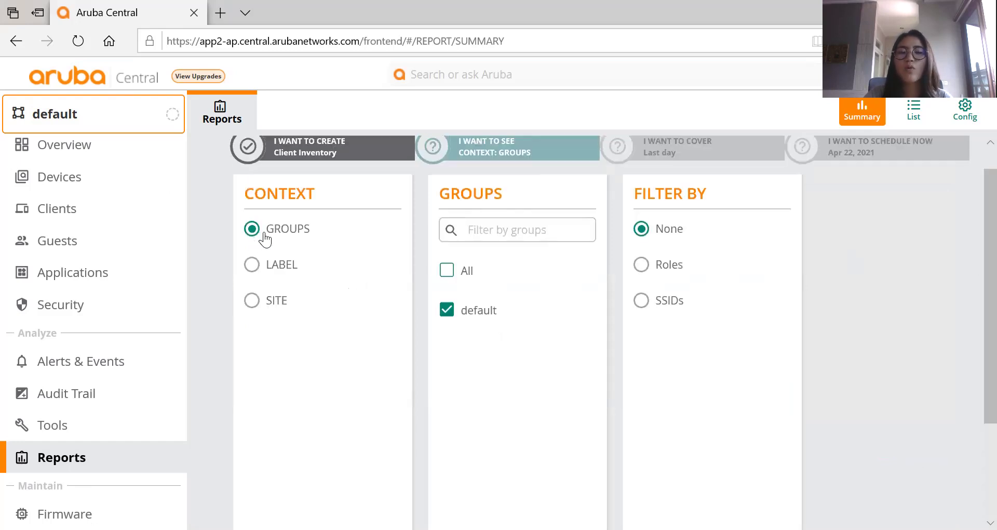
{"action": "left_click", "coordinate": [254, 306]}
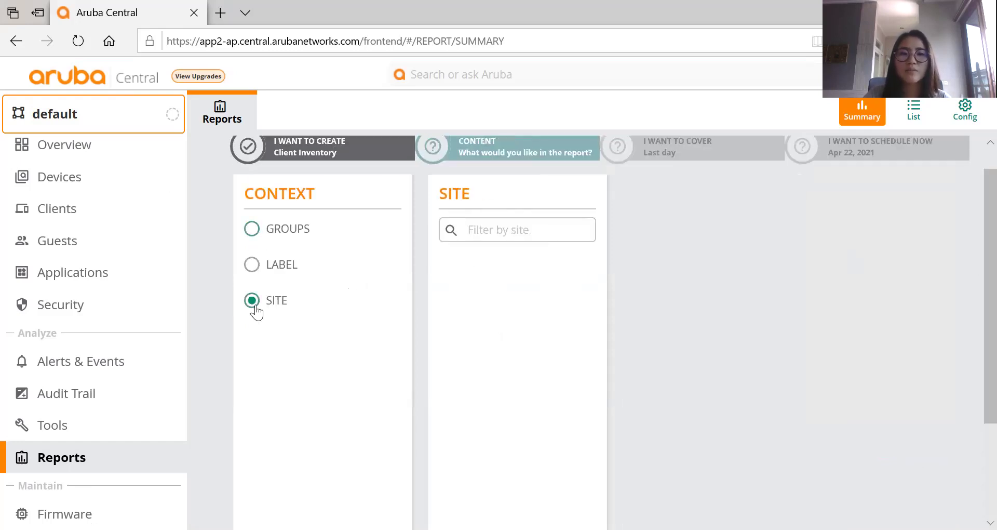
{"action": "left_click", "coordinate": [254, 229]}
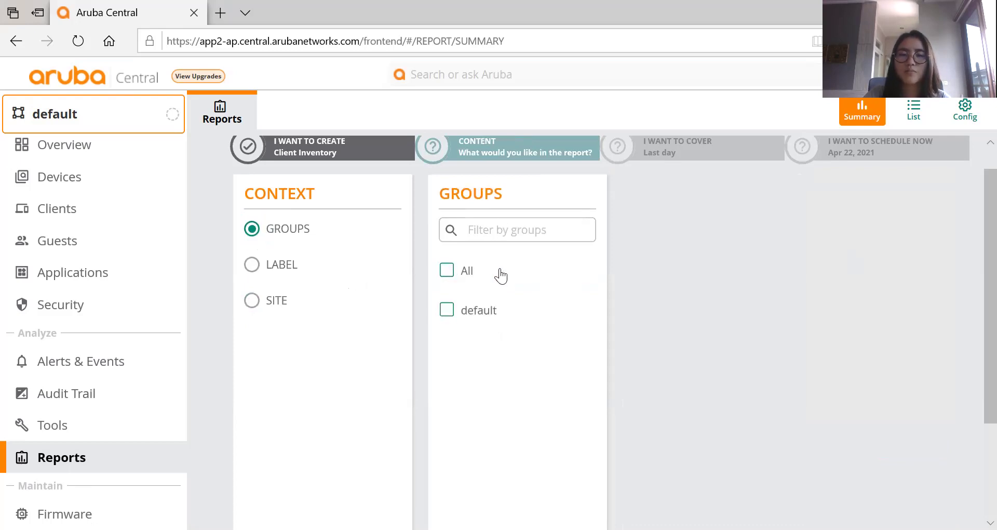
{"action": "left_click", "coordinate": [500, 275]}
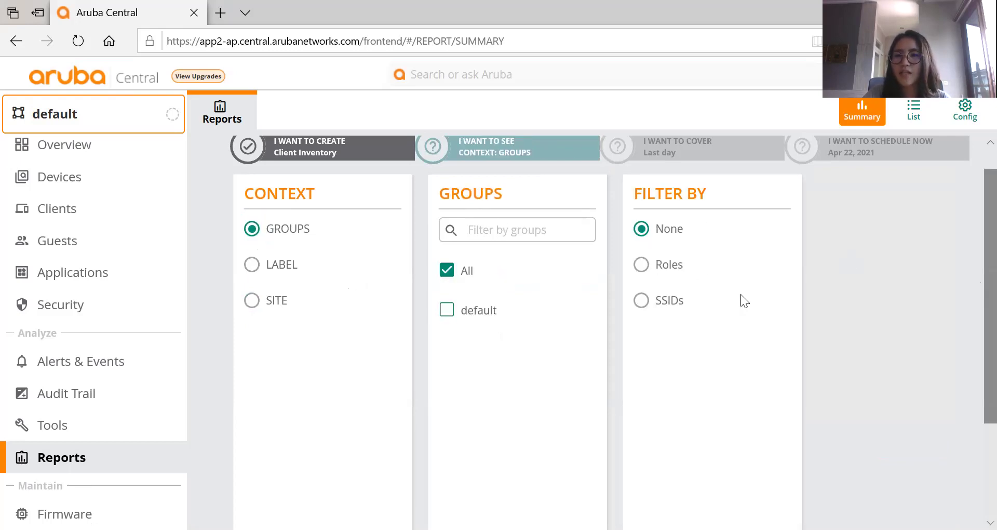
Filter the report by its only SSID and set the range to Last 30 days.
{"action": "scroll", "coordinate": [745, 300], "scroll_direction": "down", "scroll_amount": 1}
{"action": "left_click", "coordinate": [644, 278]}
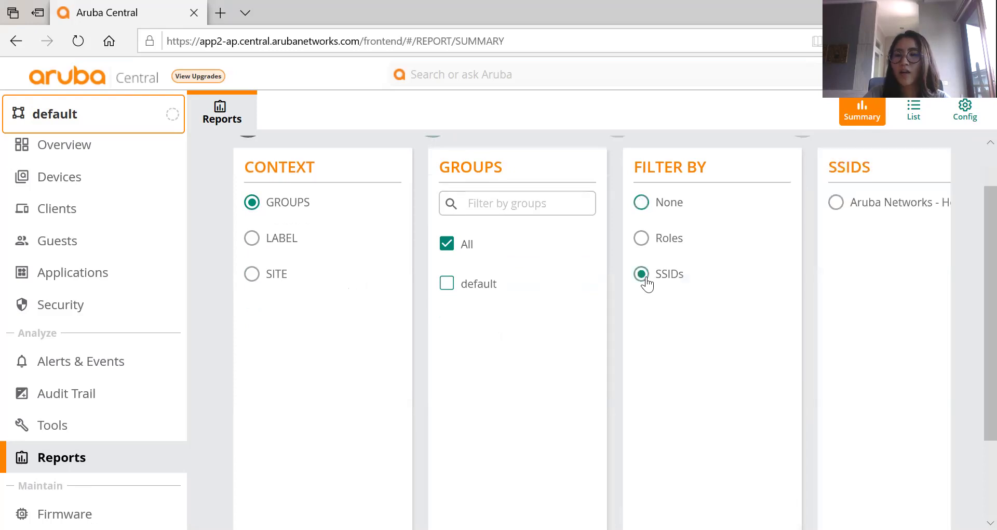
{"action": "left_click", "coordinate": [917, 207]}
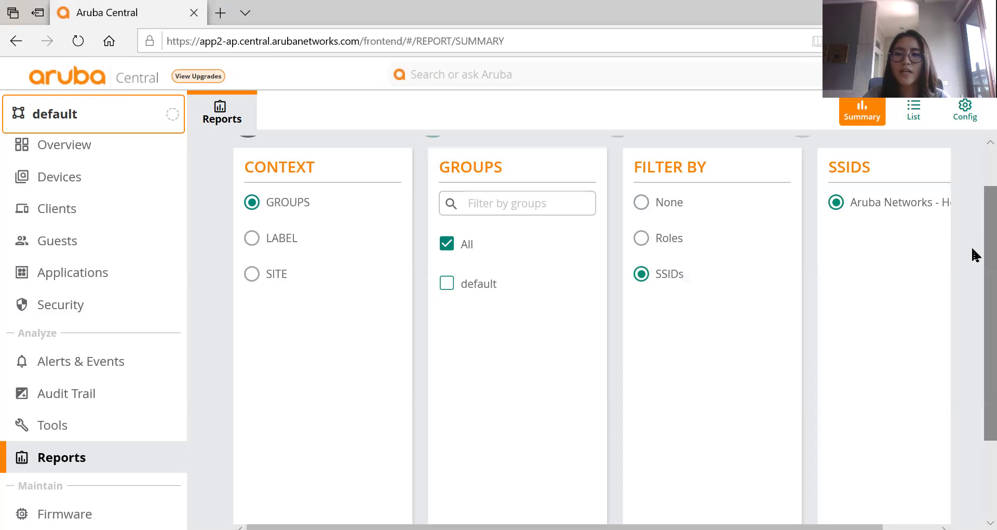
{"action": "scroll", "coordinate": [973, 252], "scroll_direction": "down", "scroll_amount": 3}
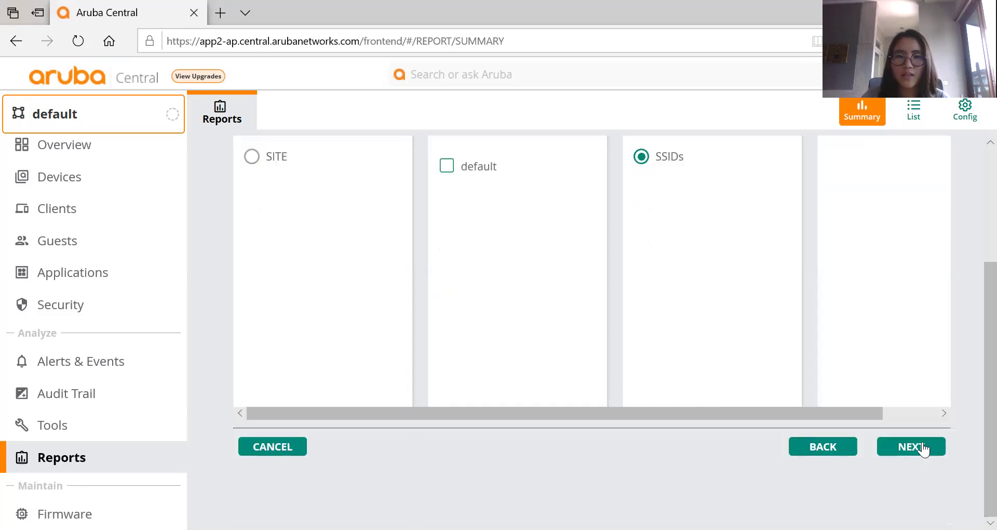
{"action": "left_click", "coordinate": [923, 449]}
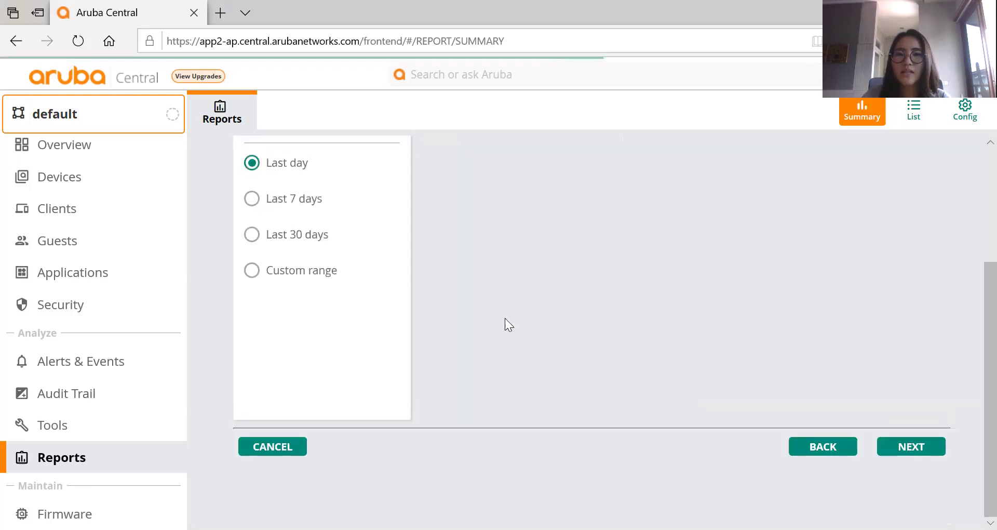
{"action": "left_click", "coordinate": [252, 237]}
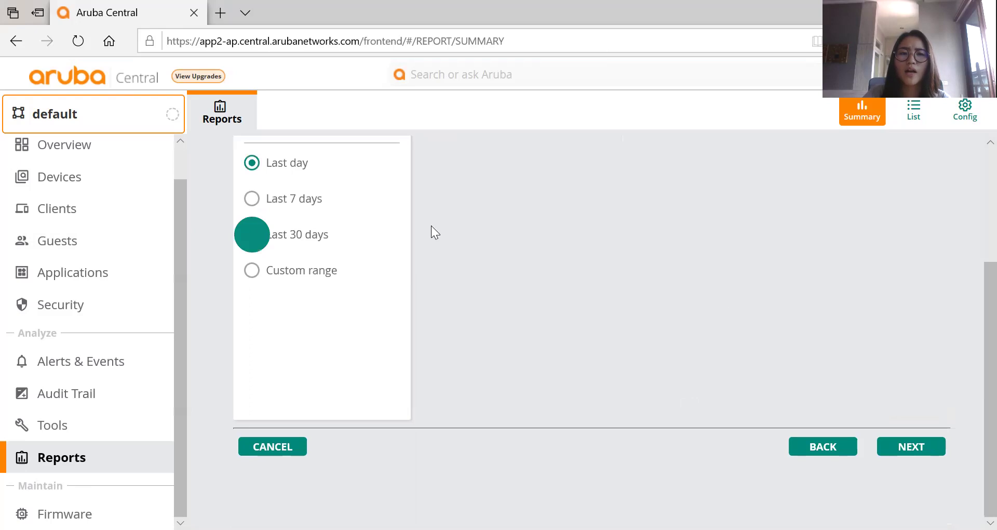
{"action": "left_click", "coordinate": [932, 445]}
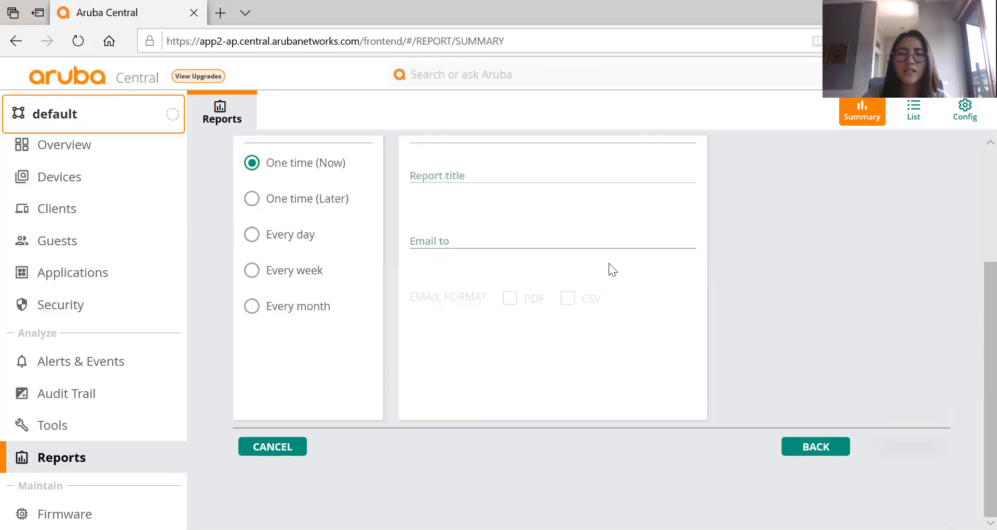
Title the report 'client', enter the recipient's e-mail address, and select CSV and PDF formats.
{"action": "left_click", "coordinate": [541, 222]}
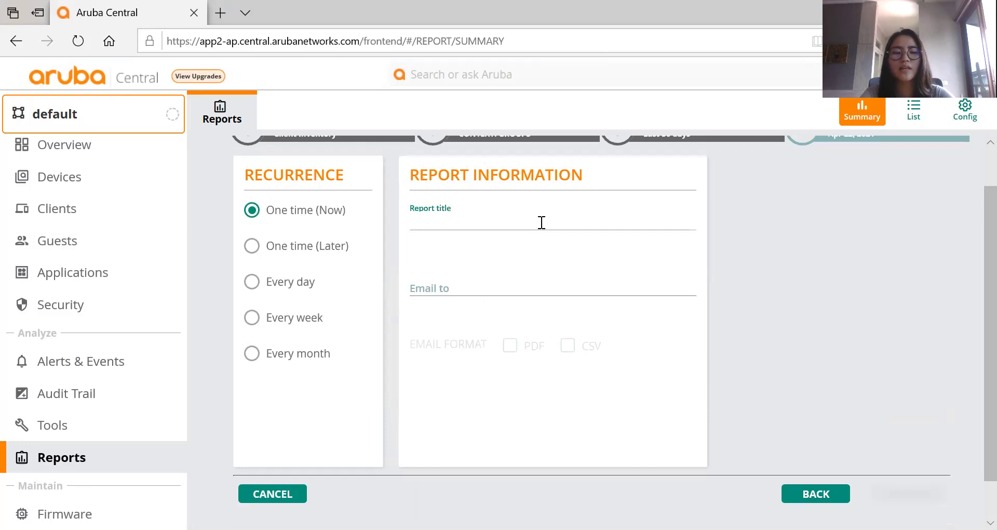
{"action": "type", "text": "client"}
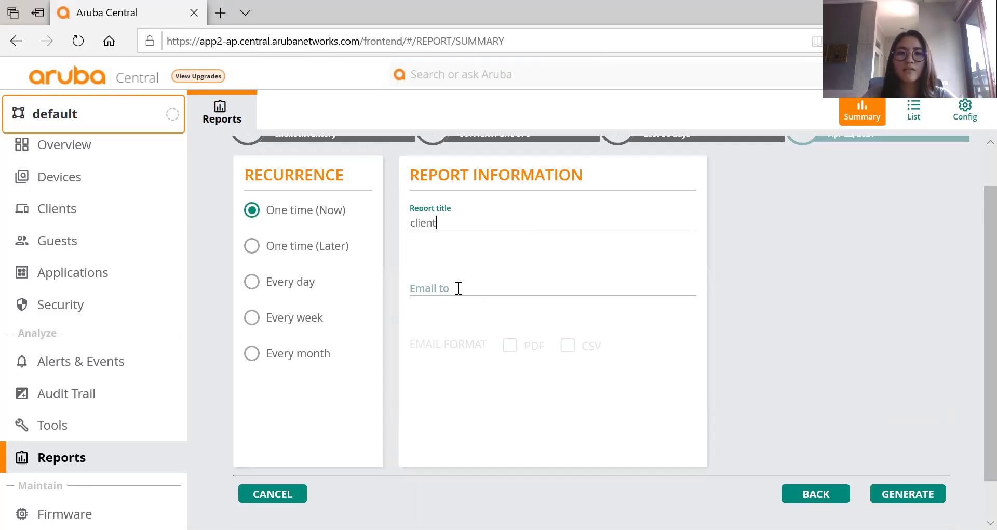
{"action": "left_click", "coordinate": [458, 288]}
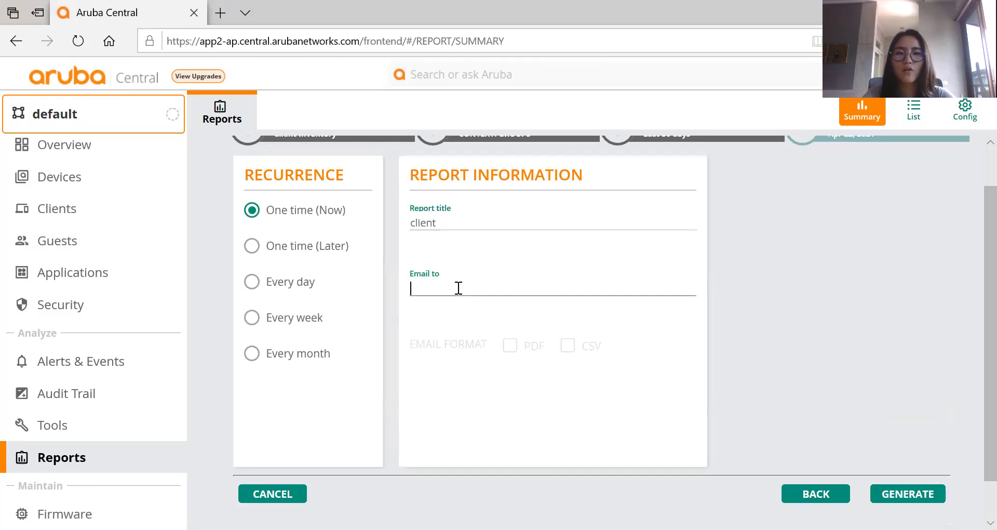
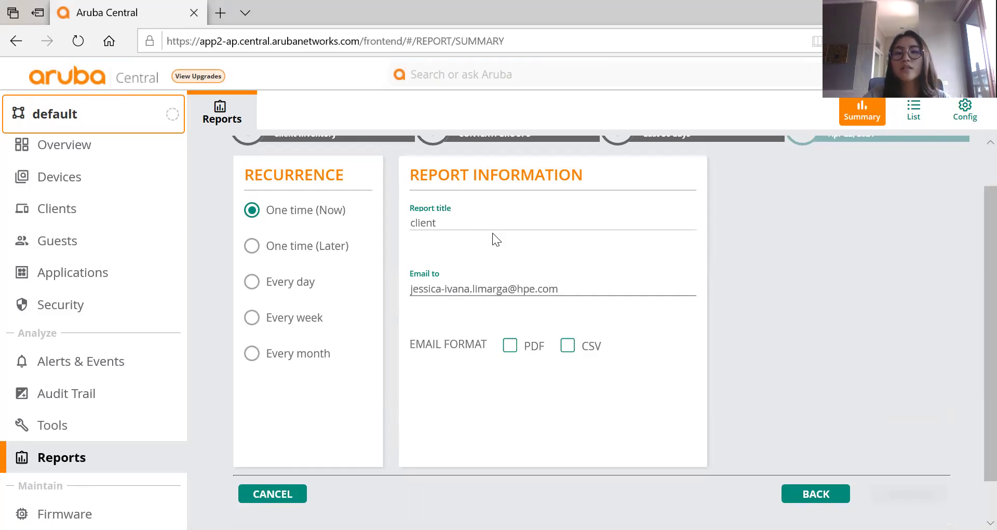
{"action": "left_click", "coordinate": [568, 346]}
{"action": "left_click", "coordinate": [510, 346]}
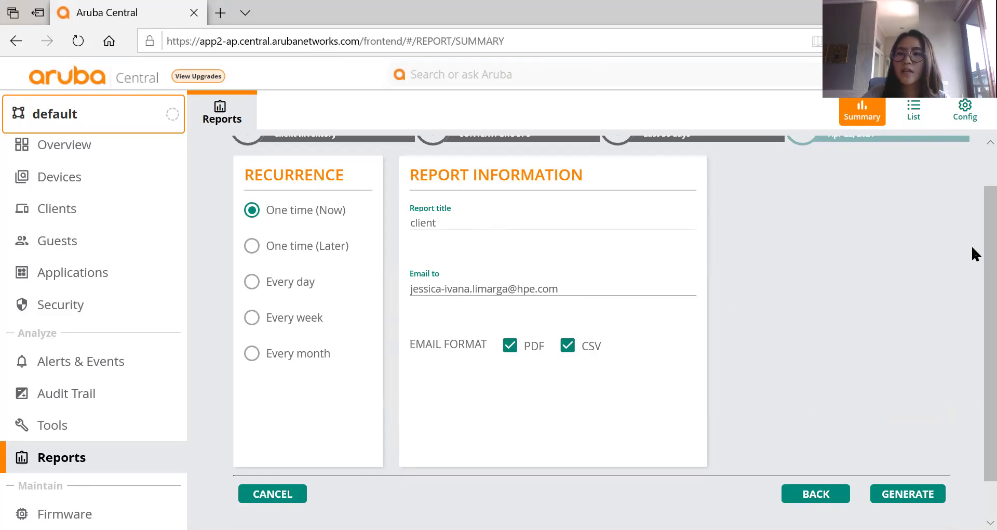
Generate the one-time report and acknowledge the scheduled confirmation.
{"action": "scroll", "coordinate": [972, 312], "scroll_direction": "down", "scroll_amount": 1}
{"action": "left_click", "coordinate": [909, 451]}
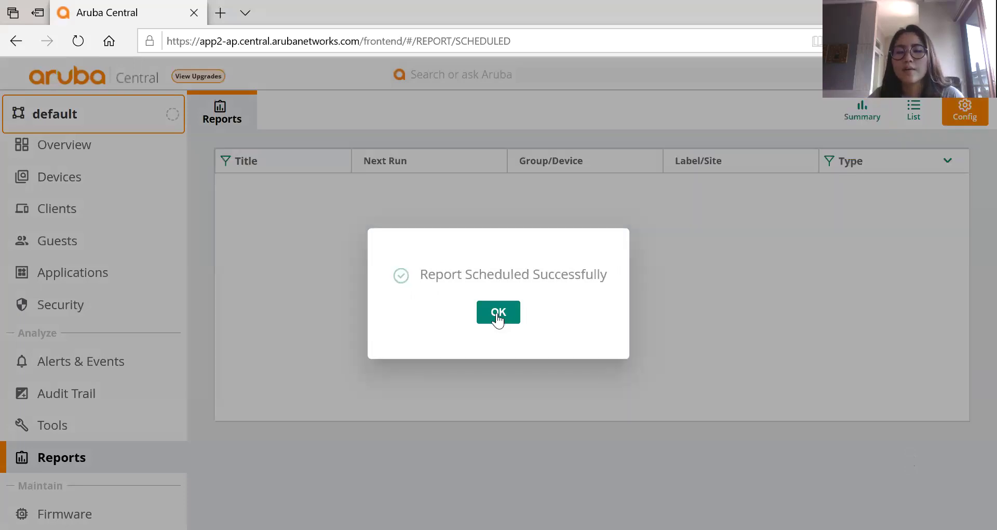
{"action": "left_click", "coordinate": [496, 316]}
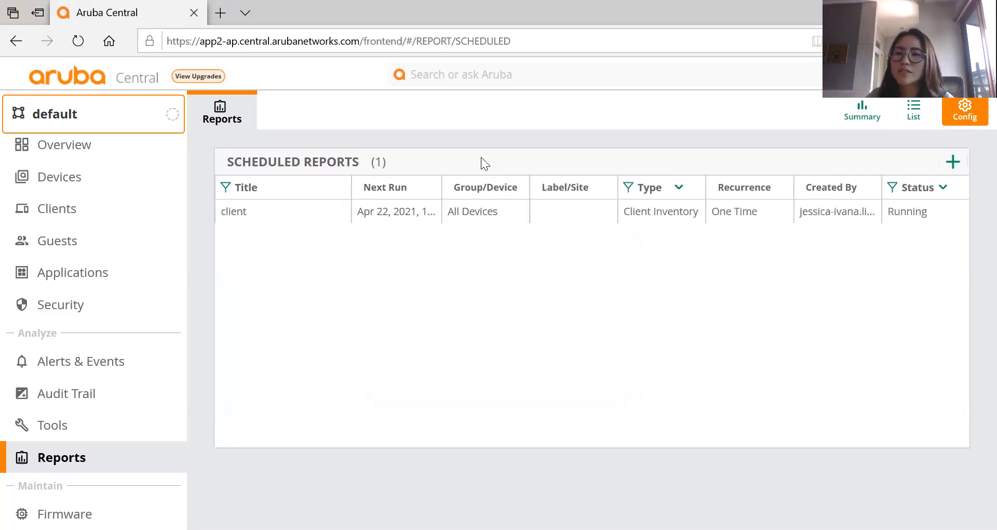
Start a new scheduled Client Session report for the default group covering the last 7 days.
{"action": "left_click", "coordinate": [953, 162]}
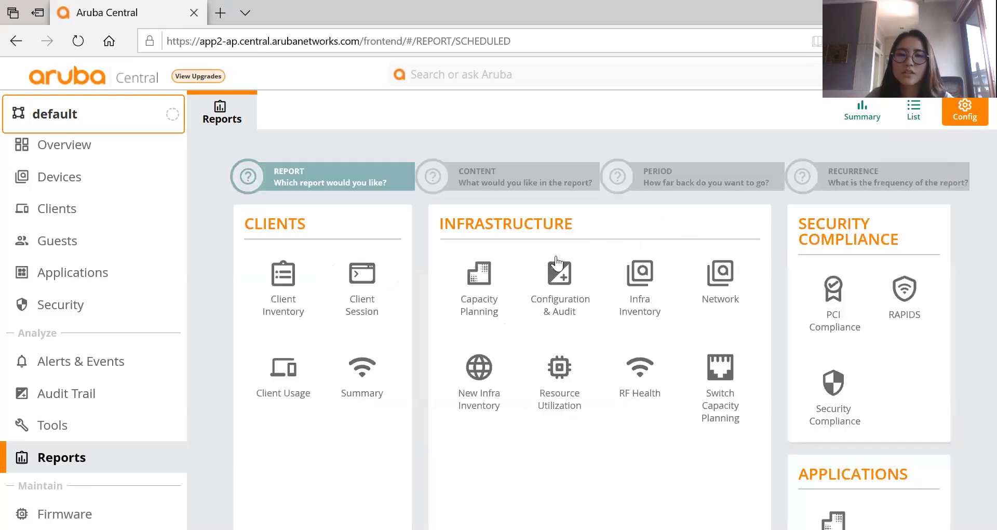
{"action": "left_click", "coordinate": [383, 300]}
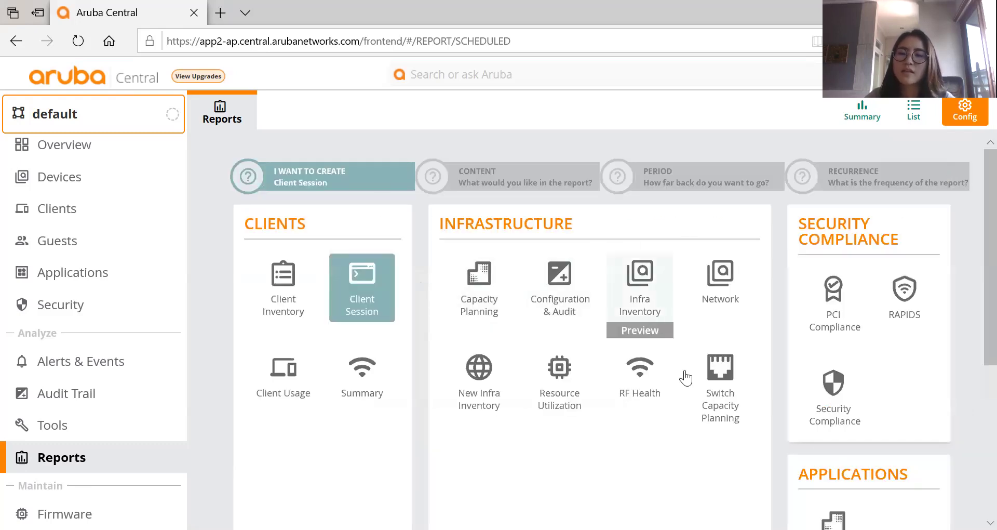
{"action": "scroll", "coordinate": [686, 377], "scroll_direction": "down", "scroll_amount": 5}
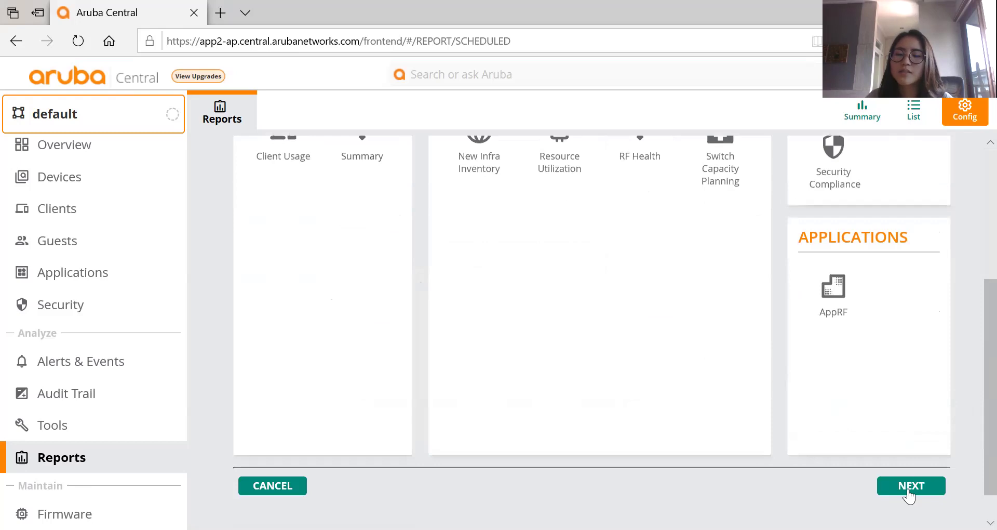
{"action": "left_click", "coordinate": [909, 491]}
{"action": "scroll", "coordinate": [538, 308], "scroll_direction": "down", "scroll_amount": 3}
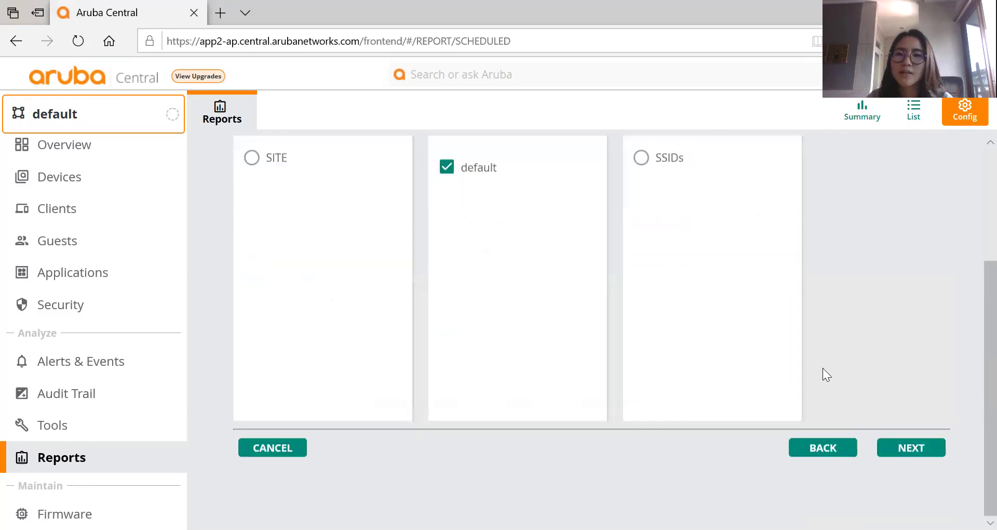
{"action": "left_click", "coordinate": [906, 449]}
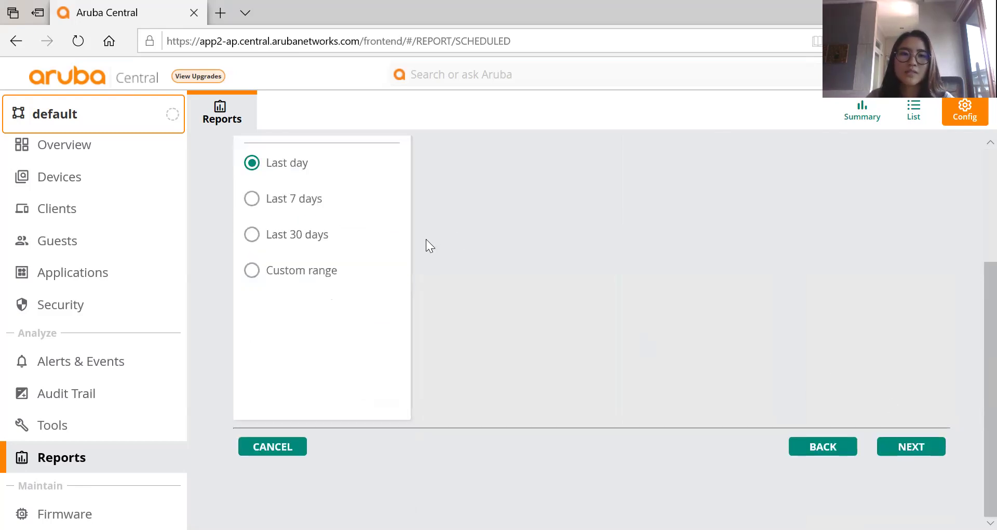
{"action": "left_click", "coordinate": [254, 296]}
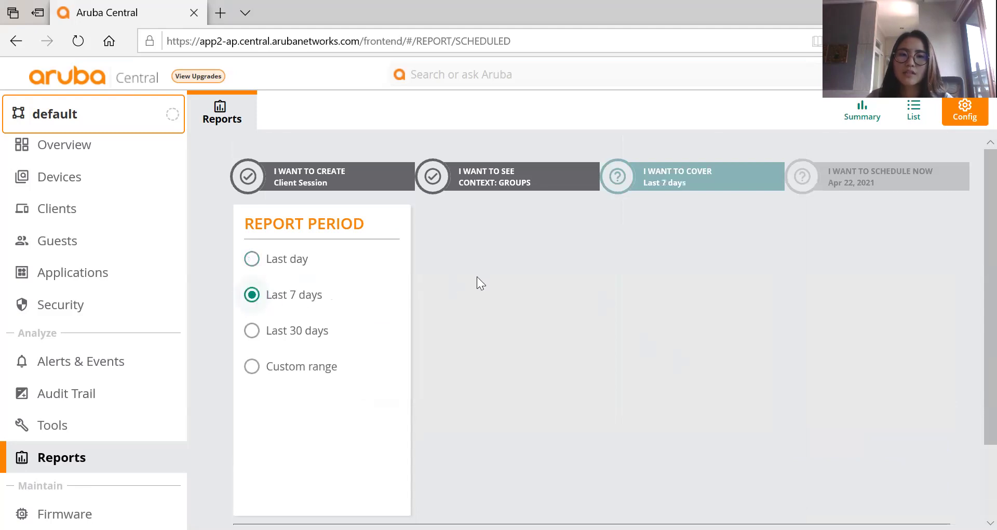
{"action": "scroll", "coordinate": [576, 293], "scroll_direction": "down", "scroll_amount": 3}
{"action": "left_click", "coordinate": [914, 449]}
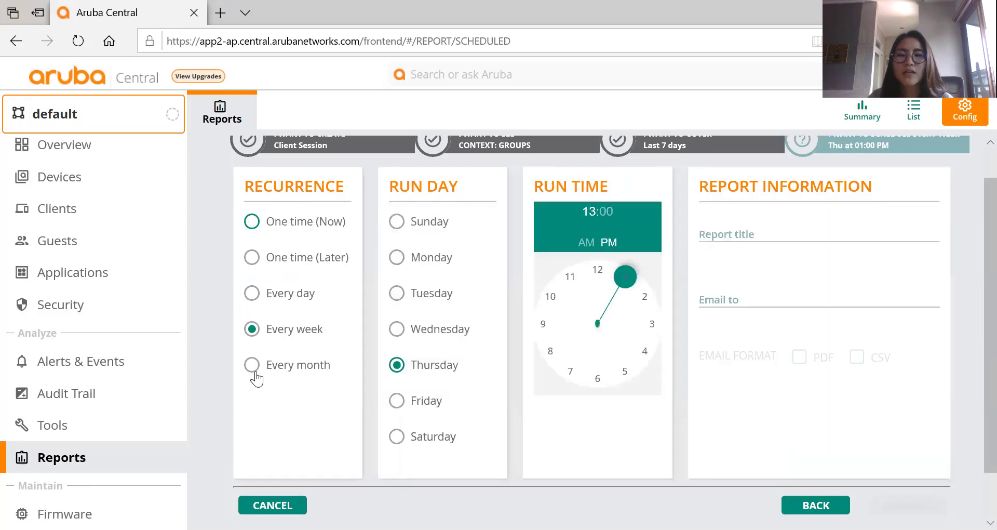
Make the report recur monthly on the 22nd at 13:00 and begin filling in title and recipient.
{"action": "left_click", "coordinate": [252, 366]}
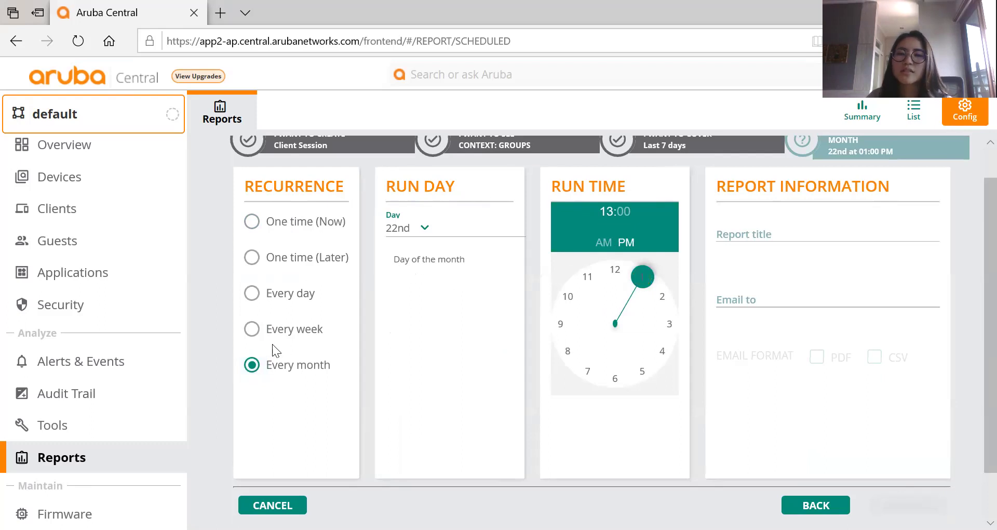
{"action": "scroll", "coordinate": [971, 254], "scroll_direction": "up", "scroll_amount": 1}
{"action": "left_click", "coordinate": [825, 240]}
{"action": "left_click", "coordinate": [893, 300]}
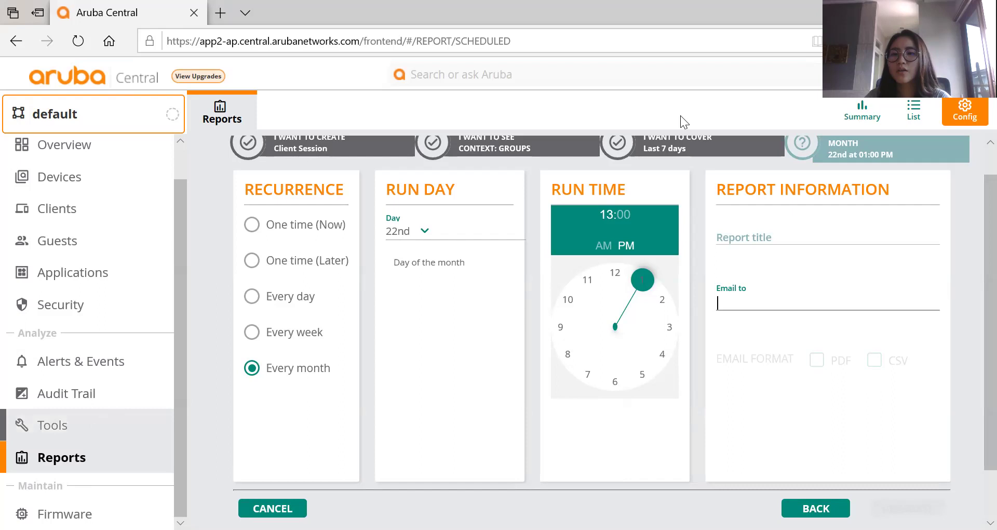
Check the browser's downloads panel, then head back to the Tools section.
{"action": "left_click", "coordinate": [985, 41]}
{"action": "left_click", "coordinate": [821, 265]}
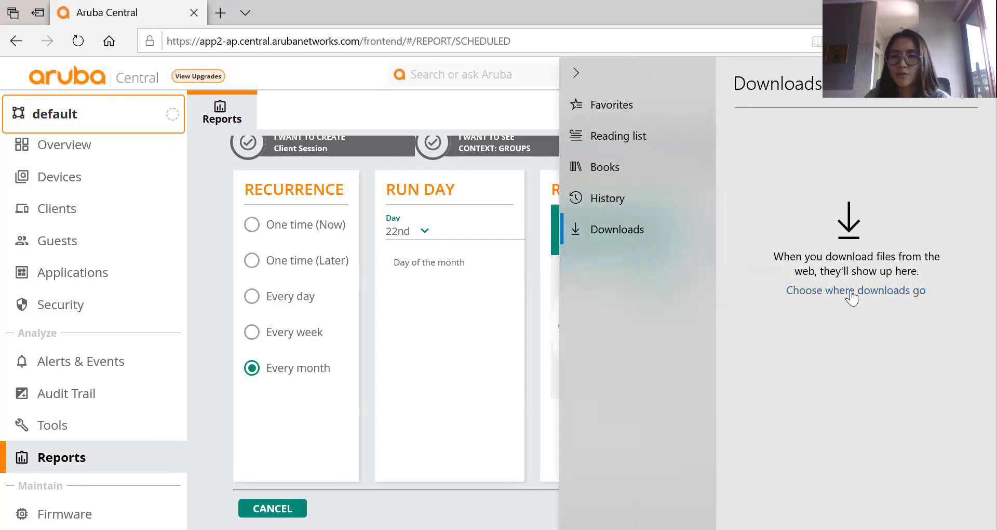
{"action": "left_click", "coordinate": [50, 433]}
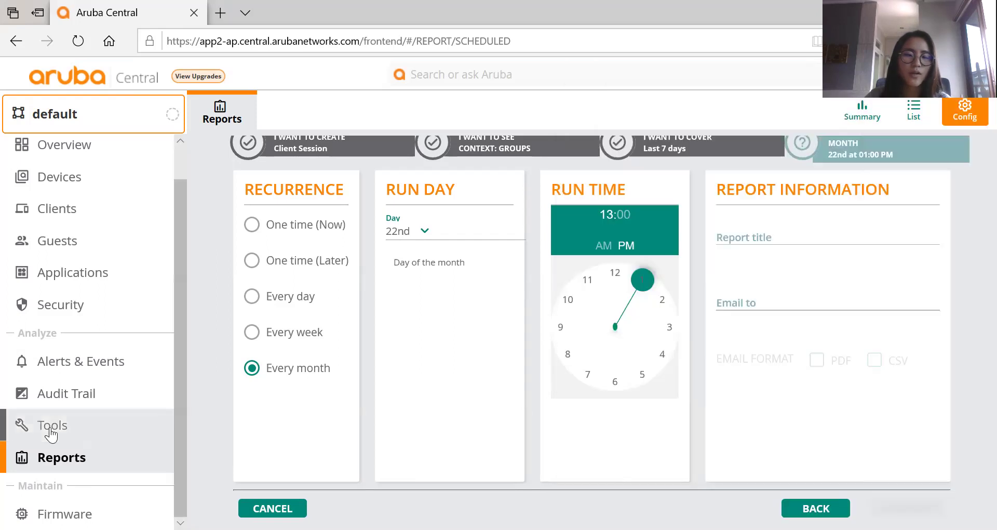
{"action": "left_click", "coordinate": [51, 432]}
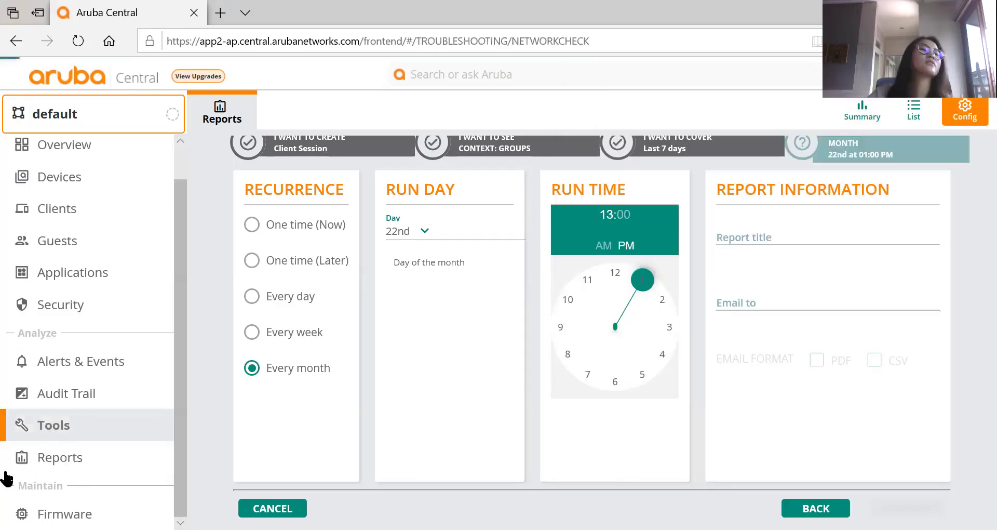
Load the troubleshooting tools and look over the Commands tool.
{"action": "left_click", "coordinate": [65, 427]}
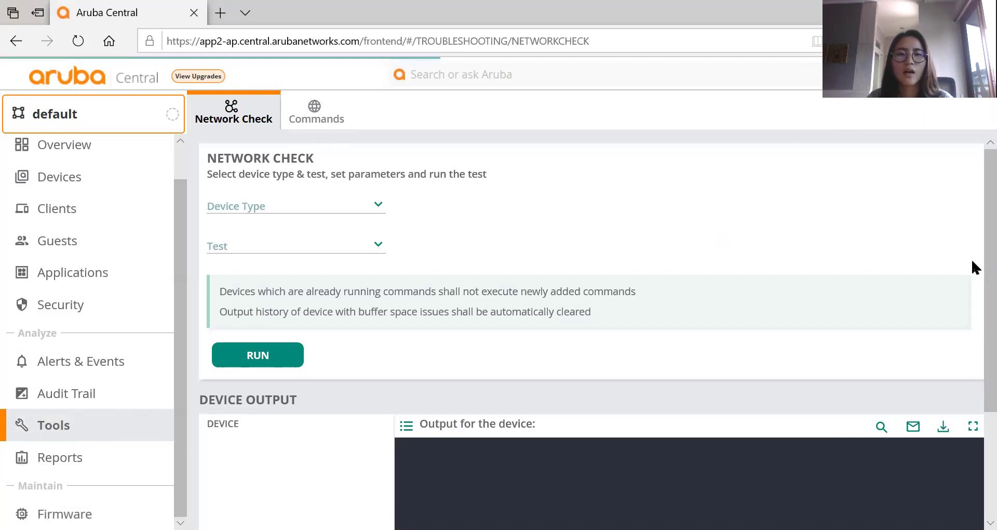
{"action": "scroll", "coordinate": [971, 312], "scroll_direction": "down", "scroll_amount": 3}
{"action": "scroll", "coordinate": [973, 450], "scroll_direction": "up", "scroll_amount": 3}
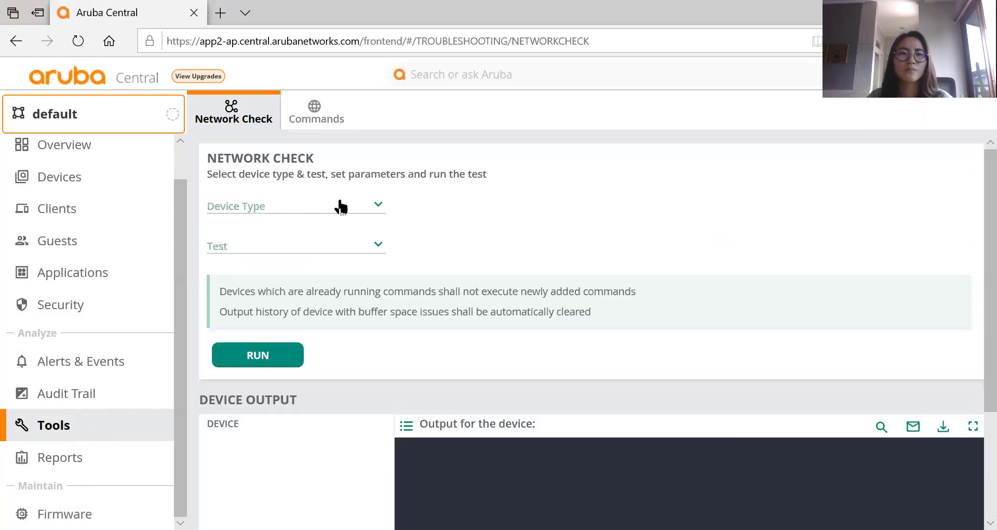
{"action": "left_click", "coordinate": [315, 117]}
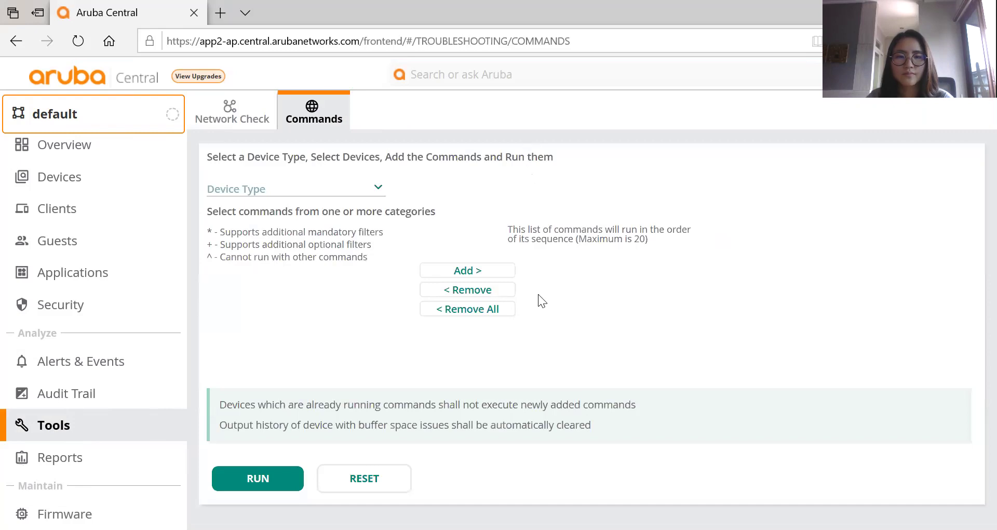
{"action": "scroll", "coordinate": [519, 359], "scroll_direction": "down", "scroll_amount": 1}
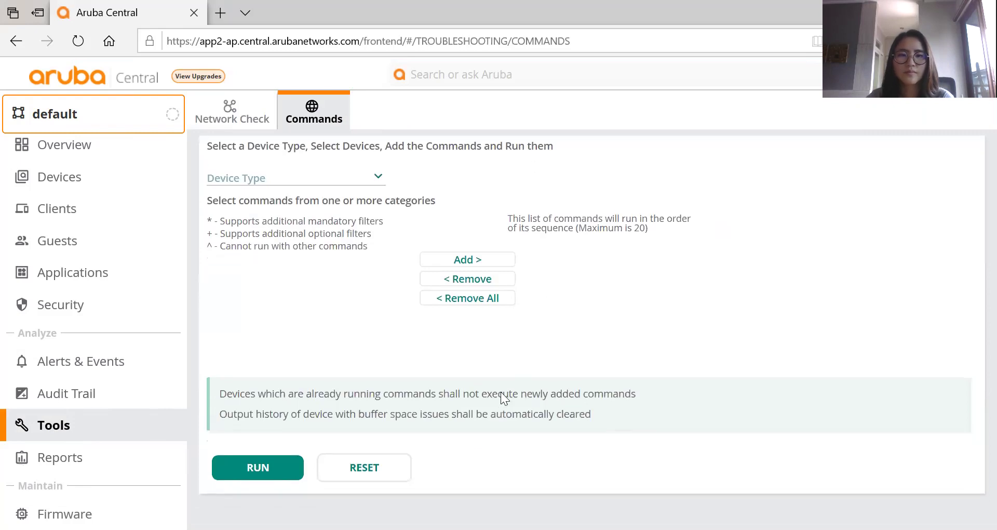
Pass through Reports and return to the Network Check tool with its device output panel.
{"action": "left_click", "coordinate": [75, 464]}
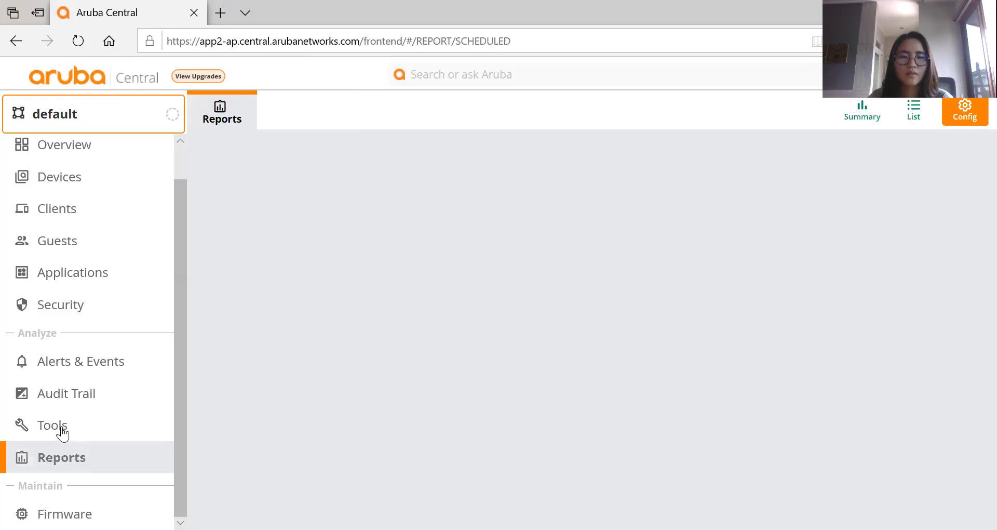
{"action": "left_click", "coordinate": [62, 431]}
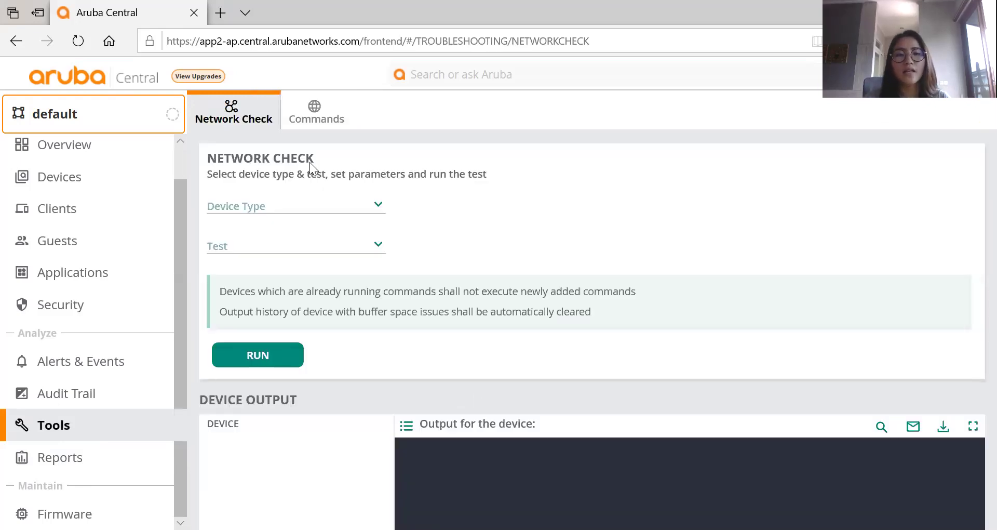
{"action": "scroll", "coordinate": [972, 358], "scroll_direction": "down", "scroll_amount": 3}
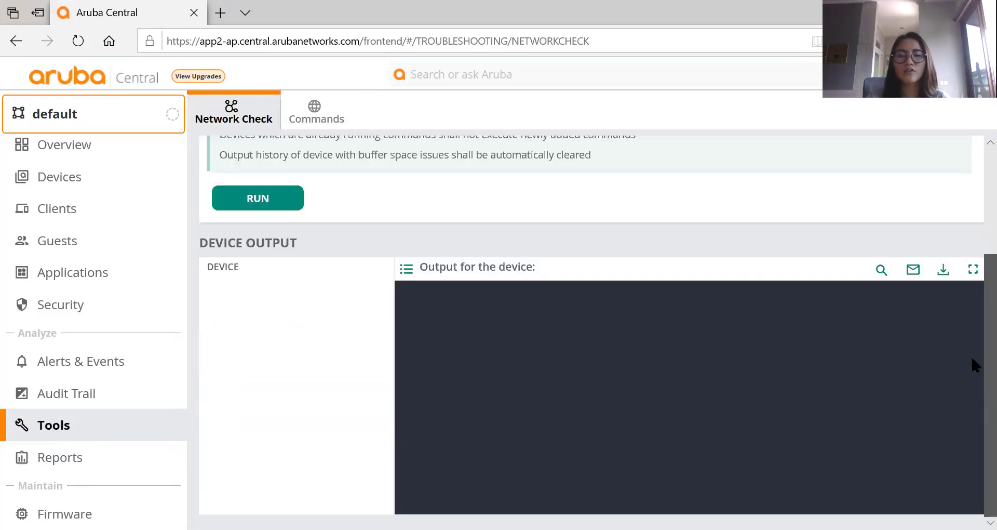
{"action": "scroll", "coordinate": [972, 330], "scroll_direction": "up", "scroll_amount": 3}
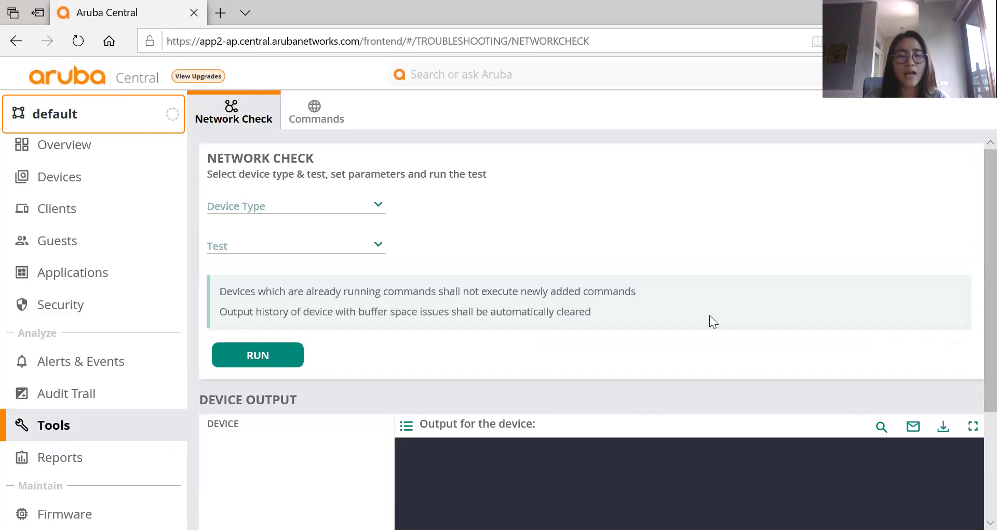